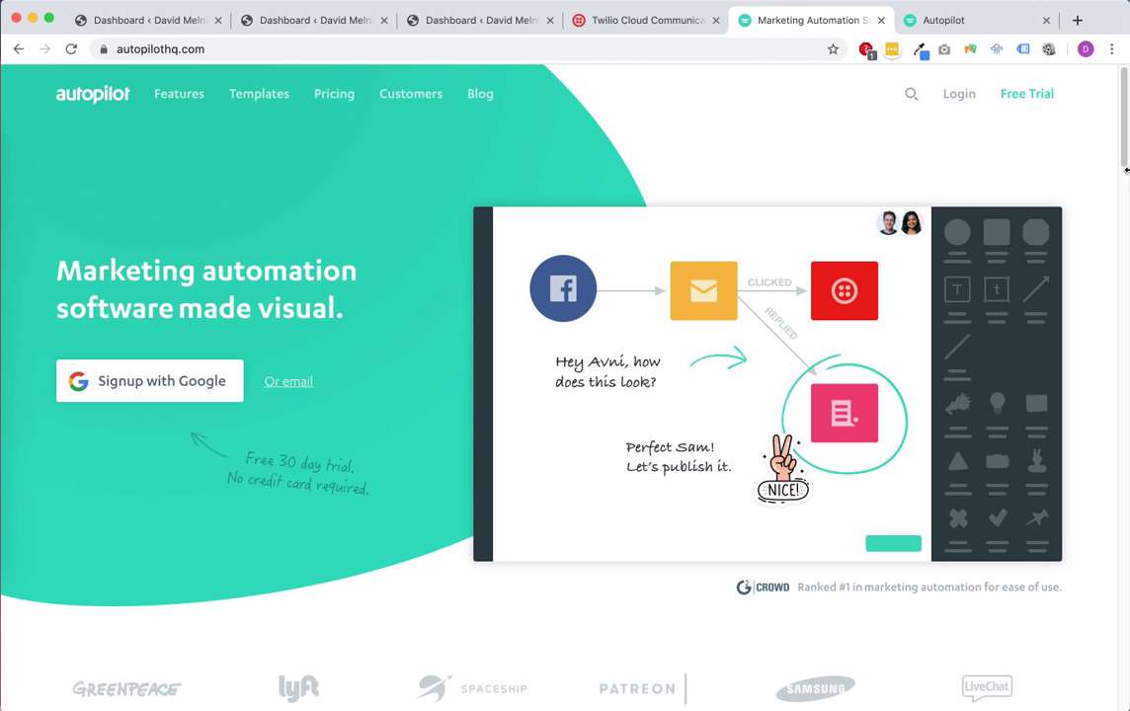
Bring up the sample 'Welcome to Autopilot' journey canvas with its triggers panel.
{"action": "left_click", "coordinate": [1012, 20]}
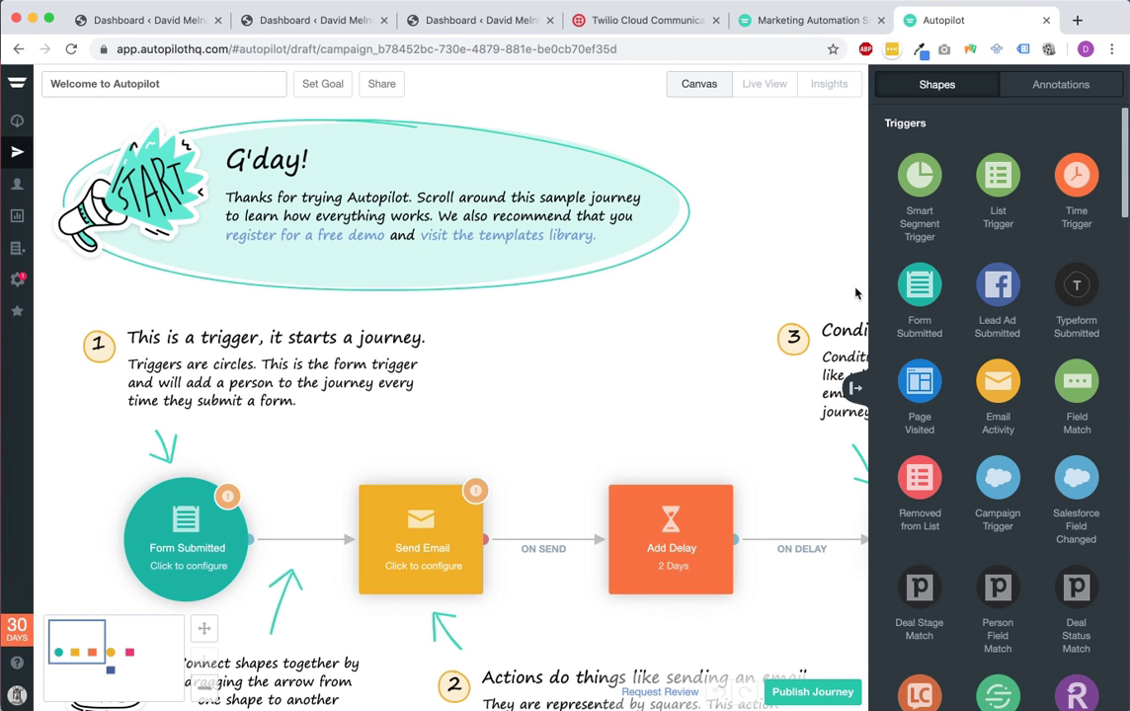
Collapse the Shapes panel to see the whole journey, then go to the account dashboard.
{"action": "left_click", "coordinate": [857, 390]}
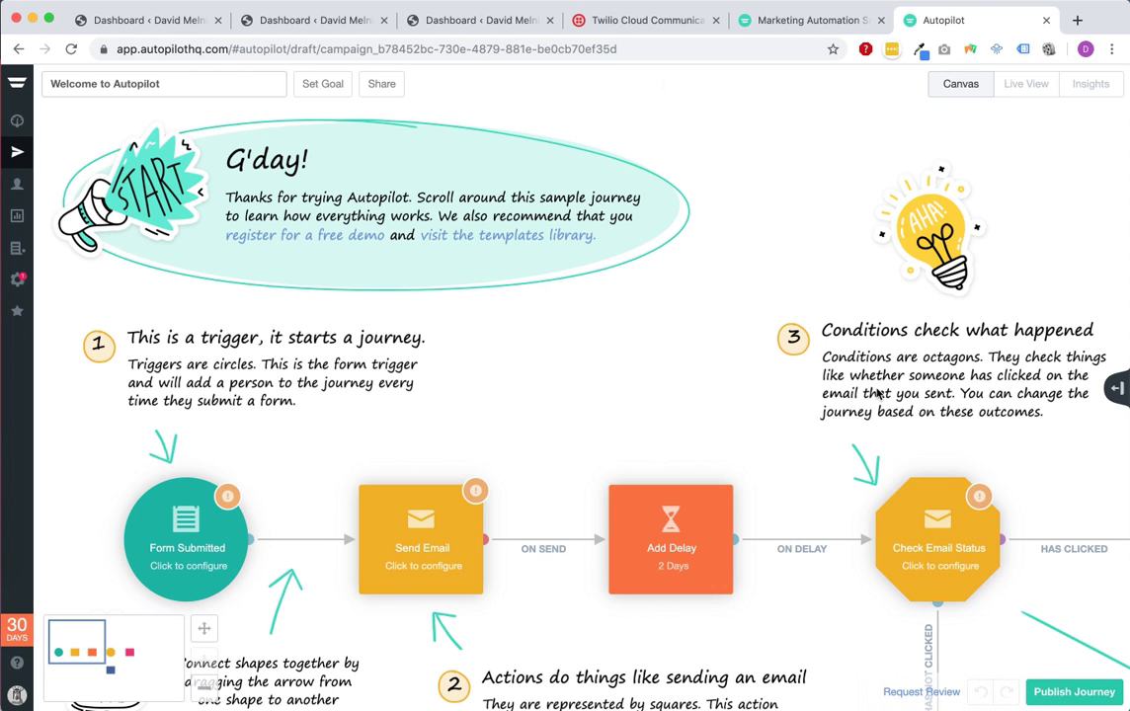
{"action": "left_click", "coordinate": [16, 120]}
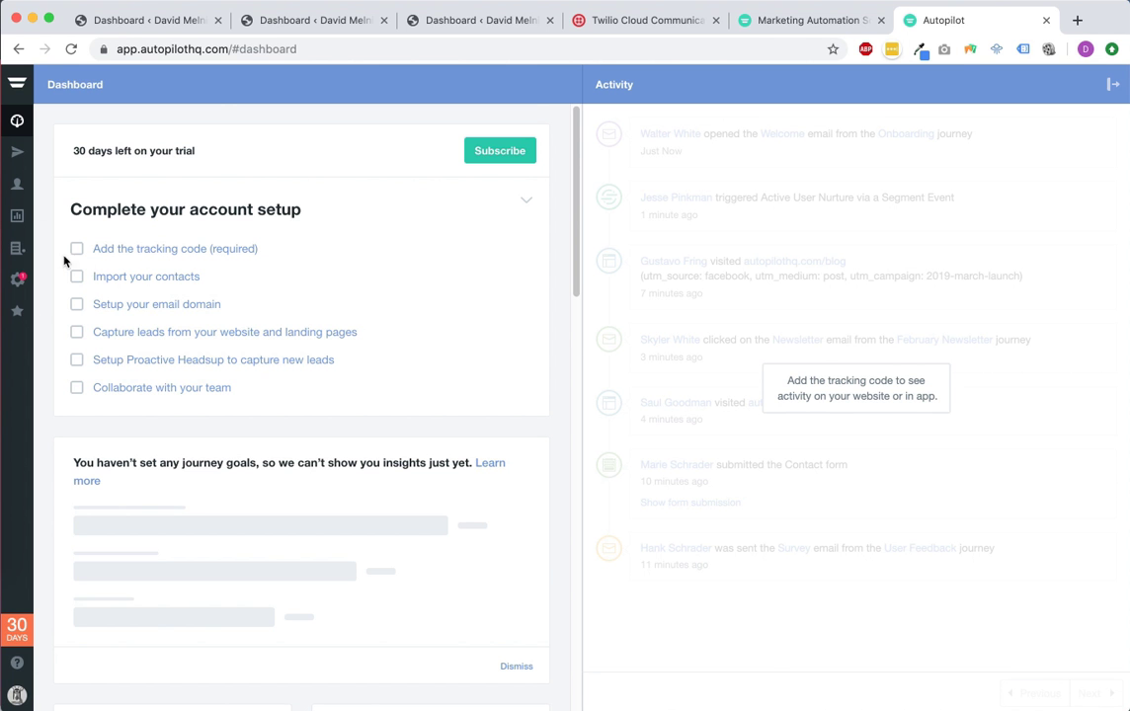
Copy the web page script from Settings > Tracking Code > For Web Pages.
{"action": "left_click", "coordinate": [17, 280]}
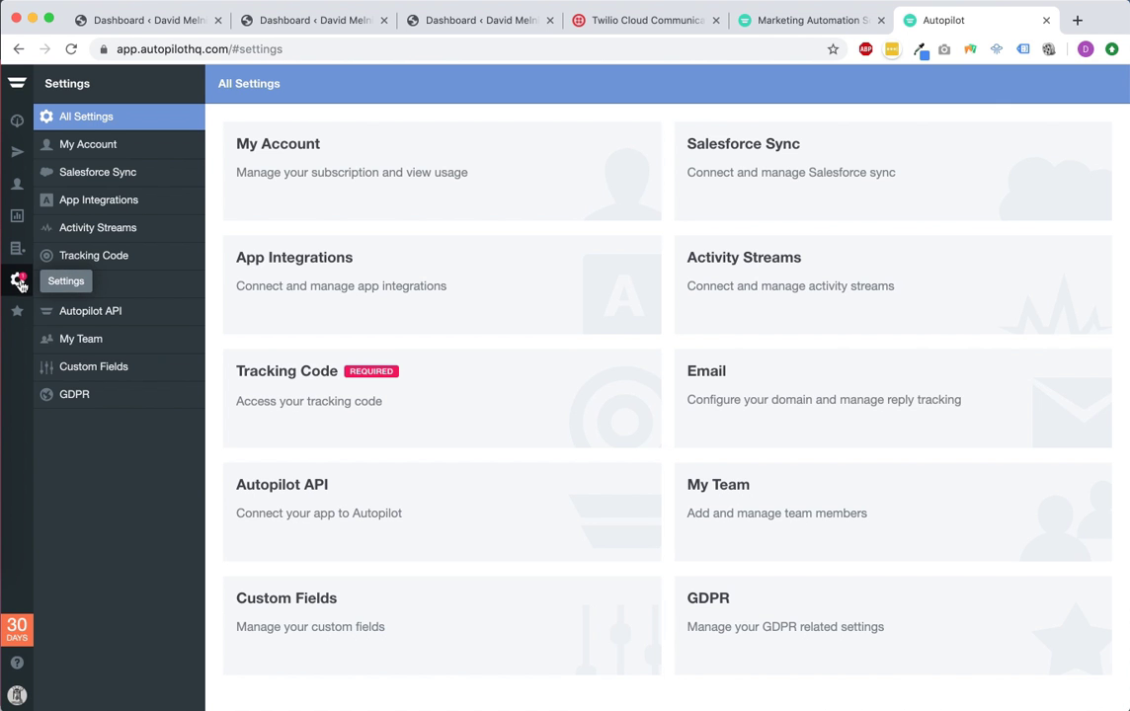
{"action": "left_click", "coordinate": [406, 398]}
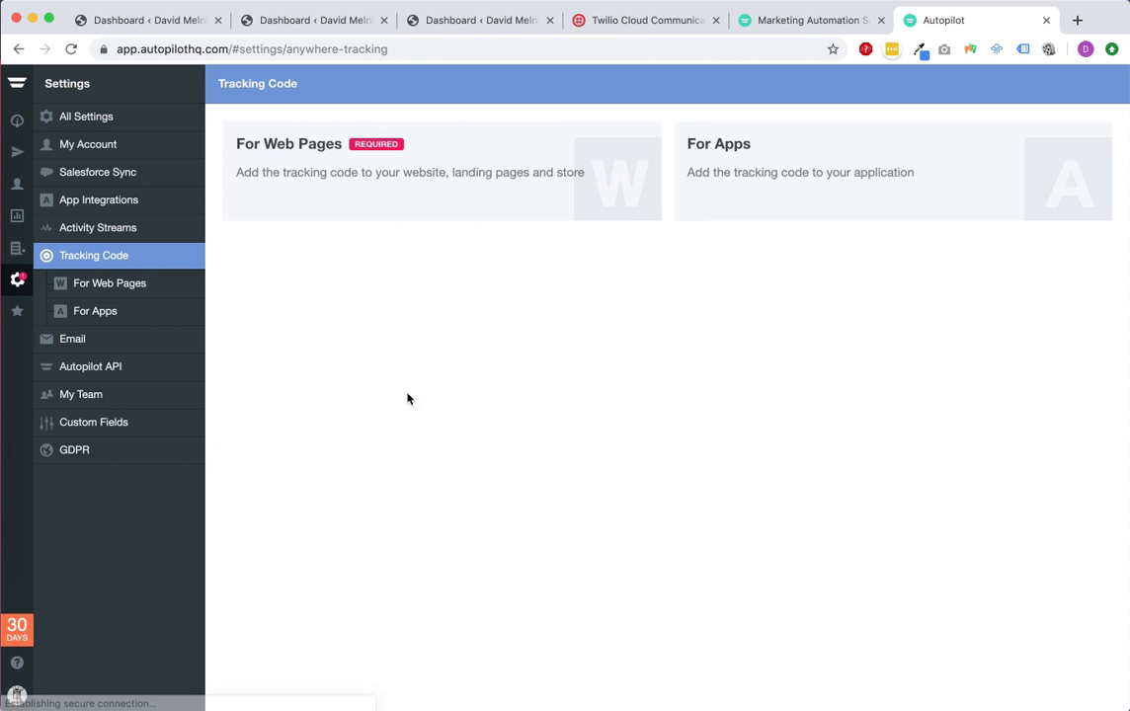
{"action": "left_click", "coordinate": [420, 149]}
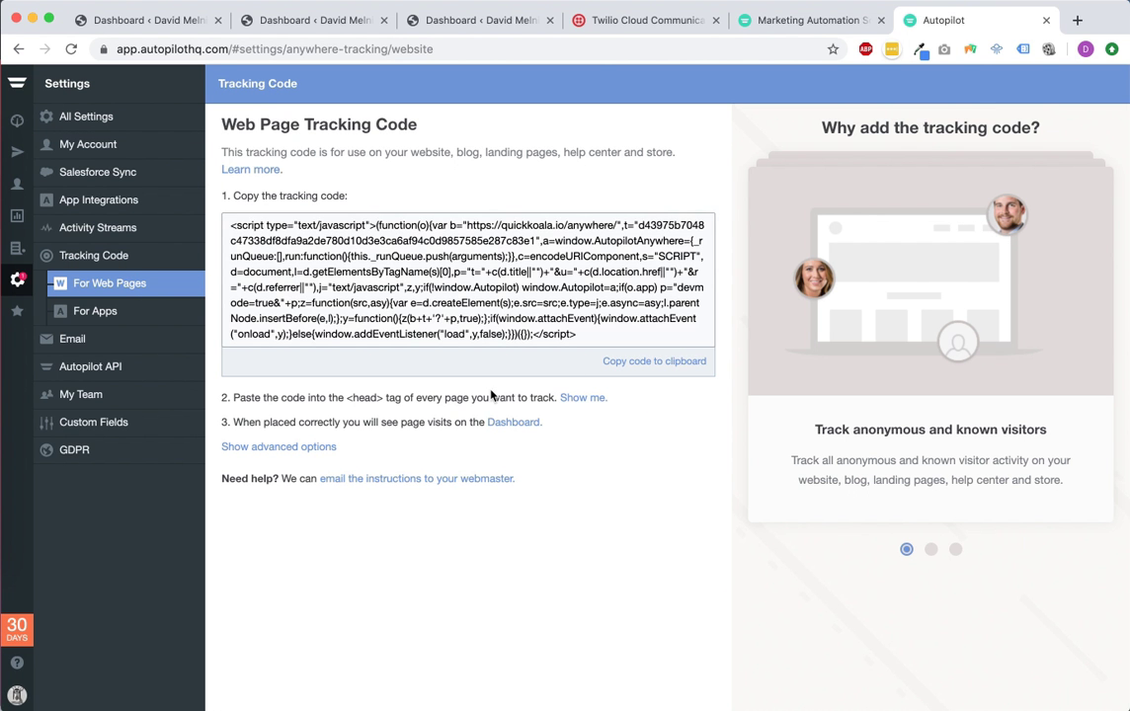
{"action": "left_click", "coordinate": [662, 363]}
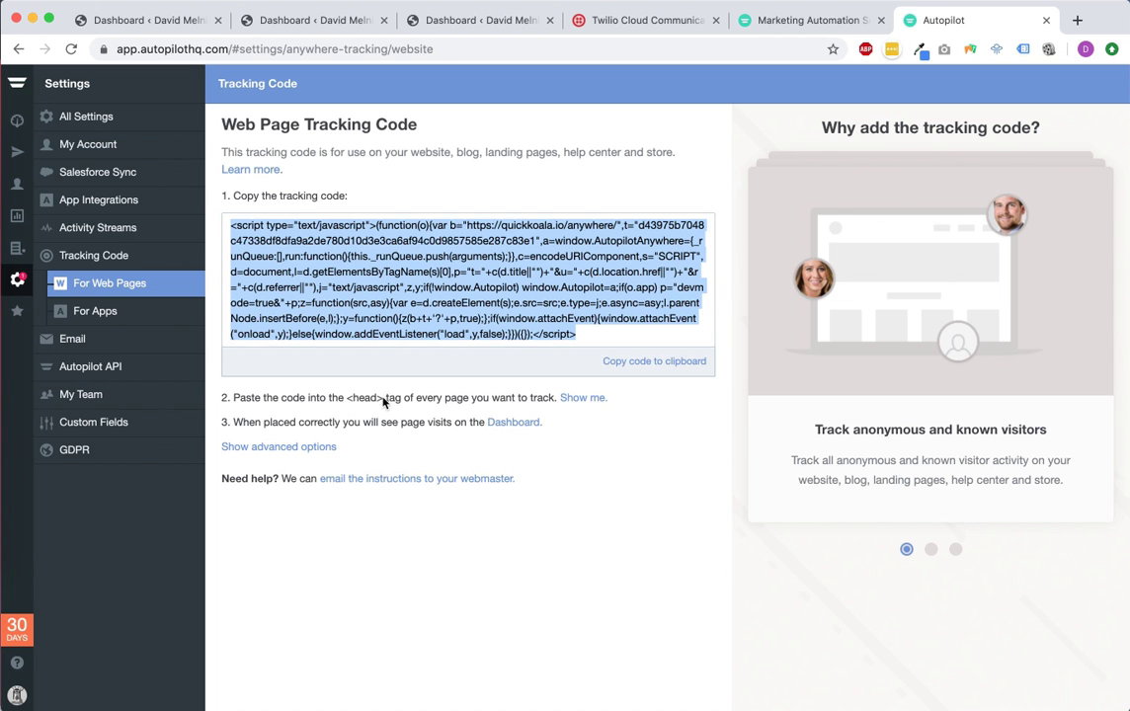
View the 'Where do I add the code?' guide placing the script in the head tag, then reopen it.
{"action": "left_click", "coordinate": [582, 400]}
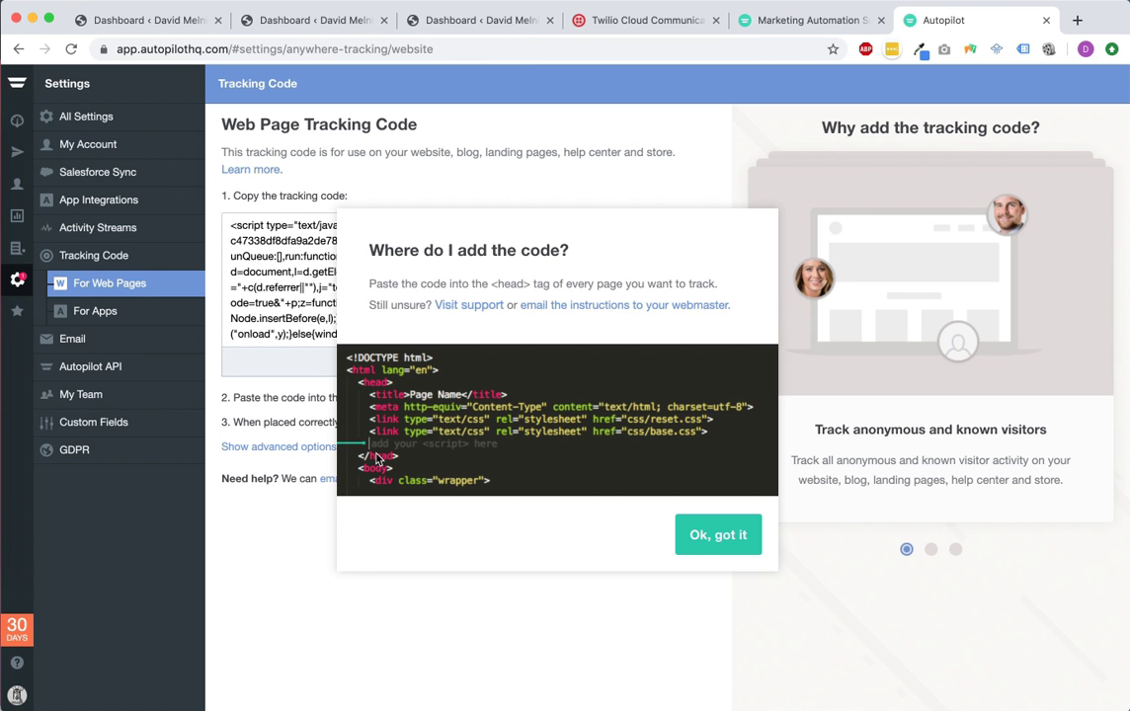
{"action": "left_click", "coordinate": [727, 533]}
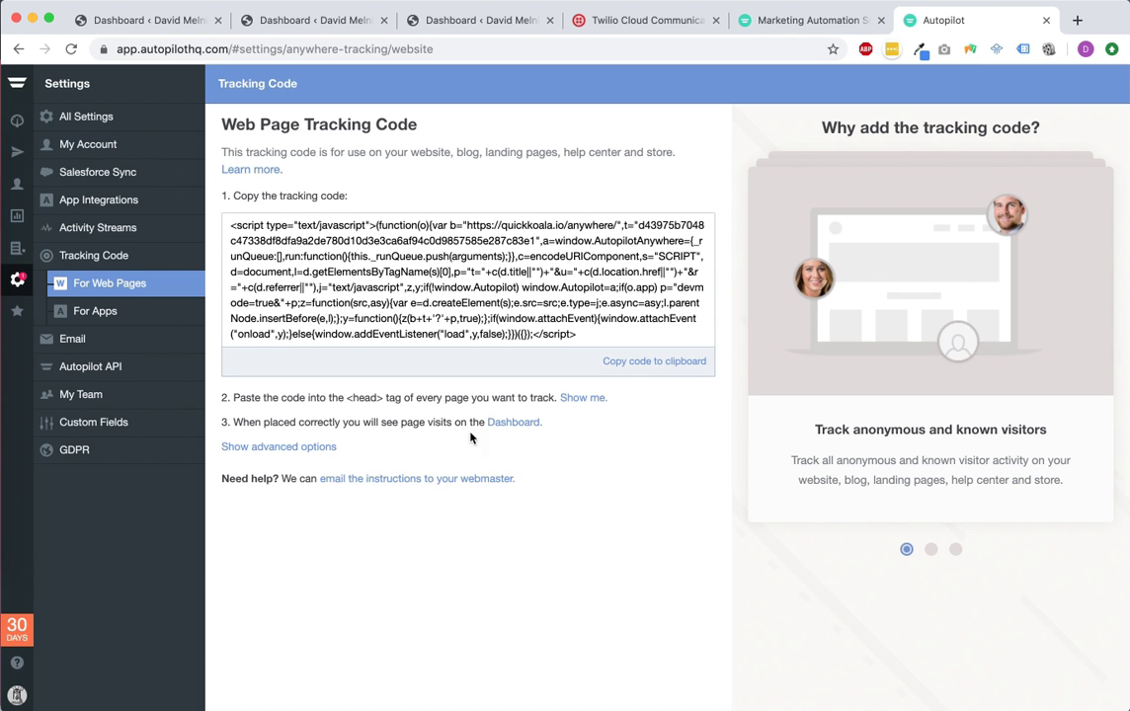
{"action": "left_click", "coordinate": [582, 397]}
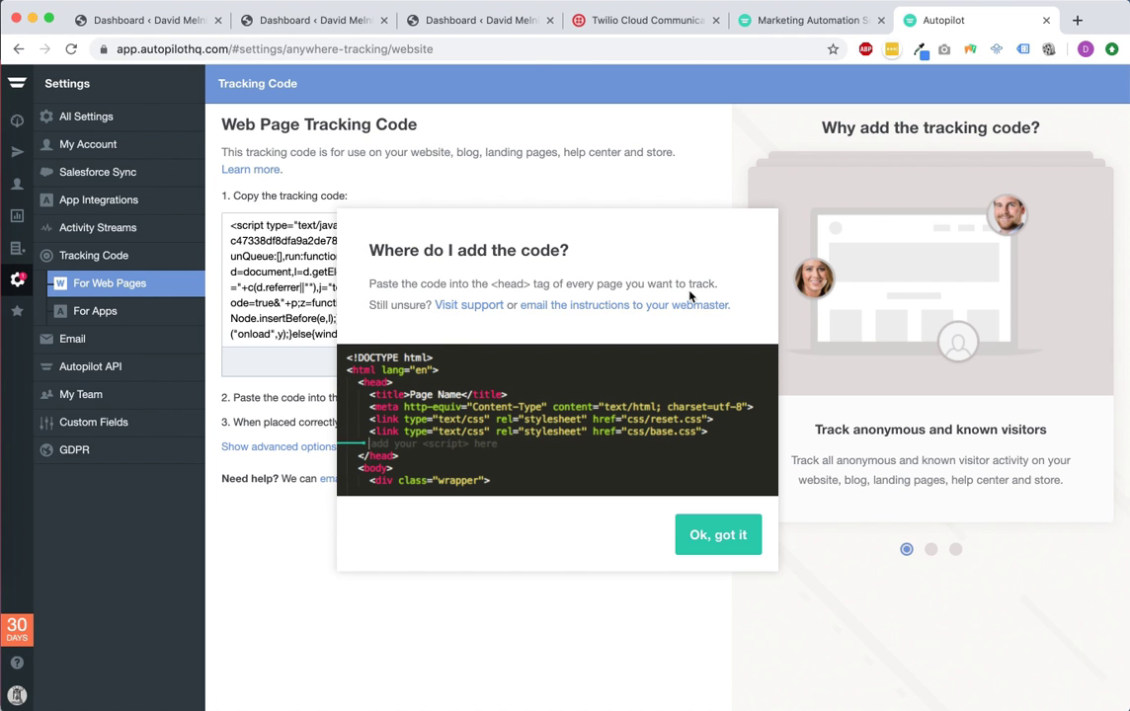
{"action": "left_click", "coordinate": [465, 307]}
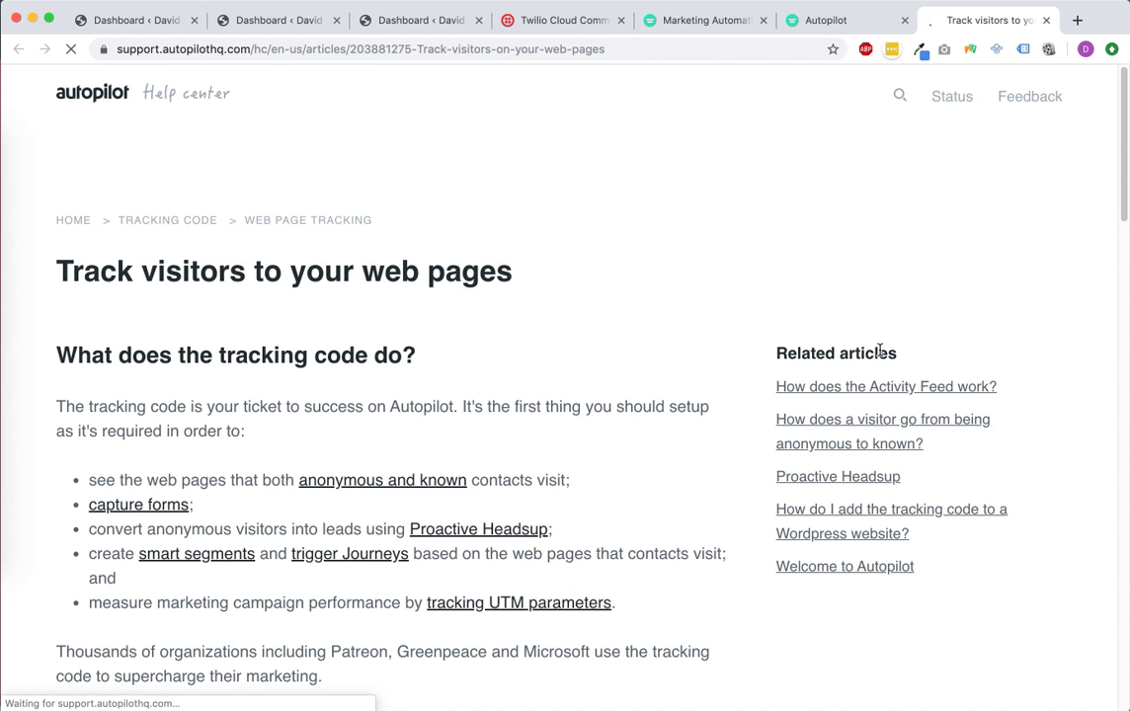
{"action": "scroll", "coordinate": [470, 352], "scroll_direction": "down", "scroll_amount": 15}
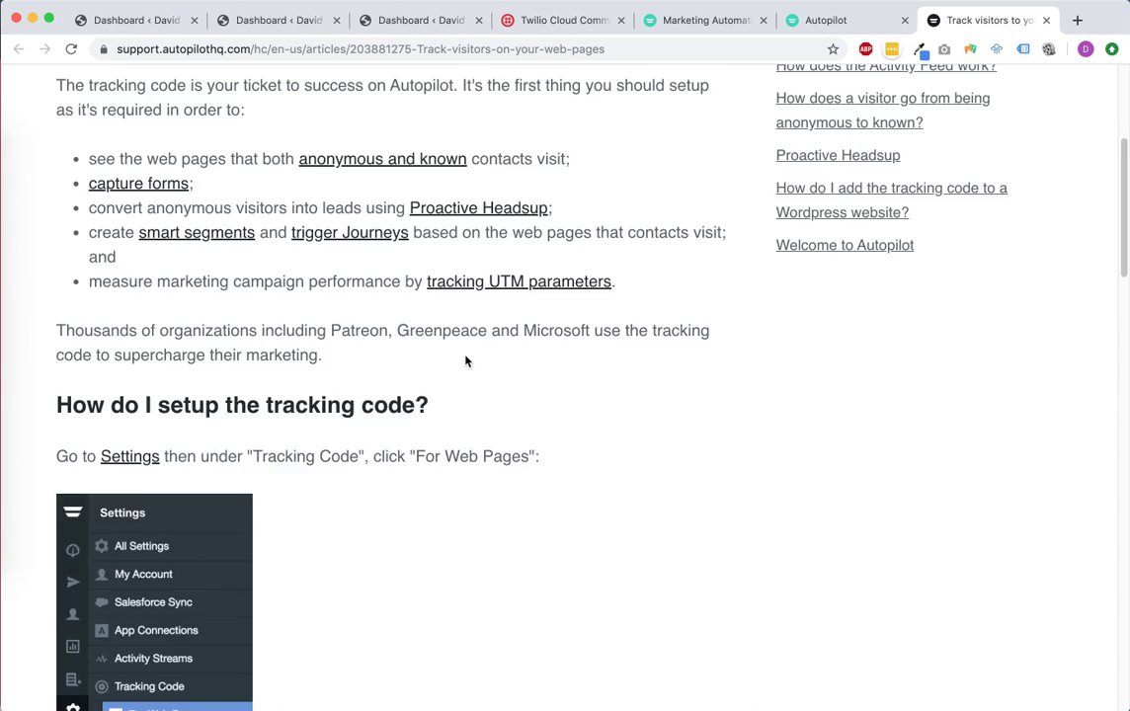
{"action": "scroll", "coordinate": [474, 365], "scroll_direction": "down", "scroll_amount": 5}
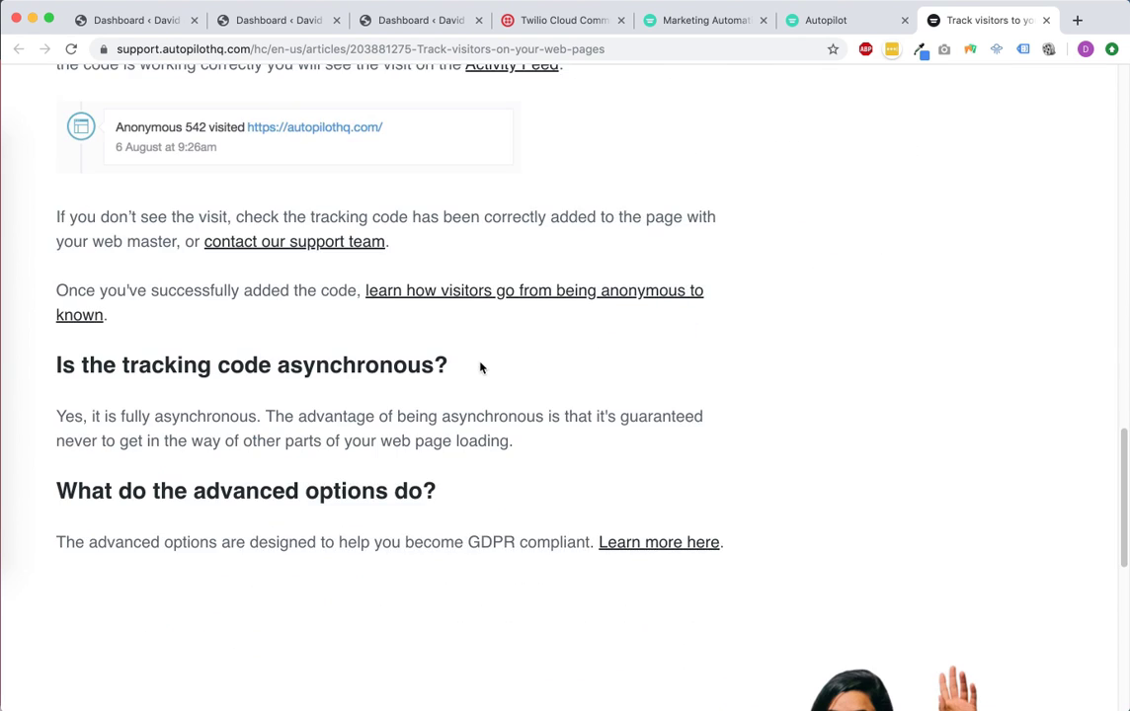
{"action": "scroll", "coordinate": [481, 367], "scroll_direction": "down", "scroll_amount": 3}
{"action": "scroll", "coordinate": [435, 326], "scroll_direction": "up", "scroll_amount": 3}
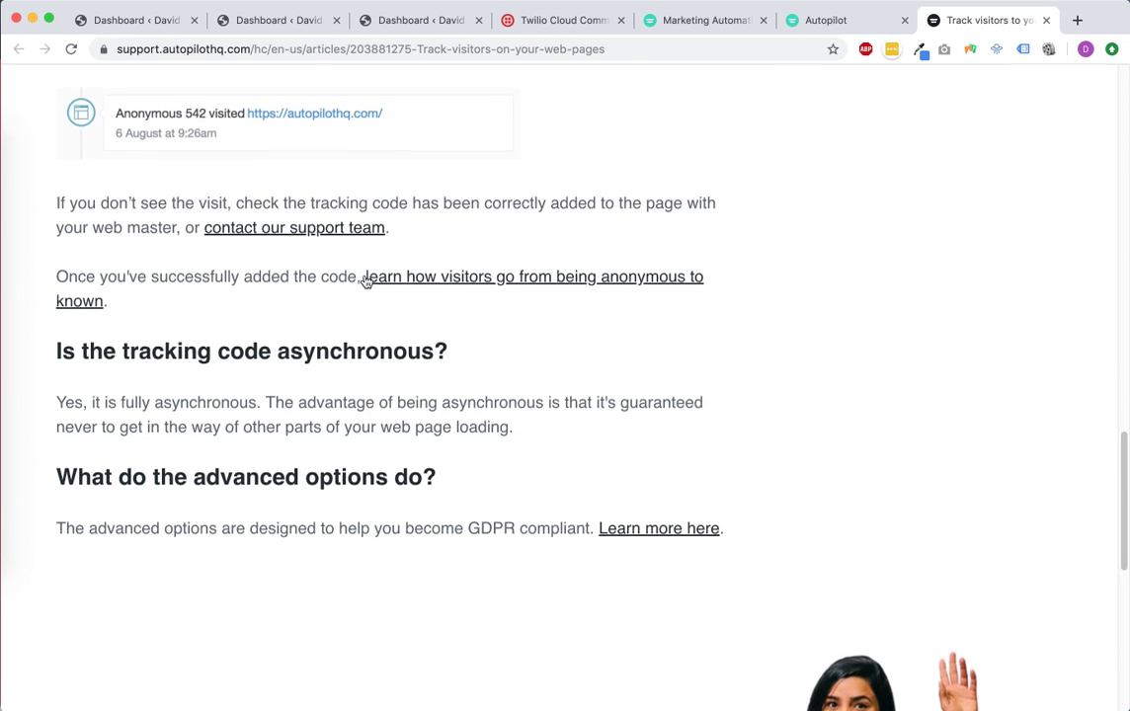
{"action": "scroll", "coordinate": [380, 311], "scroll_direction": "up", "scroll_amount": 1}
{"action": "scroll", "coordinate": [301, 306], "scroll_direction": "down", "scroll_amount": 4}
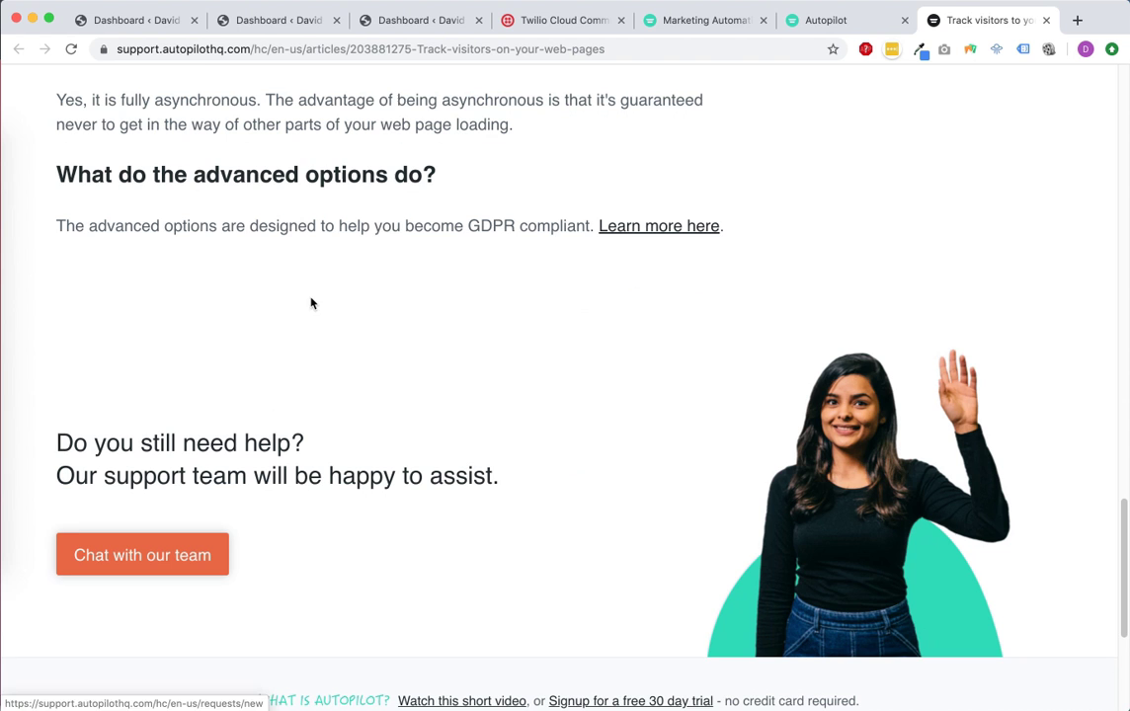
{"action": "left_click", "coordinate": [1048, 21]}
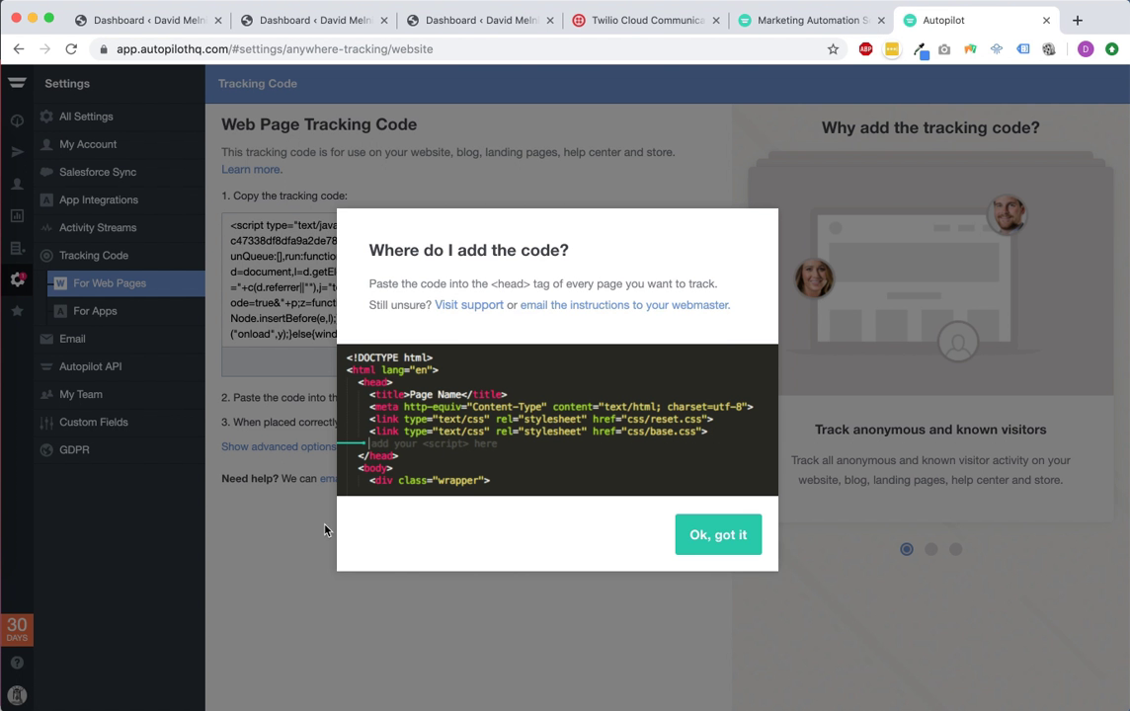
Open the email-instructions-to-webmaster form and cancel it.
{"action": "left_click", "coordinate": [598, 311]}
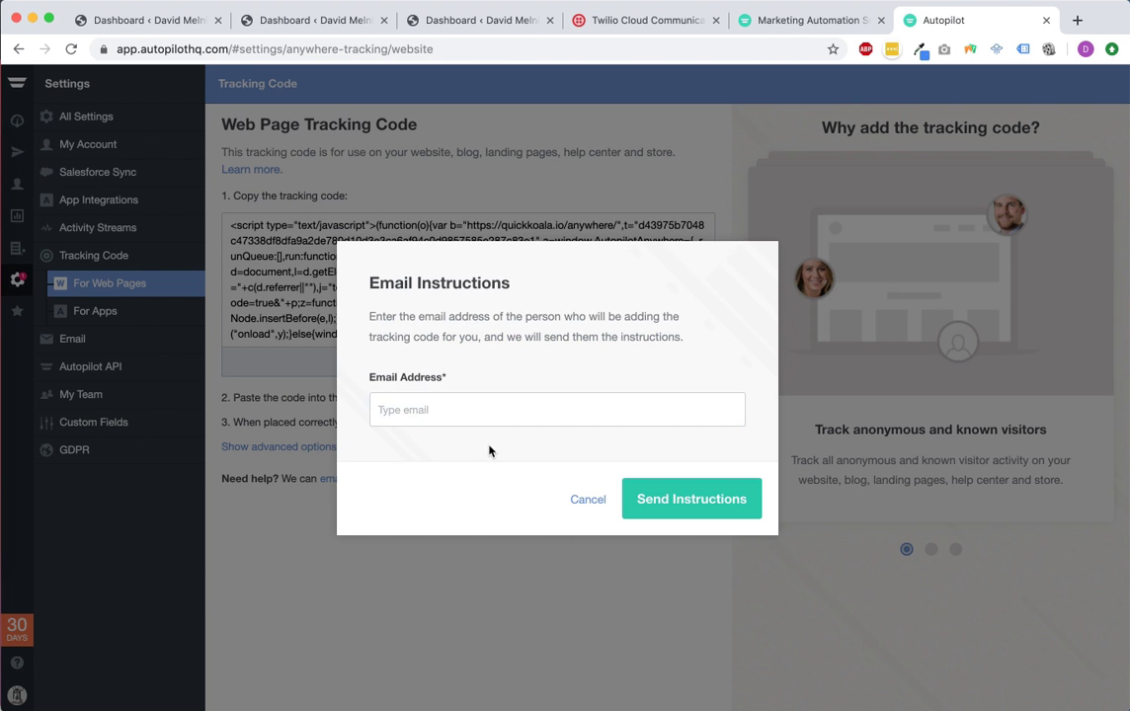
{"action": "left_click", "coordinate": [590, 500]}
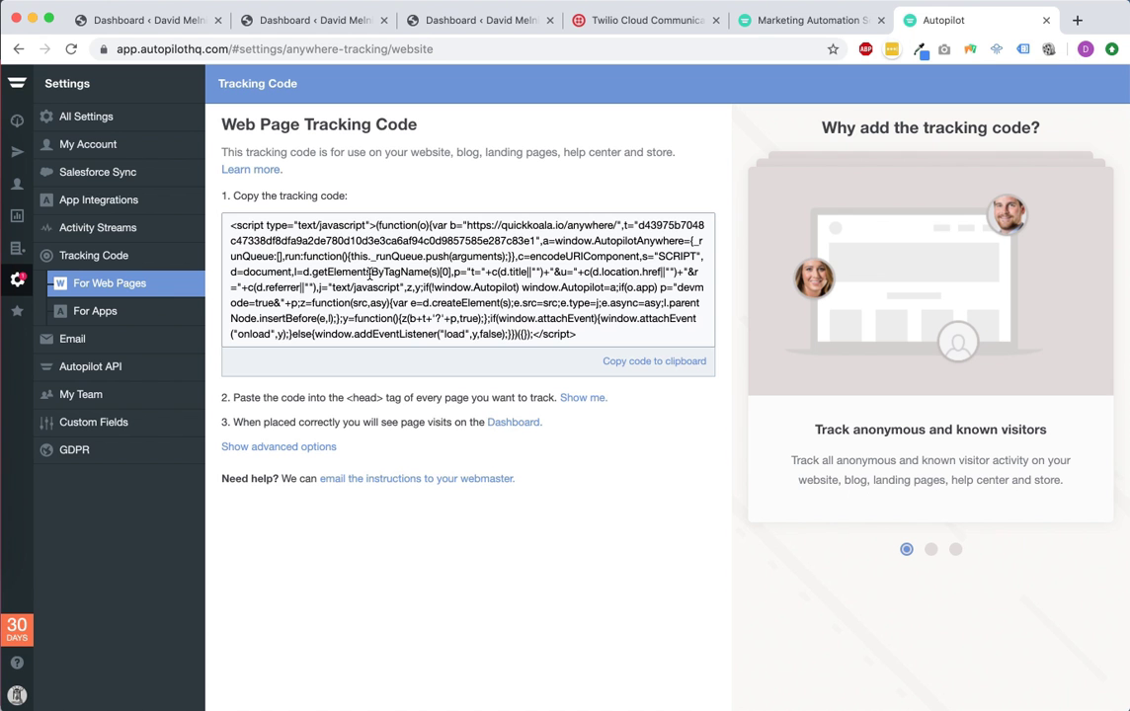
Copy the tracking snippet and open Genesis Header/Footer Scripts in the WordPress Customizer.
{"action": "left_click", "coordinate": [648, 361]}
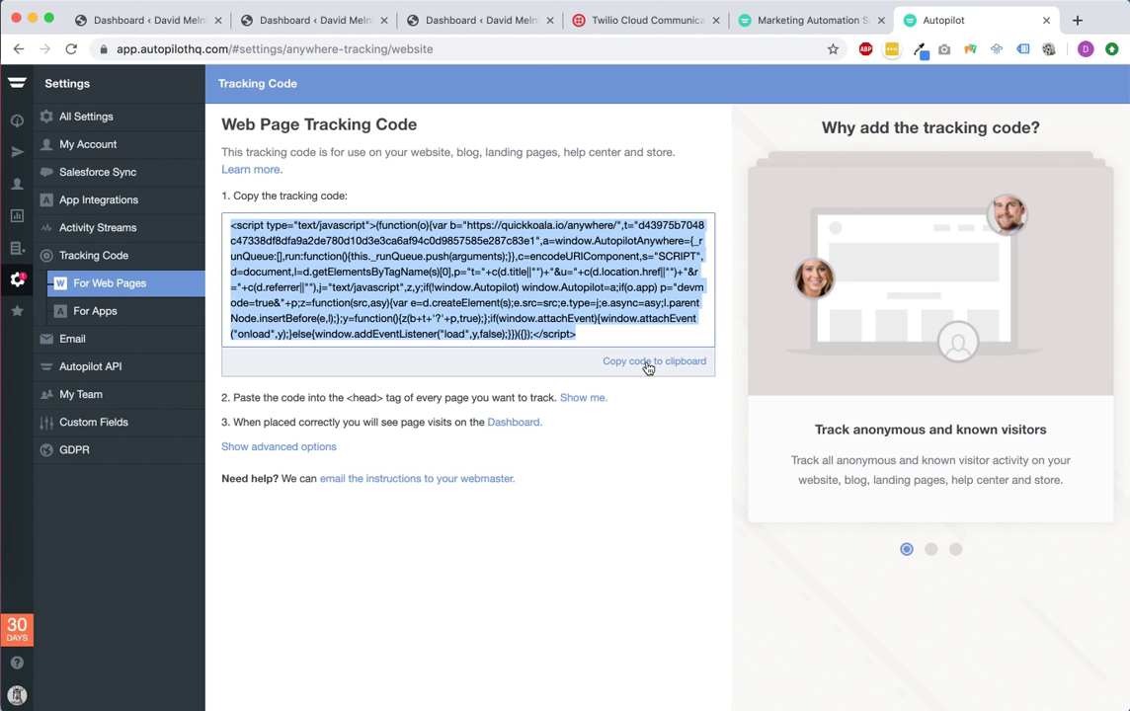
{"action": "left_click", "coordinate": [187, 25]}
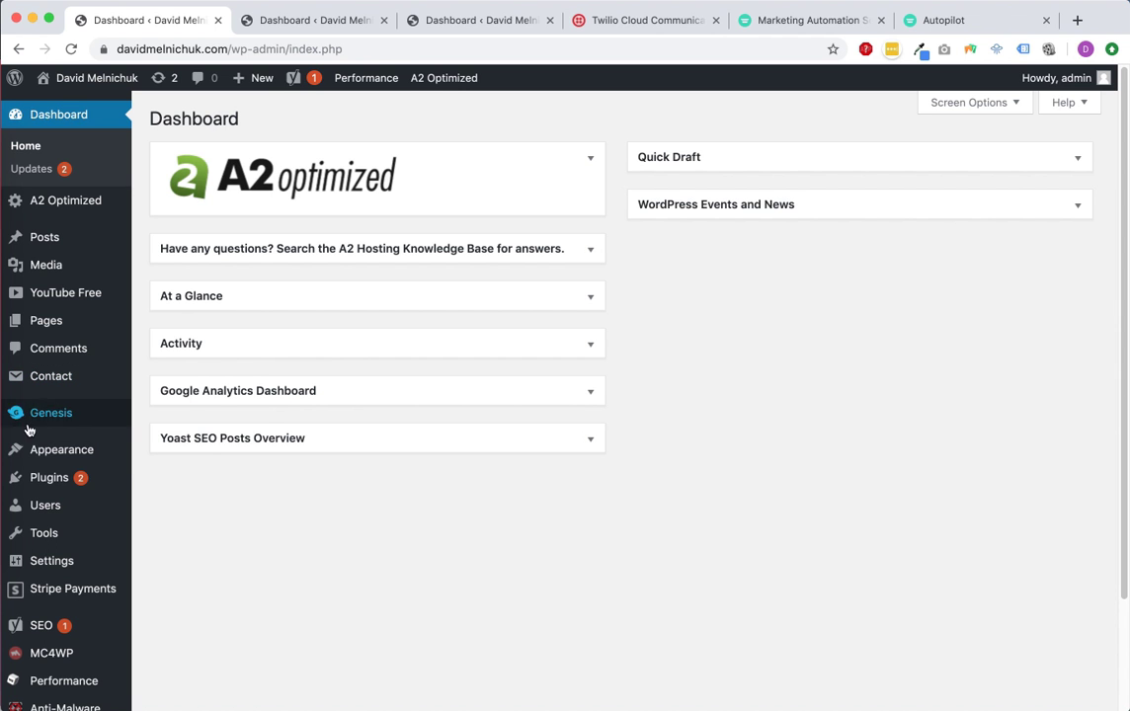
{"action": "mouse_move", "coordinate": [73, 416]}
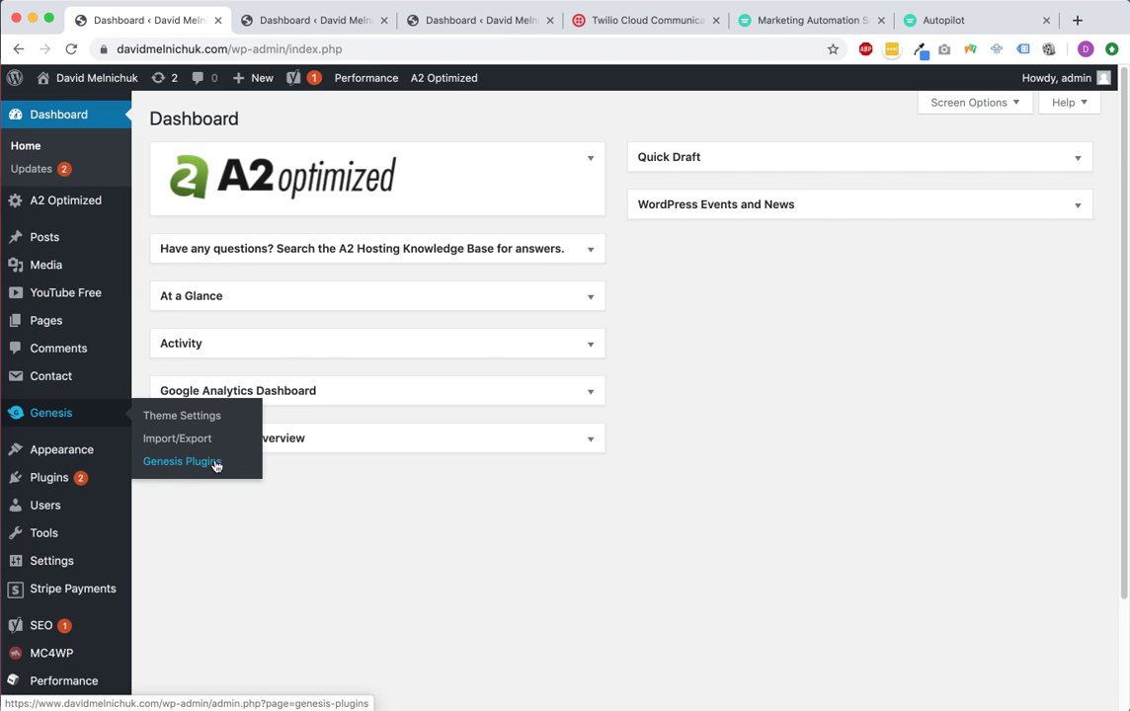
{"action": "left_click", "coordinate": [218, 420]}
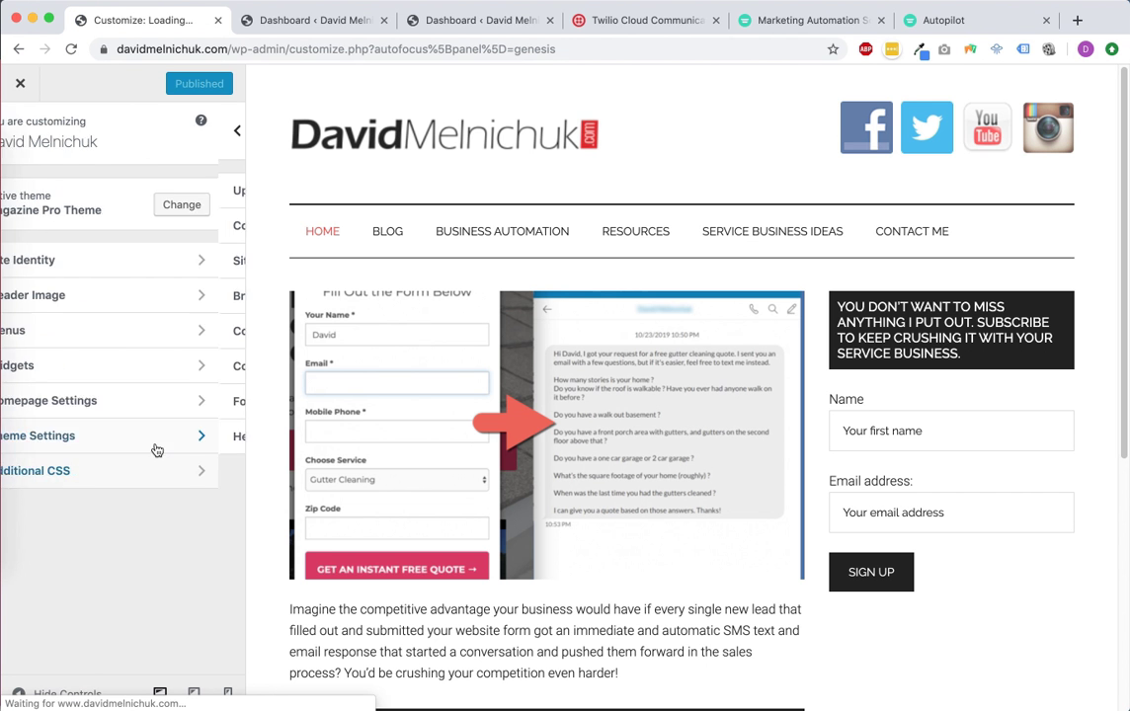
{"action": "left_click", "coordinate": [154, 442]}
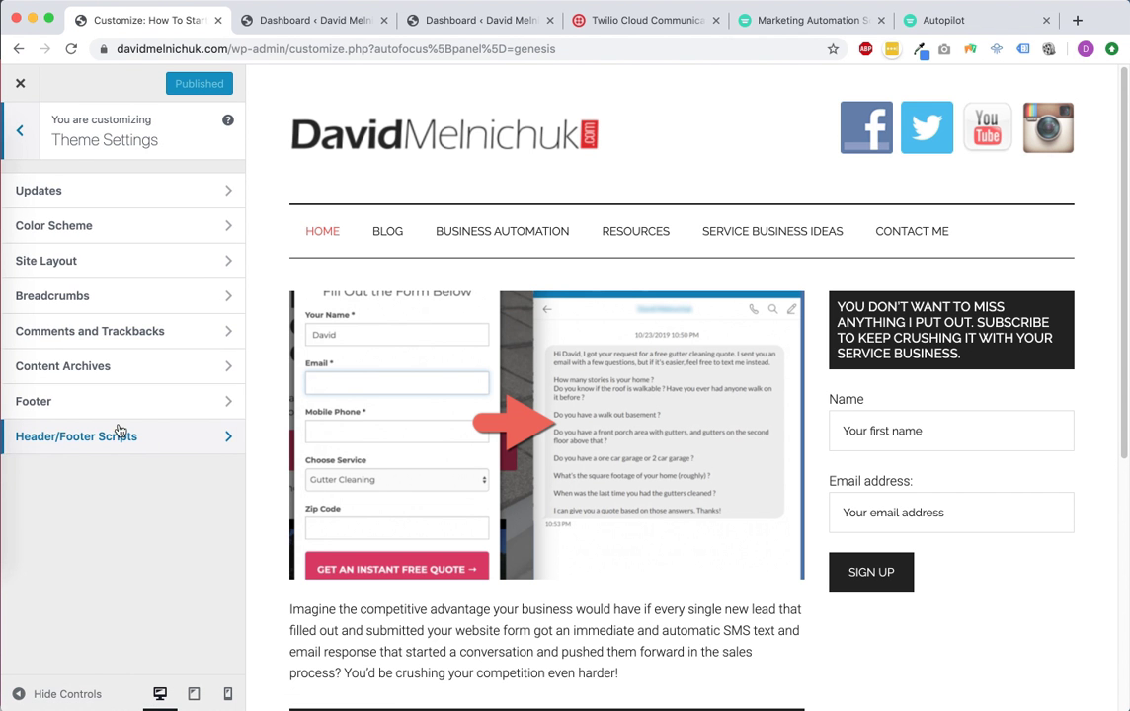
{"action": "left_click", "coordinate": [82, 404]}
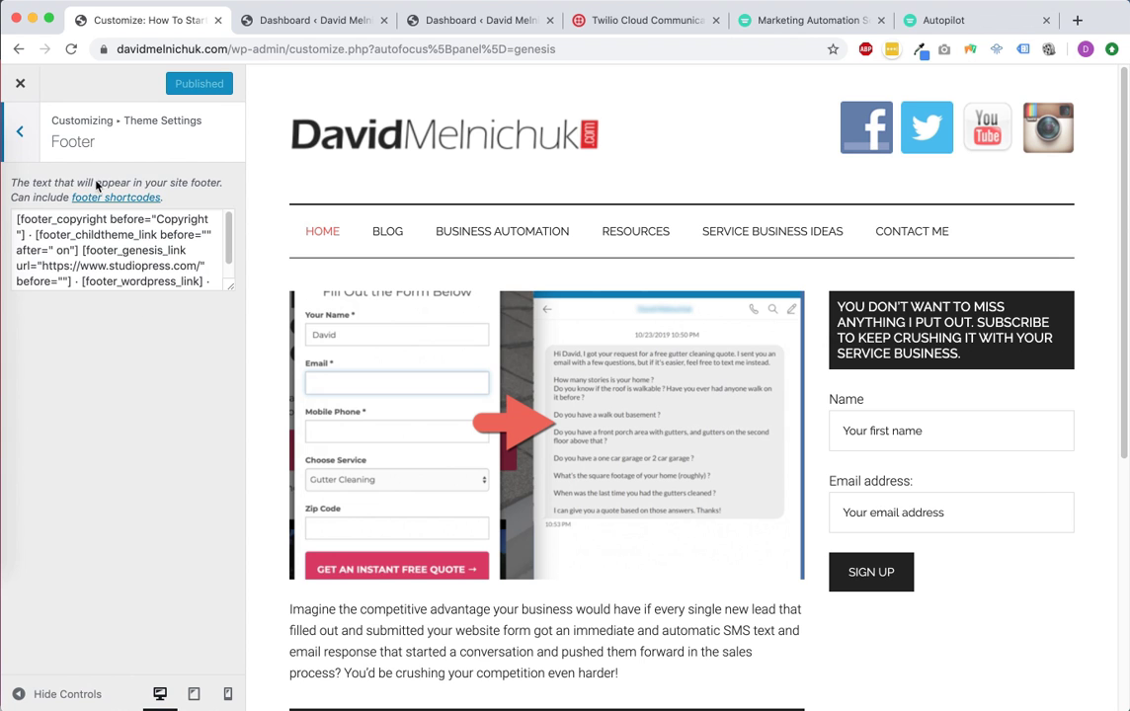
{"action": "left_click", "coordinate": [21, 113]}
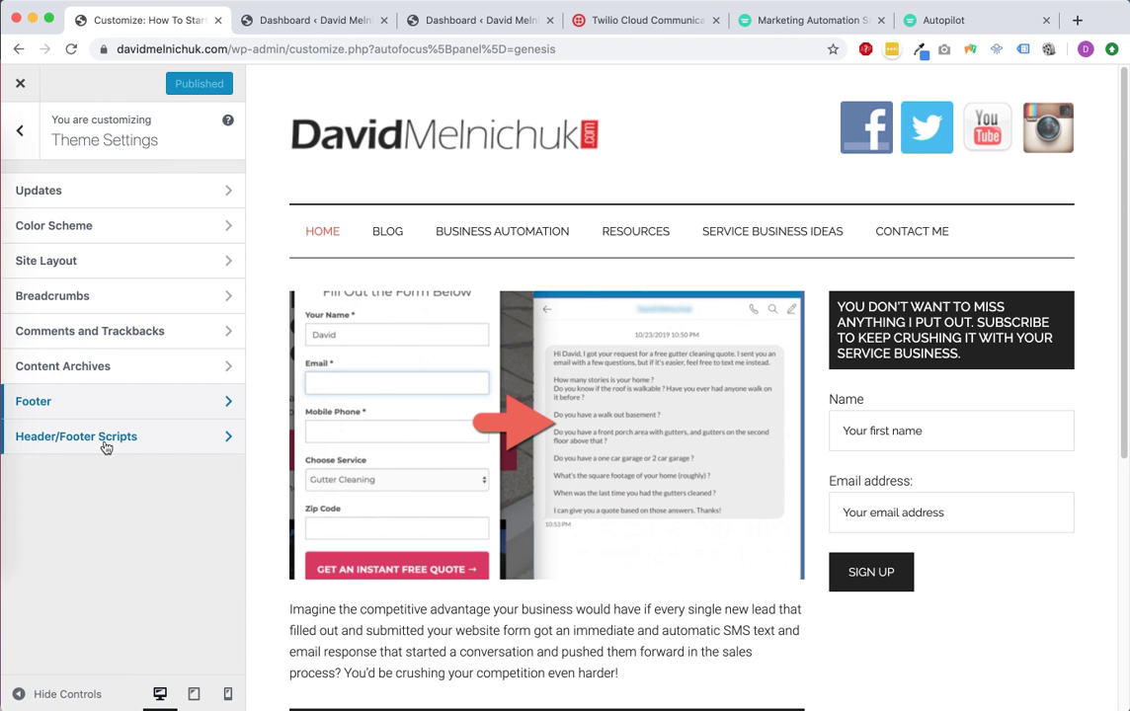
{"action": "left_click", "coordinate": [106, 446]}
Paste the Autopilot script into Header Scripts, publish, and exit the Customizer.
{"action": "left_click_drag", "start_coordinate": [10, 208], "coordinate": [47, 210]}
{"action": "left_click", "coordinate": [48, 211]}
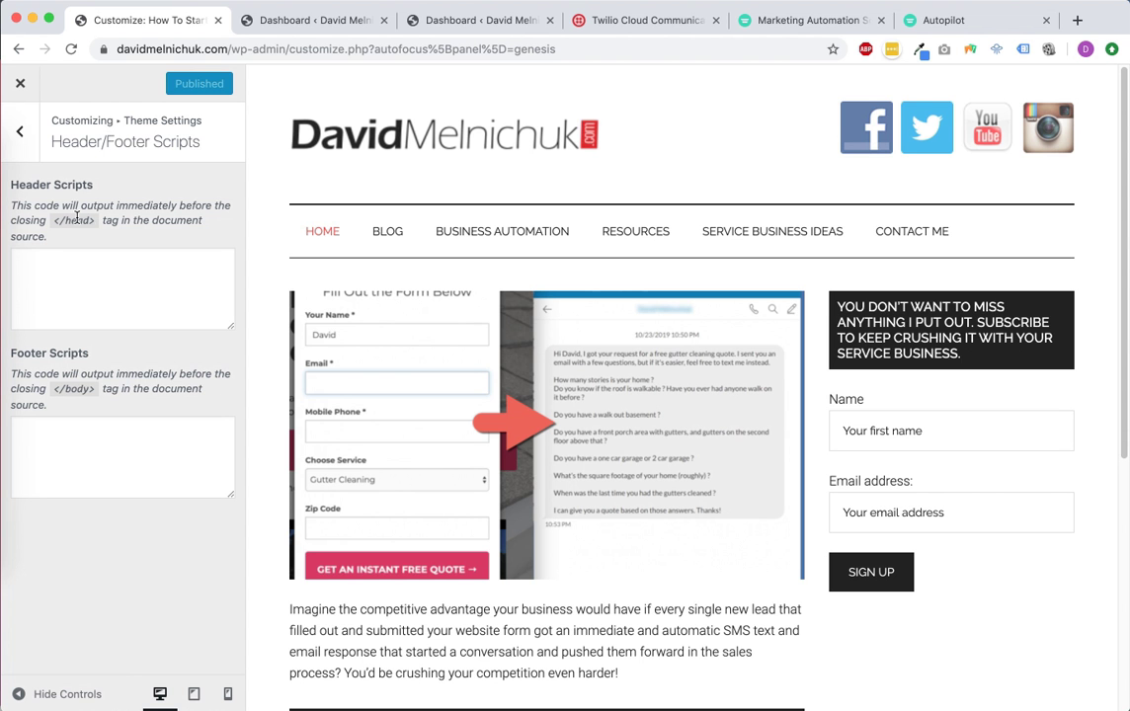
{"action": "left_click", "coordinate": [906, 26]}
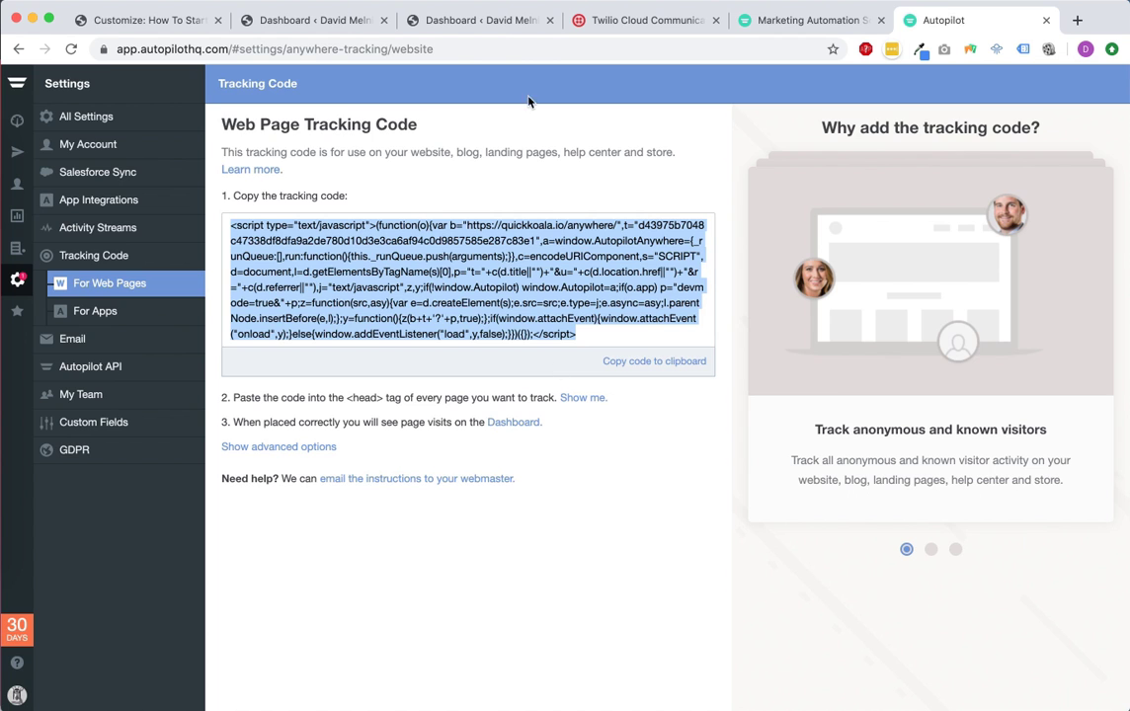
{"action": "left_click", "coordinate": [150, 20]}
{"action": "left_click", "coordinate": [138, 290]}
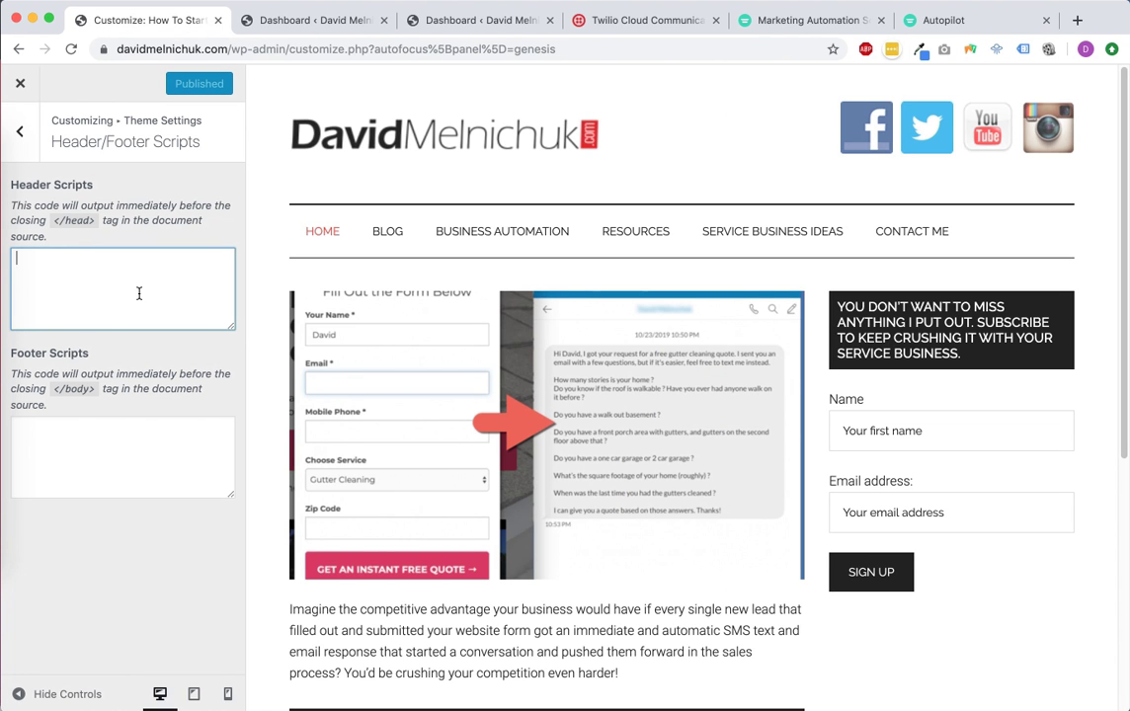
{"action": "key", "text": "super+v"}
{"action": "left_click", "coordinate": [188, 81]}
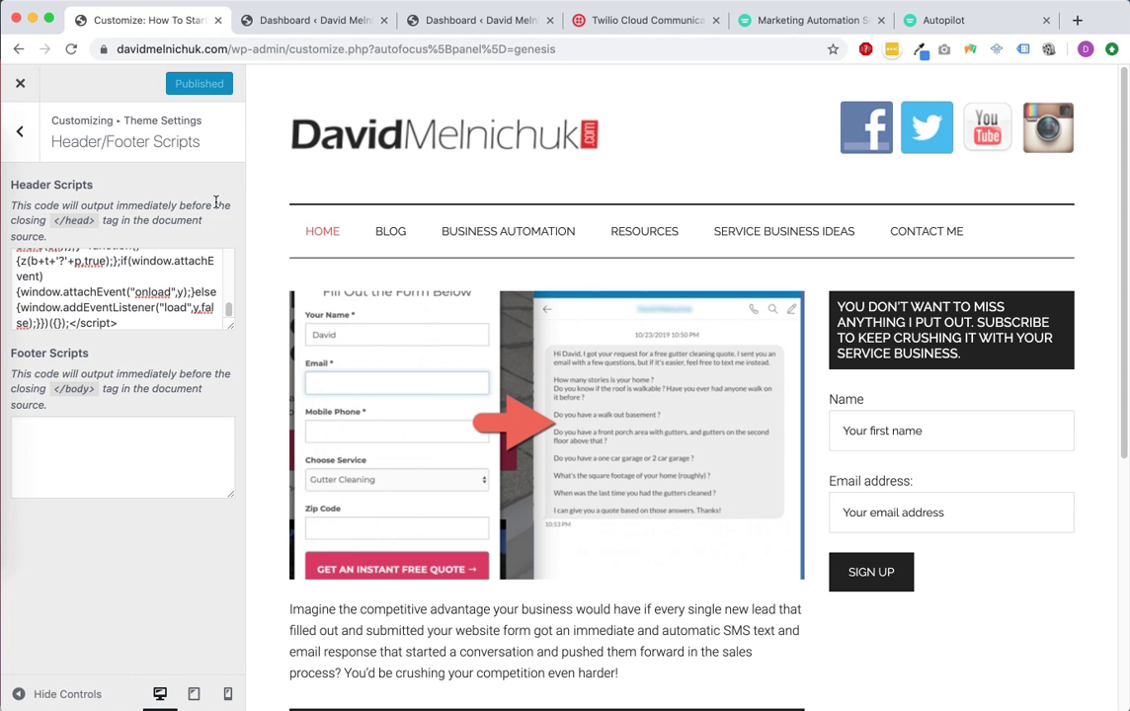
{"action": "left_click", "coordinate": [20, 83]}
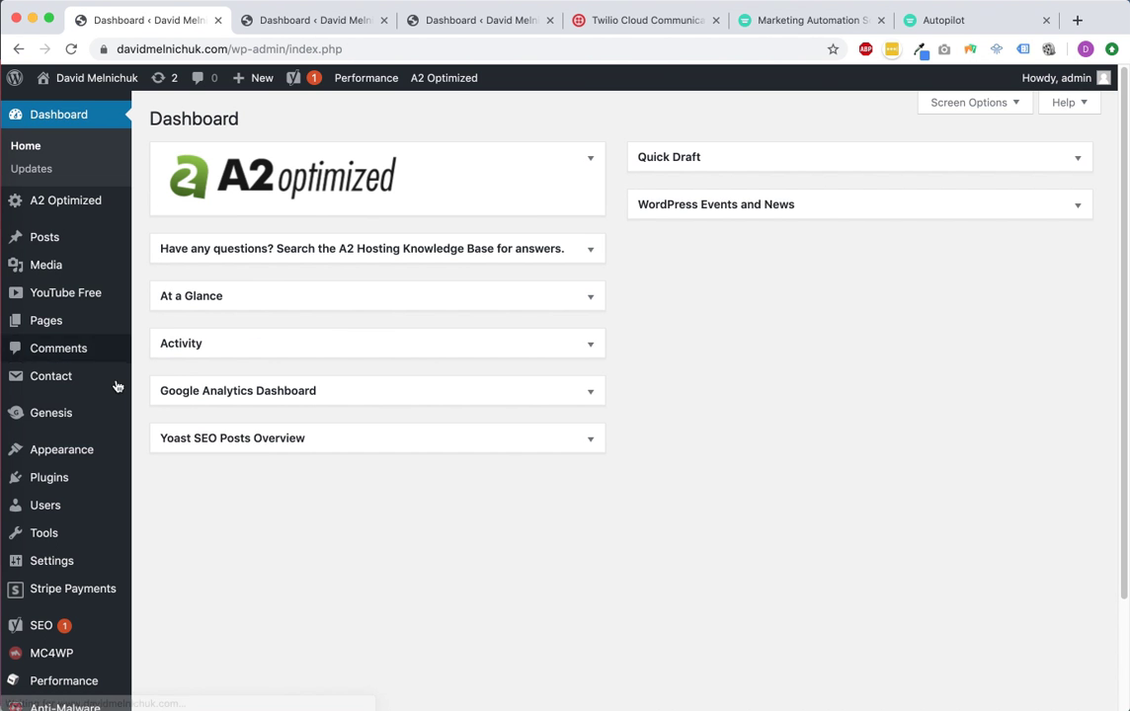
Search the Add New Plugins page for 'header code'.
{"action": "mouse_move", "coordinate": [68, 461]}
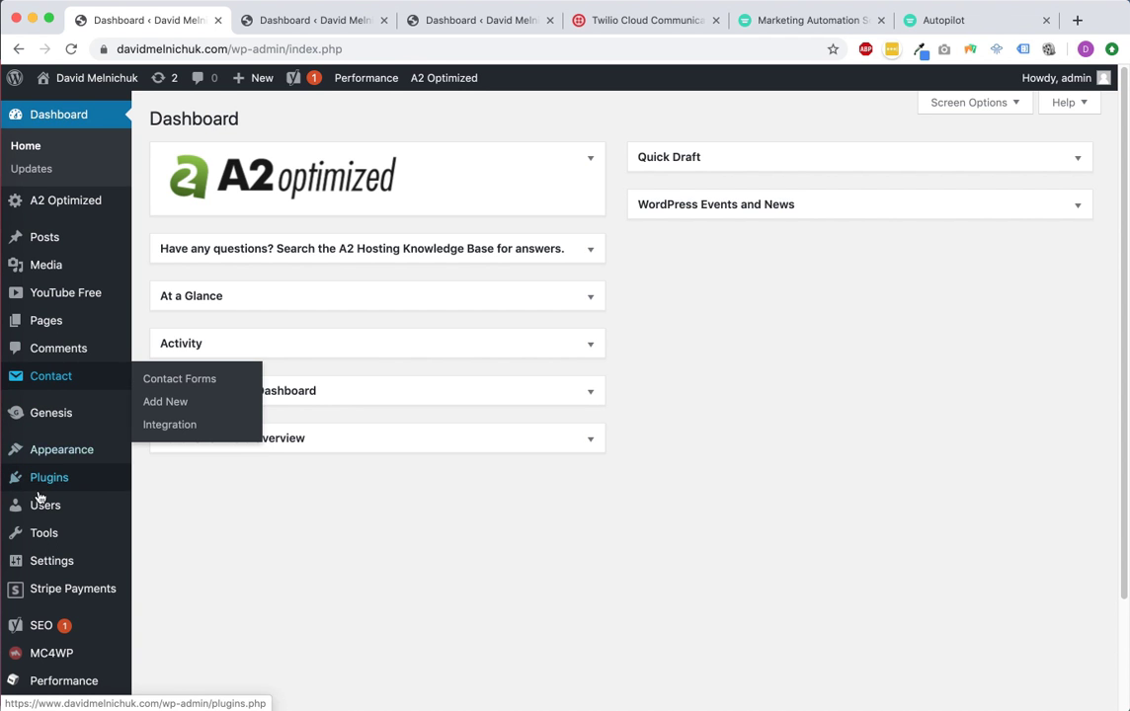
{"action": "mouse_move", "coordinate": [71, 484]}
{"action": "left_click", "coordinate": [178, 507]}
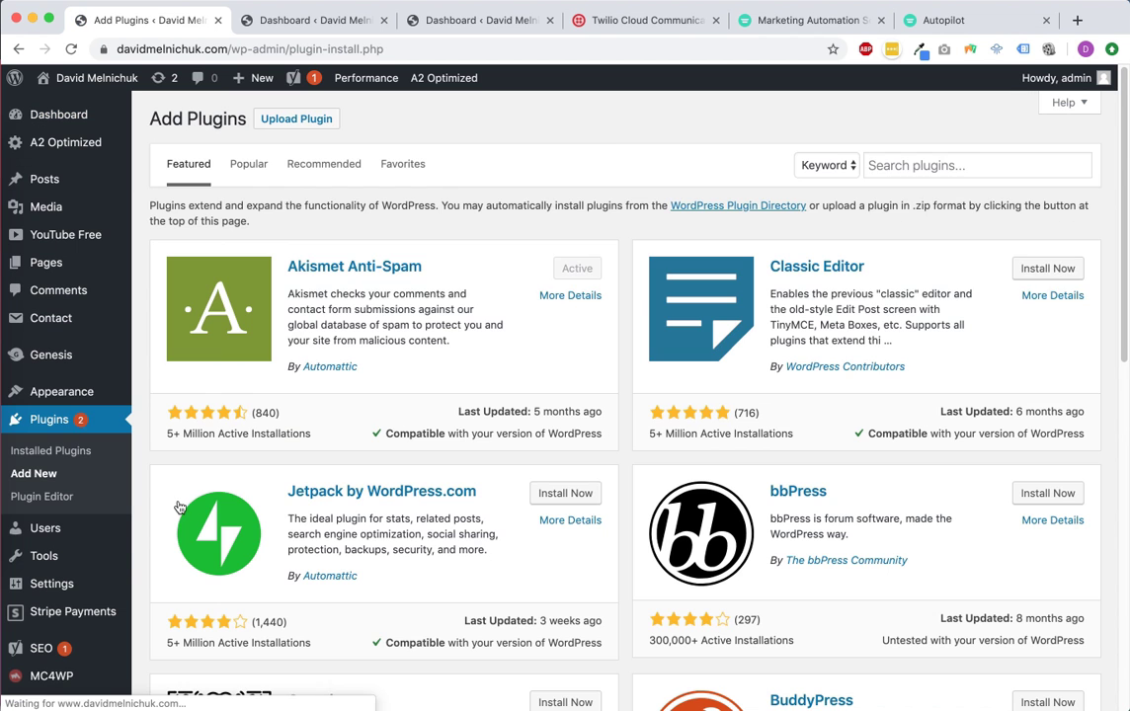
{"action": "left_click", "coordinate": [966, 165]}
{"action": "type", "text": "code"}
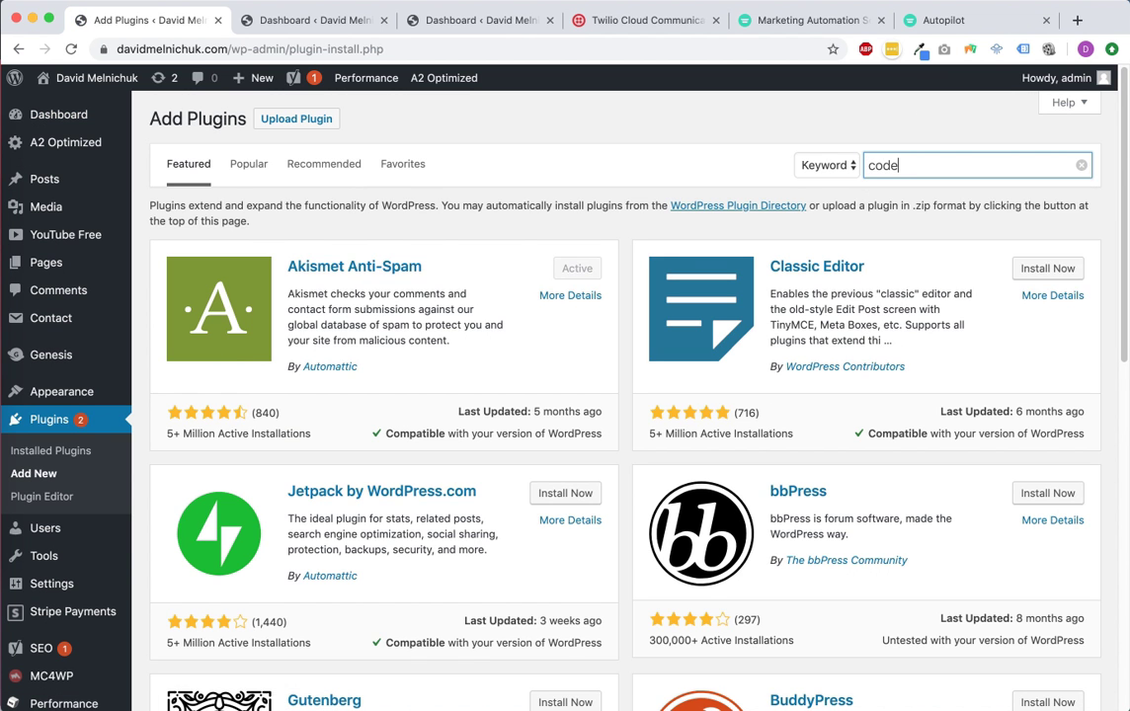
{"action": "key", "text": "Return"}
{"action": "type", "text": "header code"}
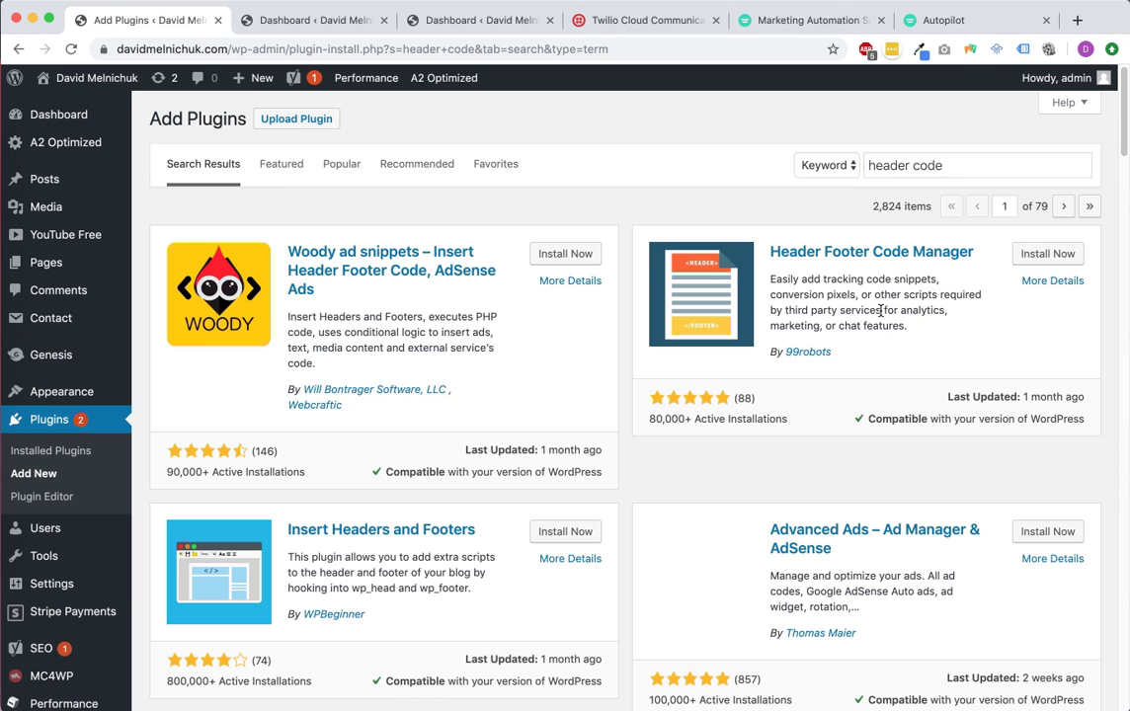
Install and activate the Header Footer Code Manager plugin.
{"action": "left_click", "coordinate": [1047, 256]}
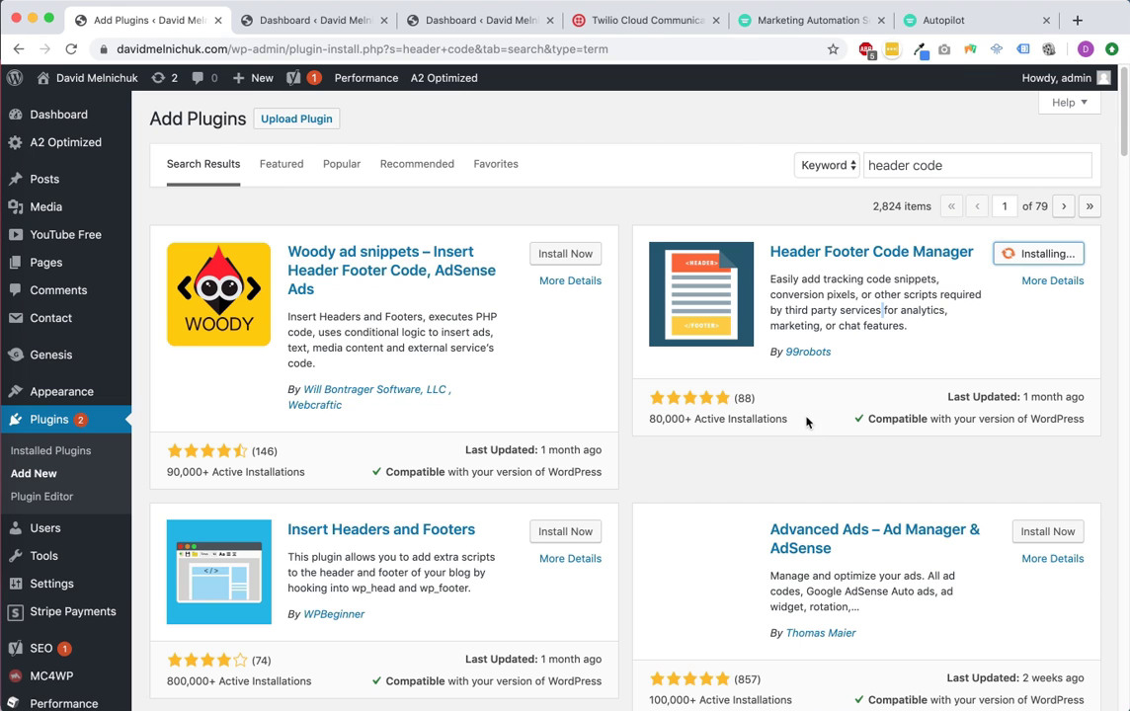
{"action": "left_click", "coordinate": [1053, 259]}
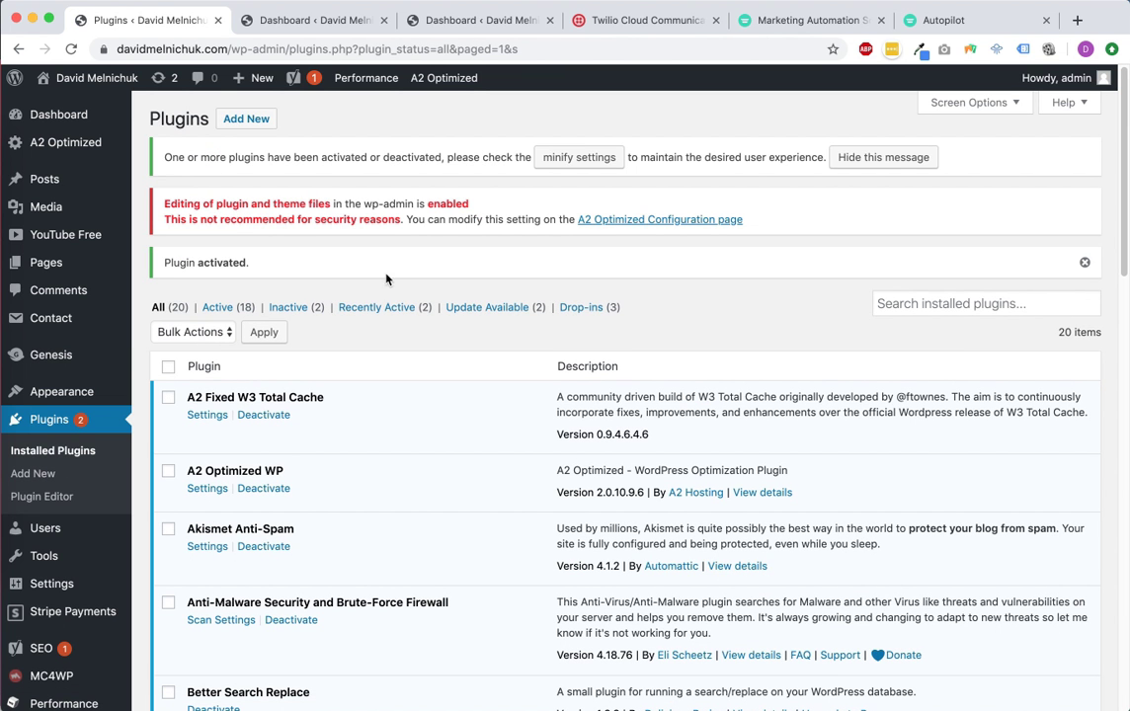
{"action": "scroll", "coordinate": [83, 477], "scroll_direction": "down", "scroll_amount": 5}
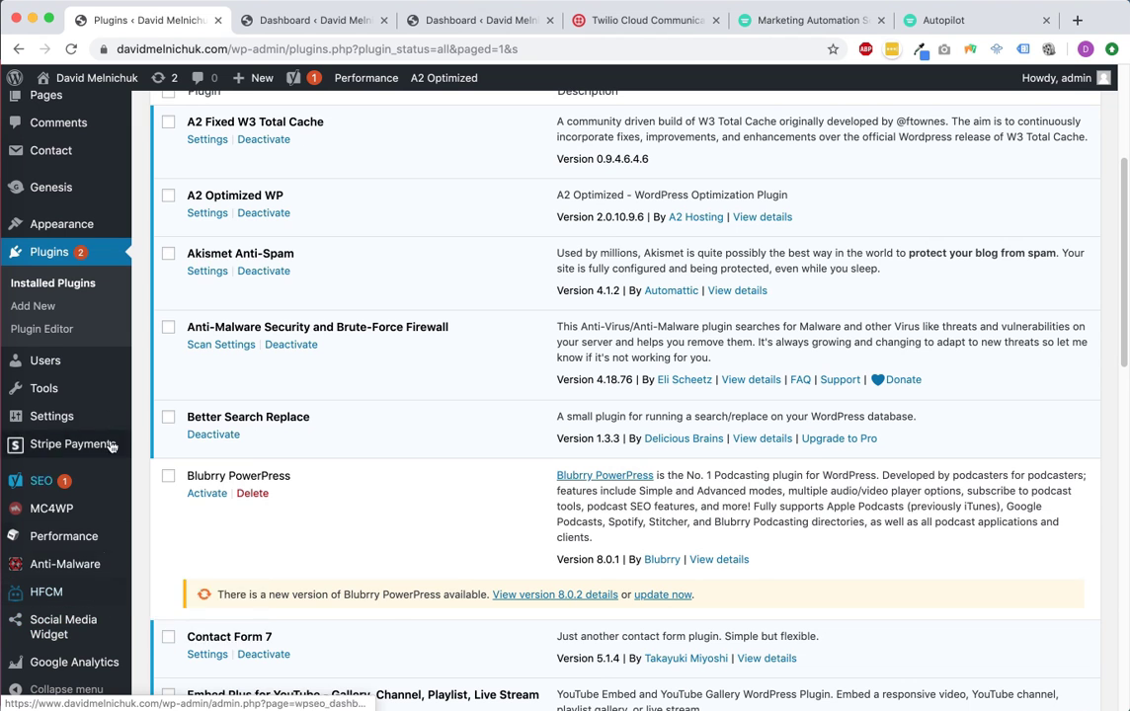
{"action": "mouse_move", "coordinate": [104, 411]}
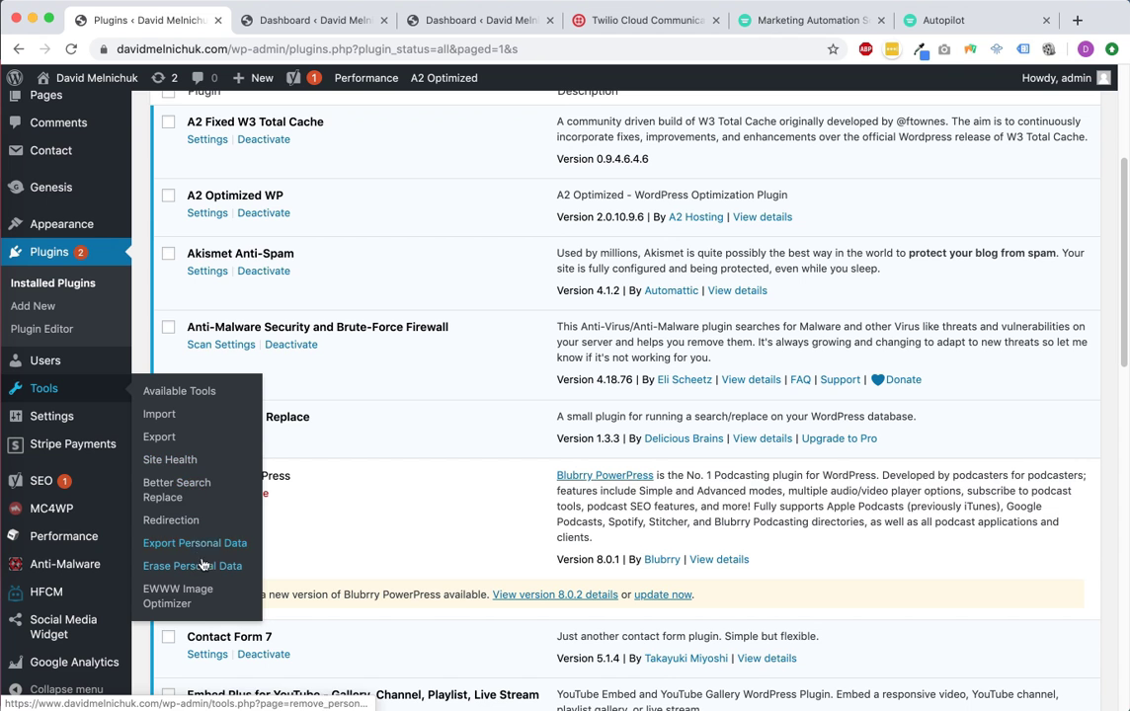
Find Header Footer Code Manager in Installed Plugins and open its Settings snippets page.
{"action": "scroll", "coordinate": [93, 617], "scroll_direction": "down", "scroll_amount": 1}
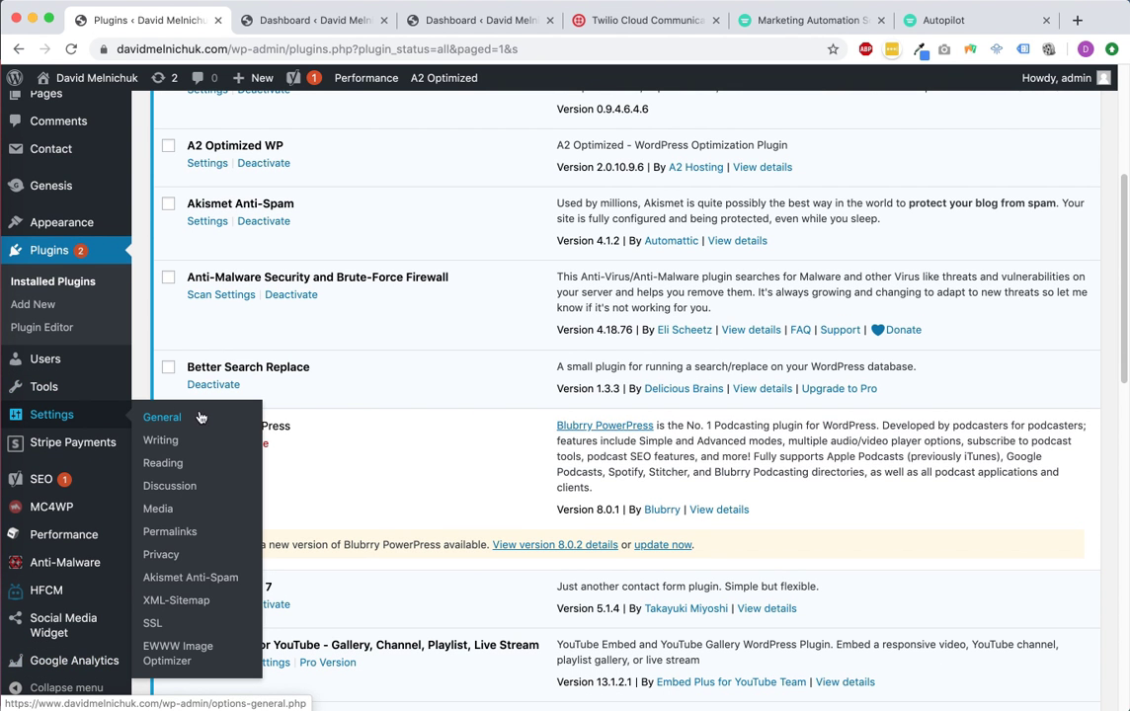
{"action": "scroll", "coordinate": [69, 315], "scroll_direction": "up", "scroll_amount": 3}
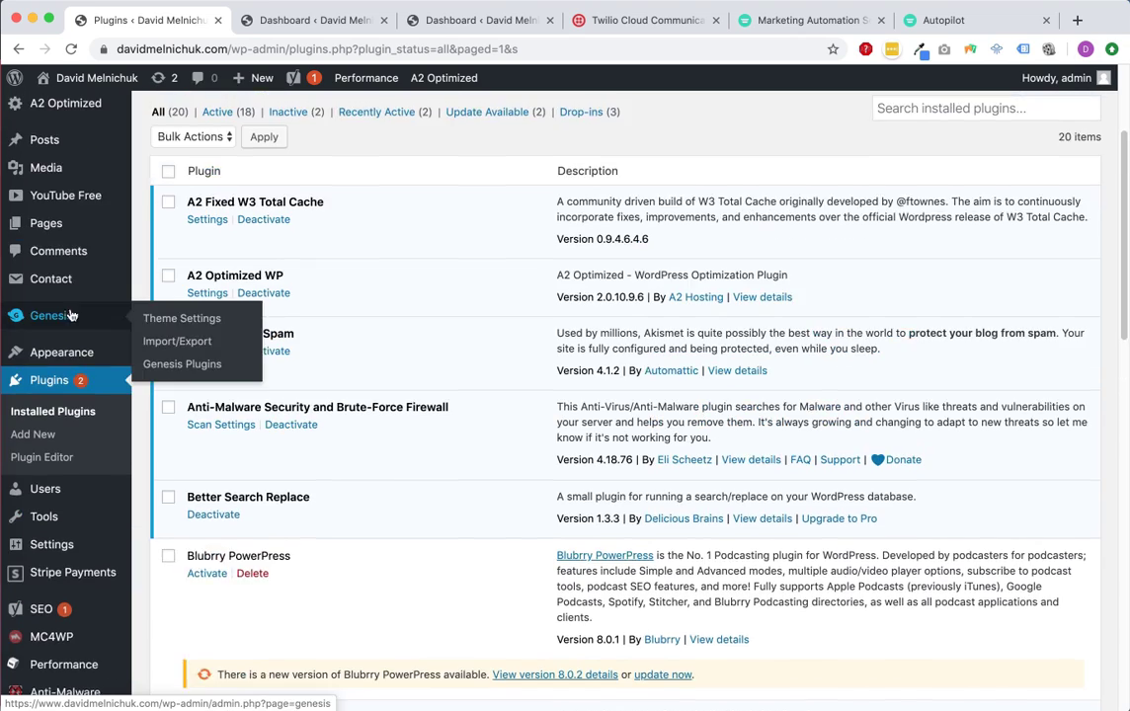
{"action": "scroll", "coordinate": [88, 277], "scroll_direction": "up", "scroll_amount": 2}
{"action": "scroll", "coordinate": [98, 281], "scroll_direction": "down", "scroll_amount": 4}
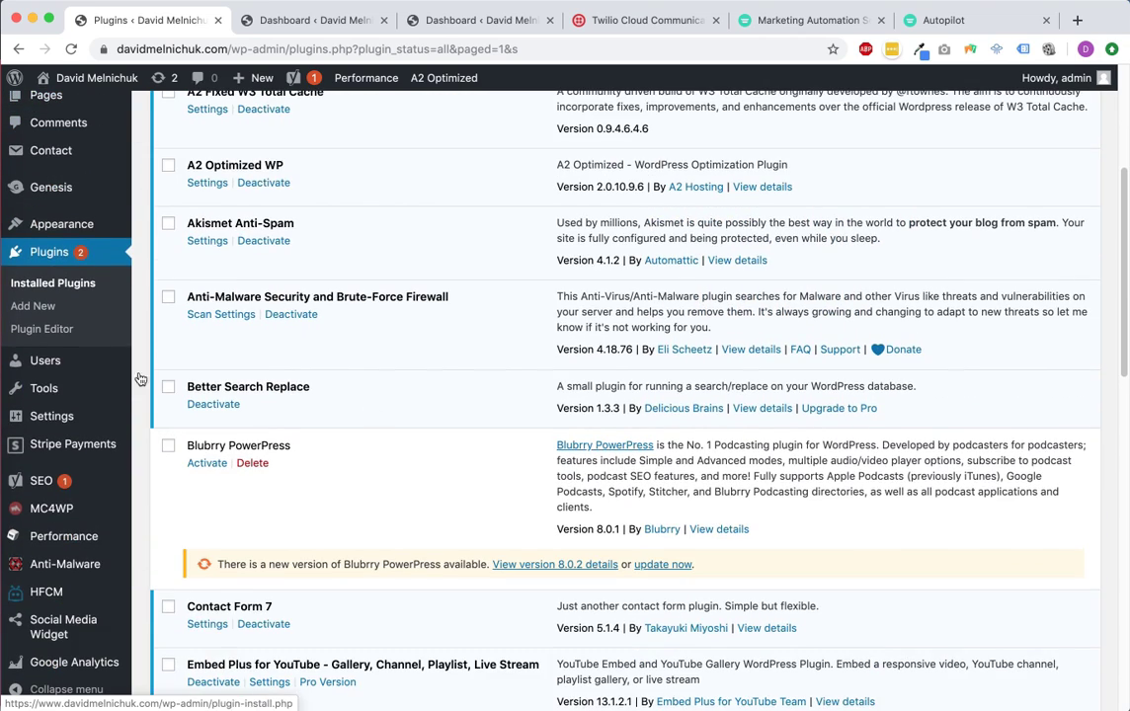
{"action": "scroll", "coordinate": [286, 326], "scroll_direction": "down", "scroll_amount": 10}
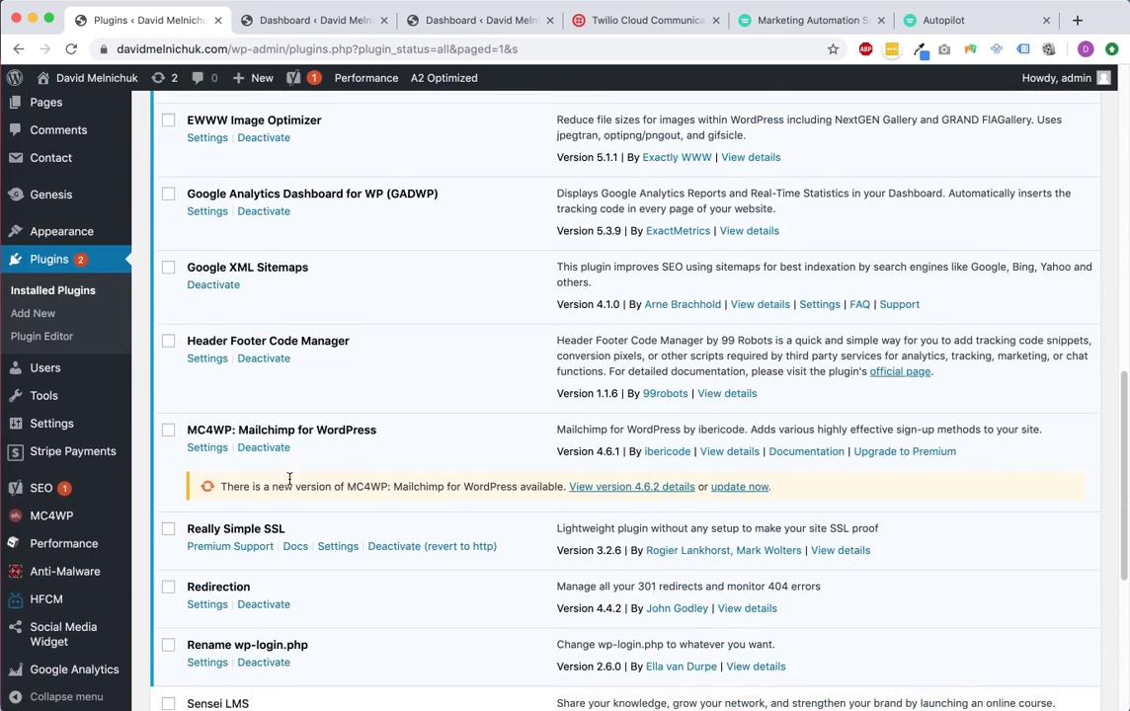
{"action": "scroll", "coordinate": [297, 481], "scroll_direction": "down", "scroll_amount": 5}
{"action": "scroll", "coordinate": [353, 532], "scroll_direction": "up", "scroll_amount": 6}
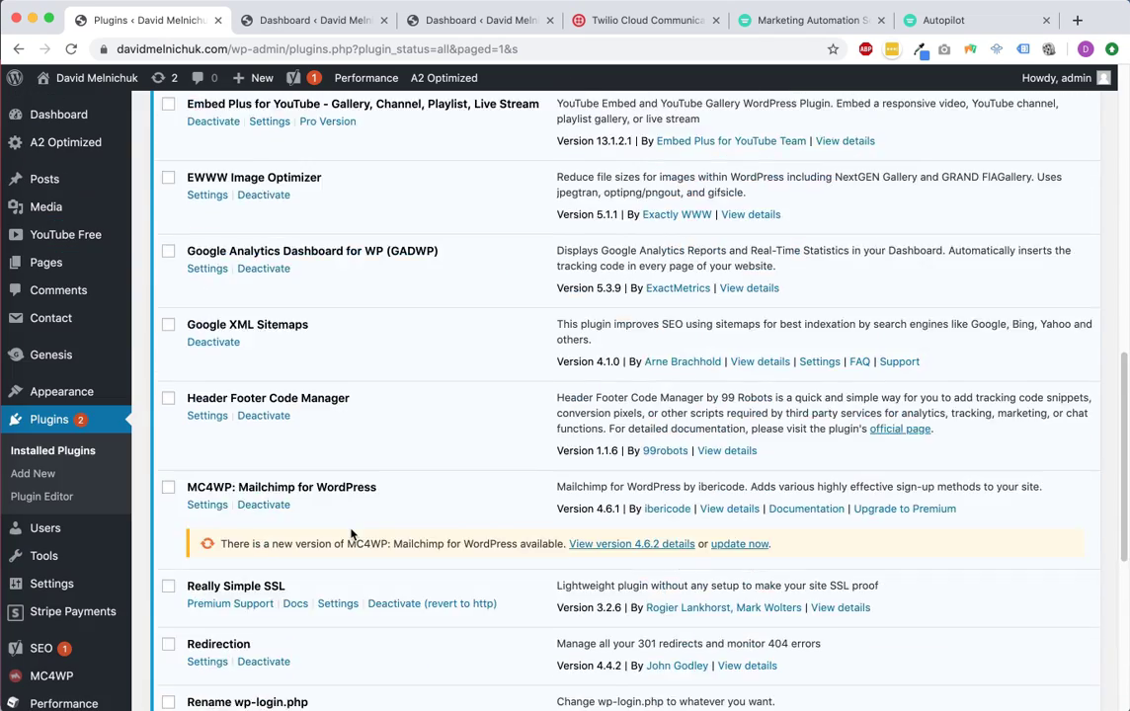
{"action": "scroll", "coordinate": [352, 533], "scroll_direction": "up", "scroll_amount": 10}
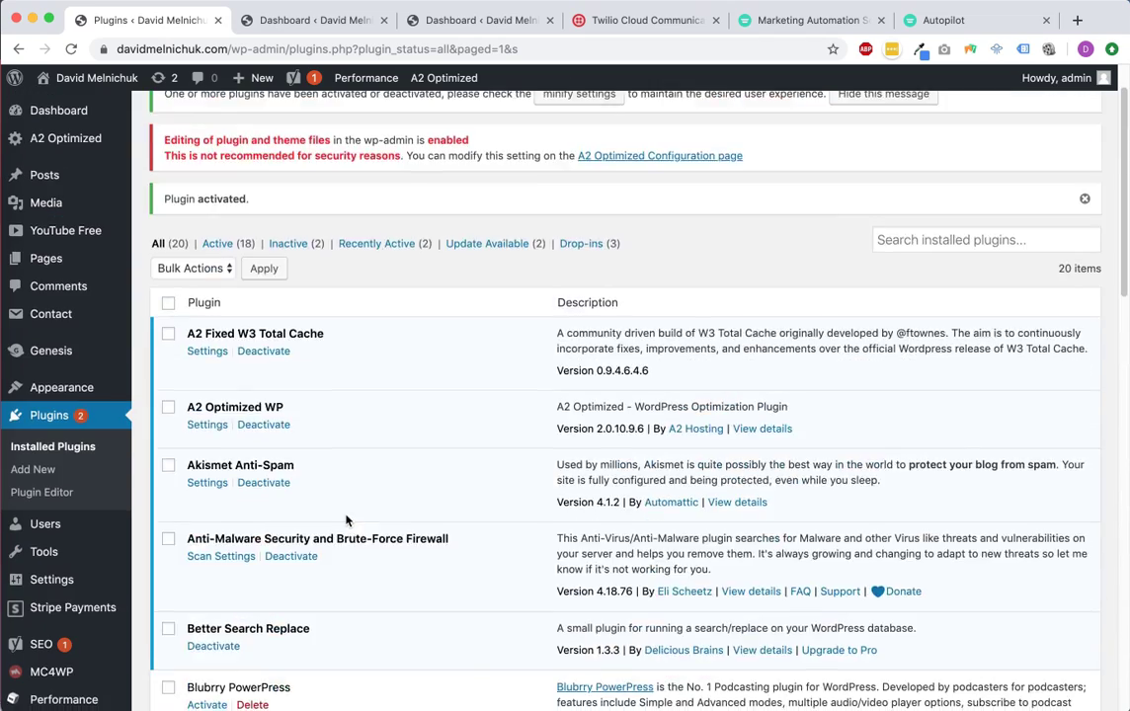
{"action": "scroll", "coordinate": [344, 514], "scroll_direction": "down", "scroll_amount": 10}
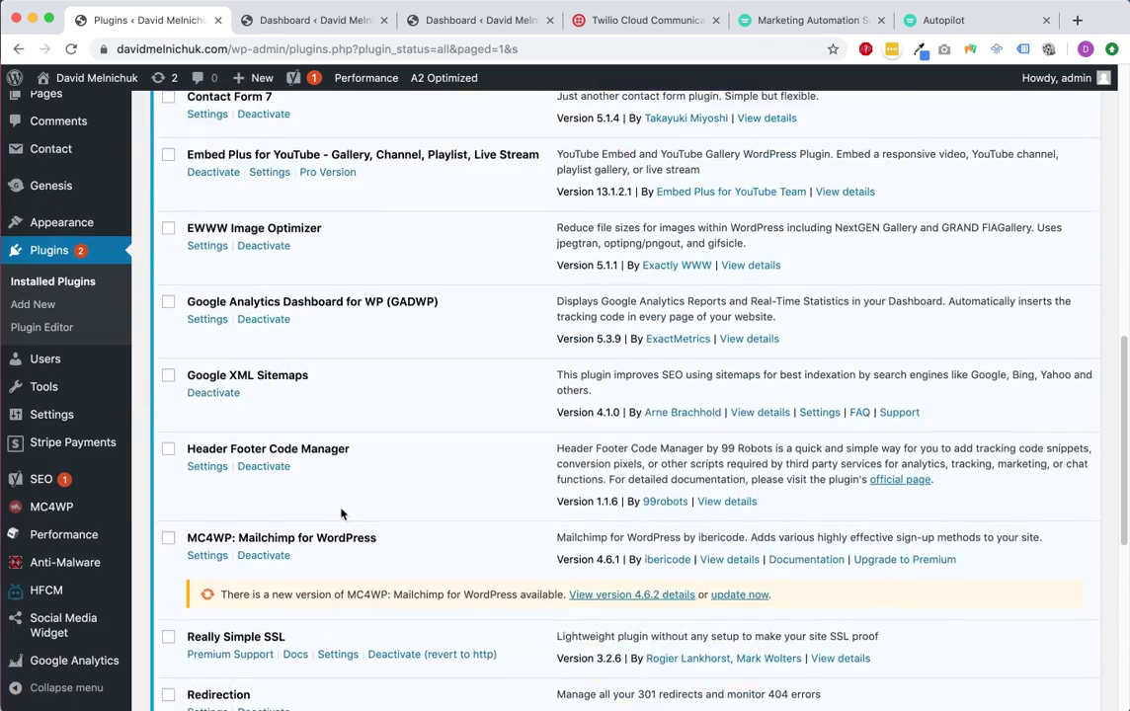
{"action": "left_click_drag", "start_coordinate": [187, 446], "coordinate": [375, 441]}
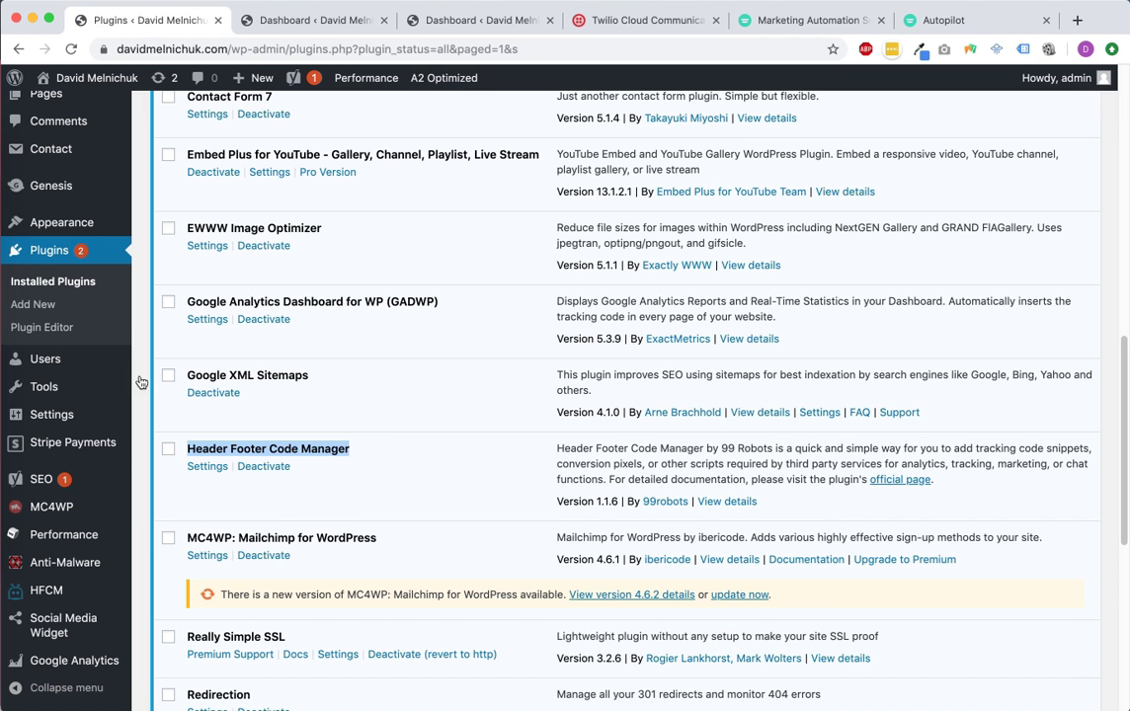
{"action": "scroll", "coordinate": [79, 395], "scroll_direction": "up", "scroll_amount": 5}
{"action": "scroll", "coordinate": [69, 281], "scroll_direction": "down", "scroll_amount": 5}
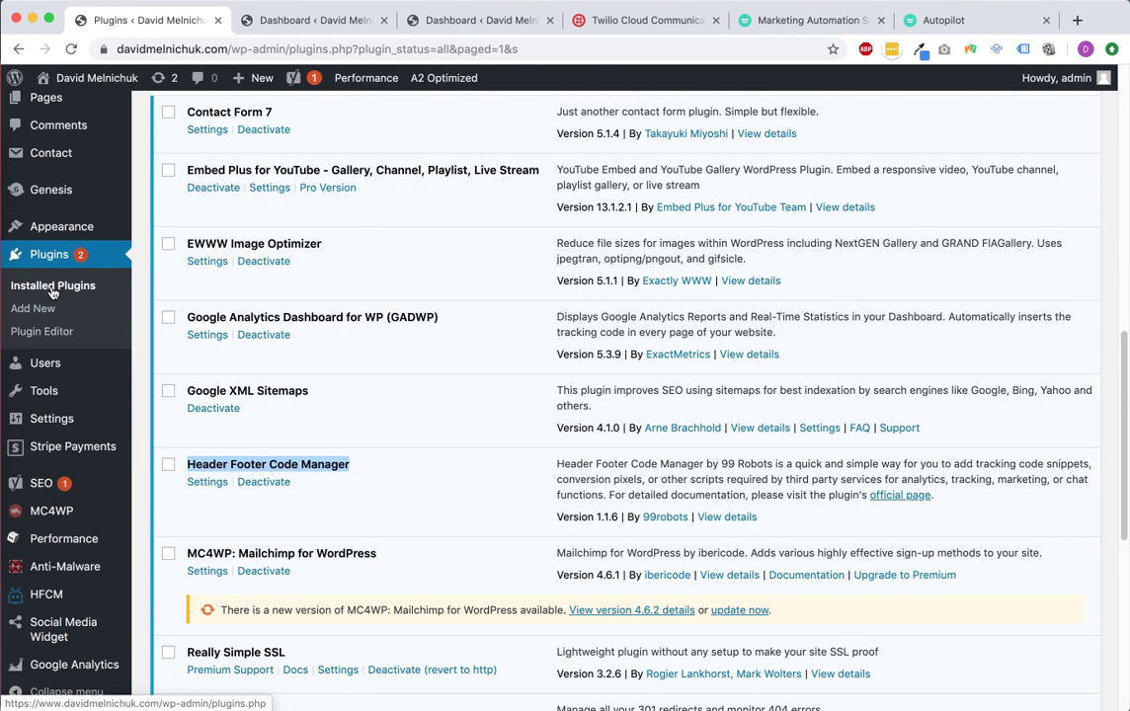
{"action": "left_click", "coordinate": [199, 482]}
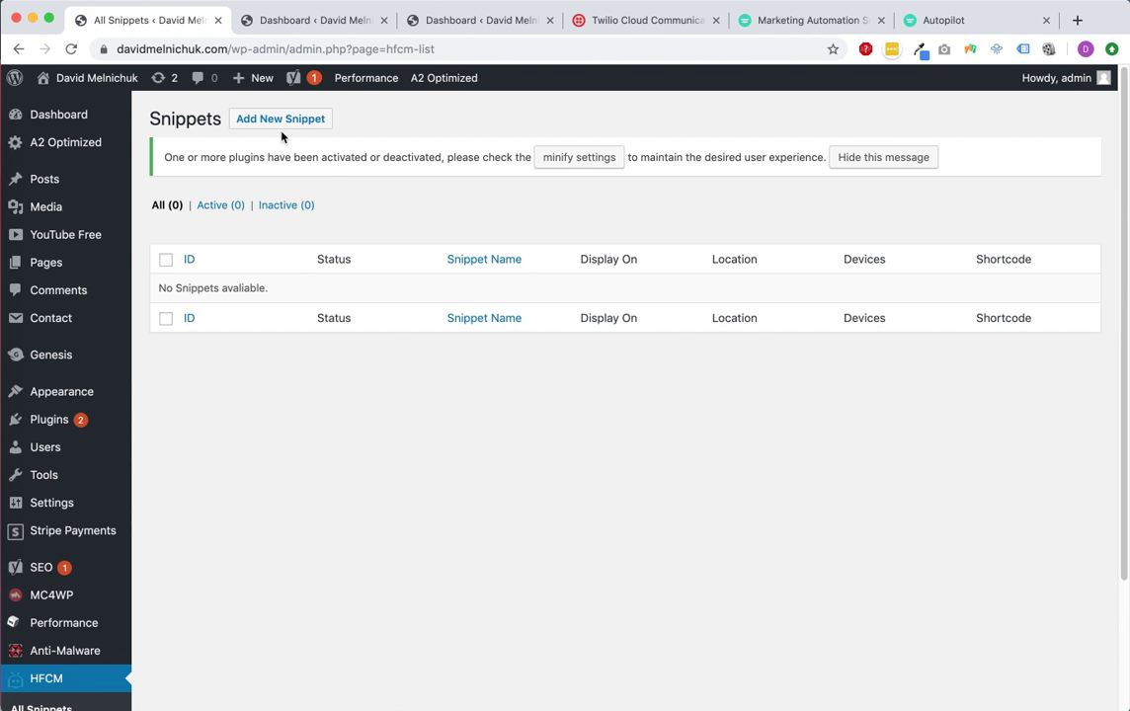
Add an 'Autopilot' snippet, Site Wide in the Header, containing the pasted tracking script.
{"action": "left_click", "coordinate": [280, 121]}
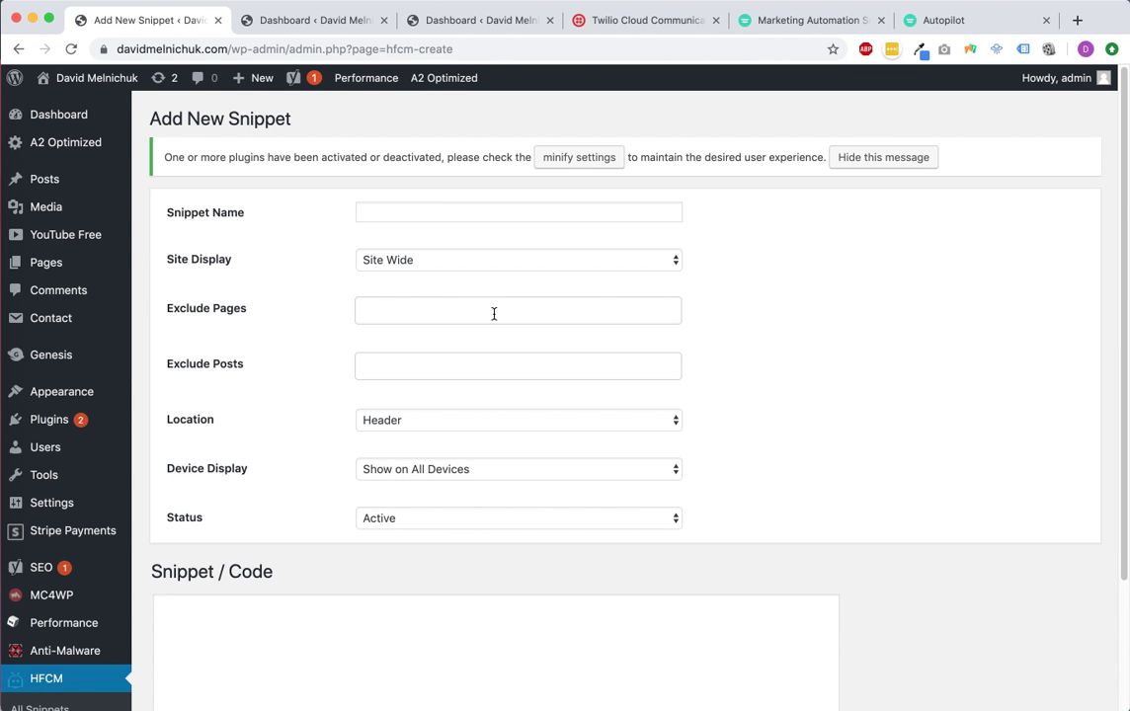
{"action": "left_click", "coordinate": [441, 210]}
{"action": "type", "text": "Autopi"}
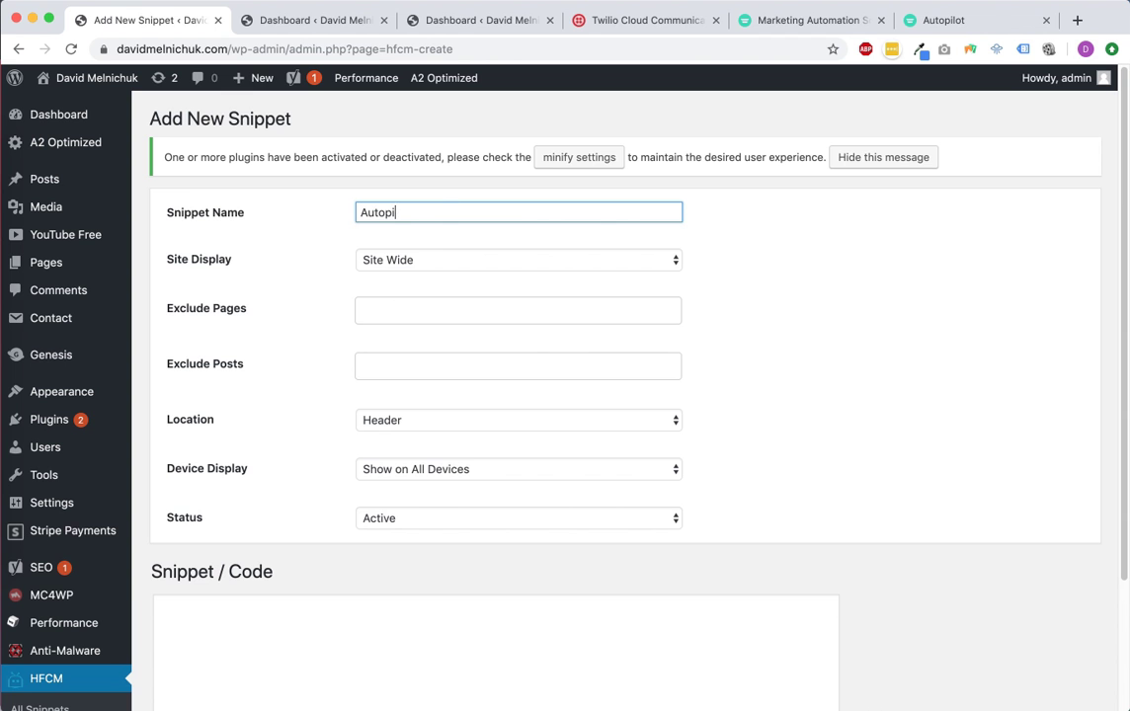
{"action": "left_click", "coordinate": [434, 260]}
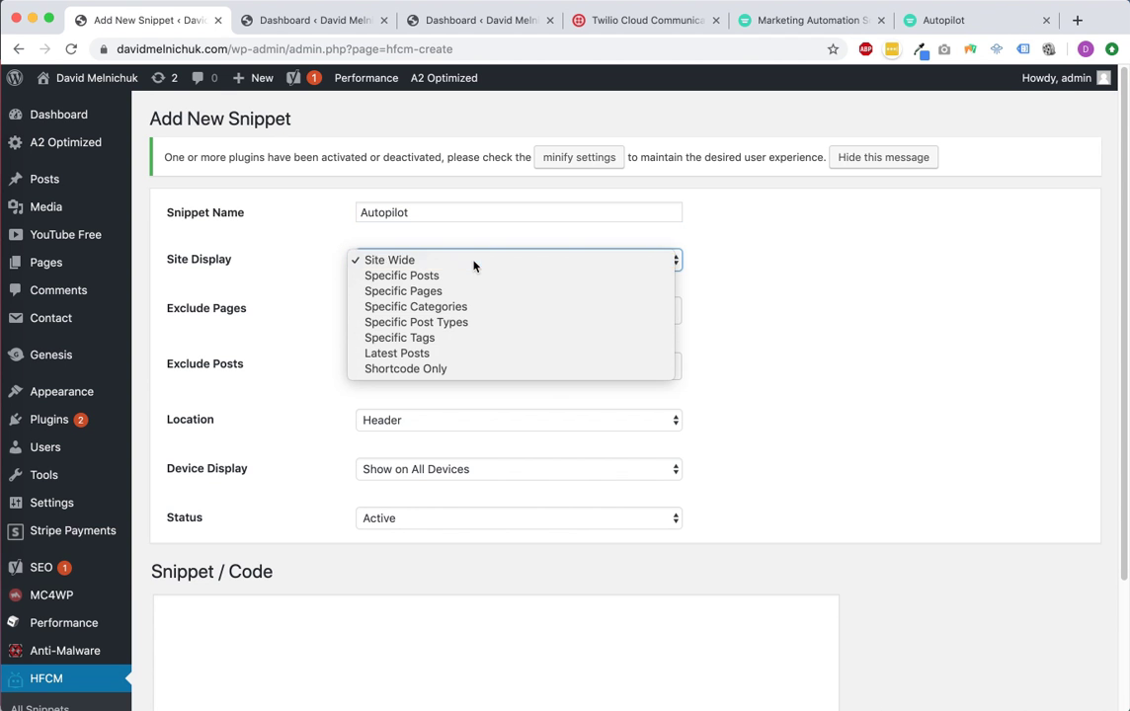
{"action": "left_click", "coordinate": [462, 262]}
{"action": "scroll", "coordinate": [304, 397], "scroll_direction": "down", "scroll_amount": 3}
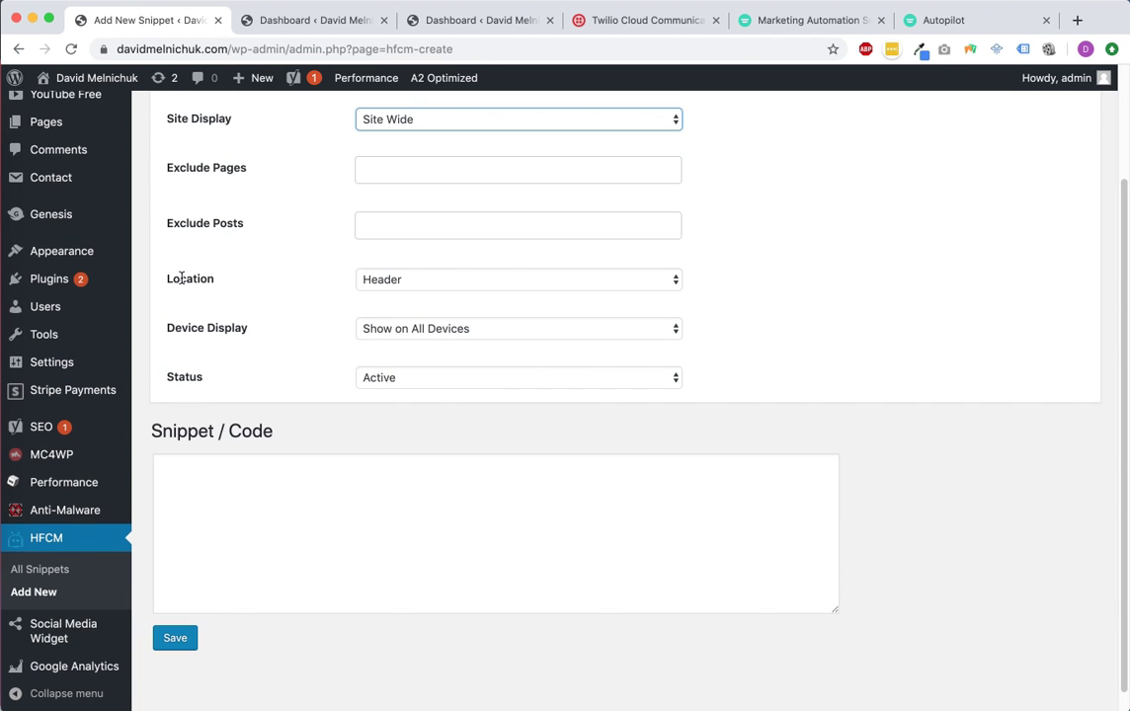
{"action": "left_click", "coordinate": [398, 279]}
{"action": "left_click", "coordinate": [402, 285]}
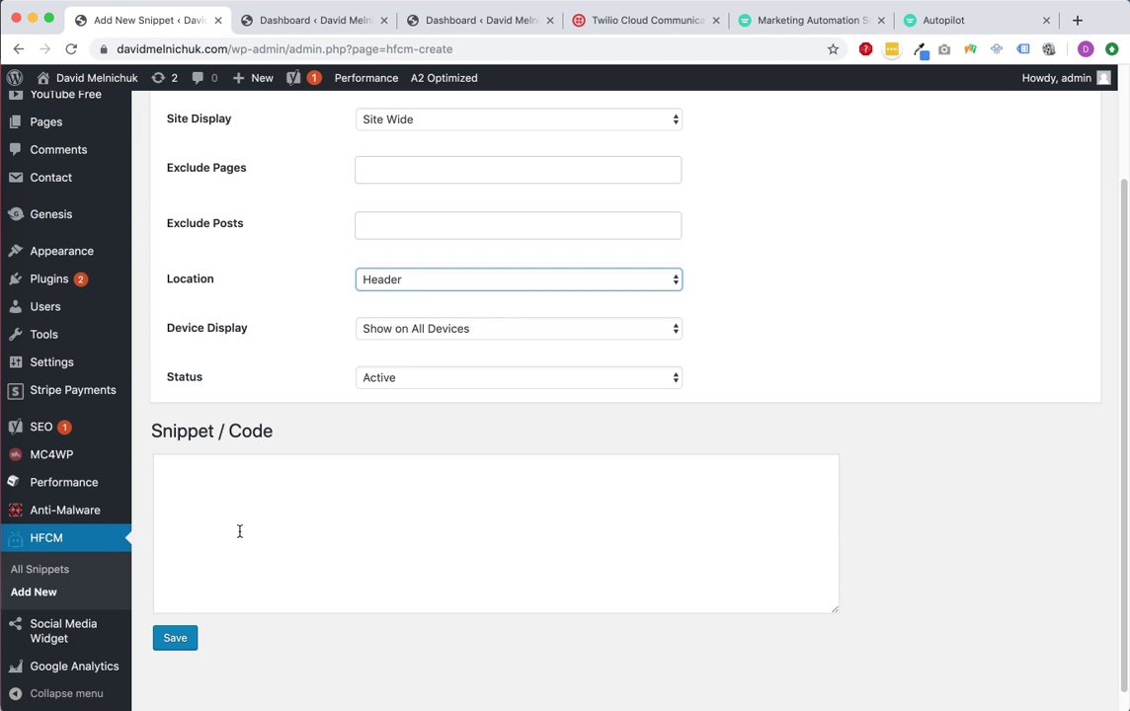
{"action": "left_click", "coordinate": [286, 526]}
{"action": "type", "text": "<script type=\"text/javascript\">(function(o){var b=\"https://quickkoala.io/anywhere/\",t=\"d43975b7048c47338df8dfa9a2de780d10d3e3ca6af94c0d9857585e287c83e1\",a=window.AutopilotAnywhere={_runQueue:[],run:function(){this._runQueue.push(arguments);}},c=encodeURIComponent,s=\"SCRIPT\",d=document,l=d.getElementsByTagName(s)[0],p=\"t=\"+c(d.title||\"\")+\"&u=\"+c(d.location.href||\"\")+\"&r=\"+c(d.referrer||\"\"),j=\"text/javascript\",z,y;if(!window.Autopilot) window.Autopilot=a;if(o.app) p=\"devmode=true&\"+p;z=function(src,asy){var e=d.createElement(s);e.src=src;e.type=j;e.async=asy;l.parentNode.insertBefore(e,l);};y=function(){z(b+t+'?'+p,true);};if(window.attachEvent){window.attachEvent(\"onload\",y);}else{window.addEventListener(\"load\",y,false);}})({});</script>"}
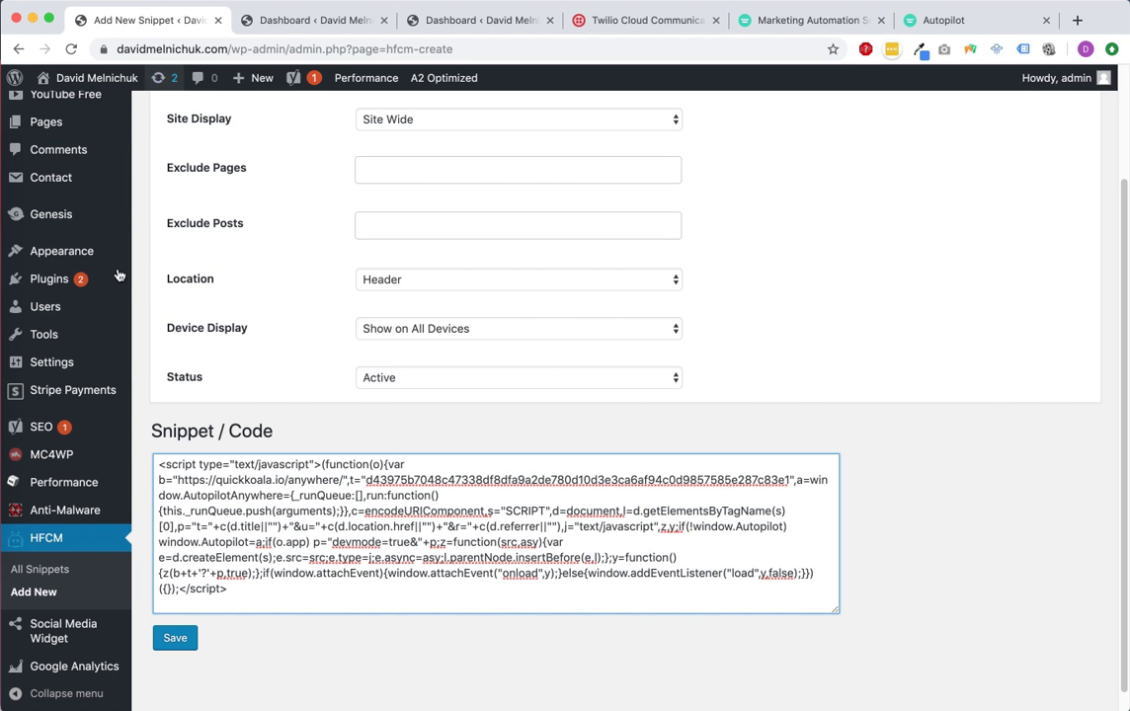
{"action": "mouse_move", "coordinate": [69, 249]}
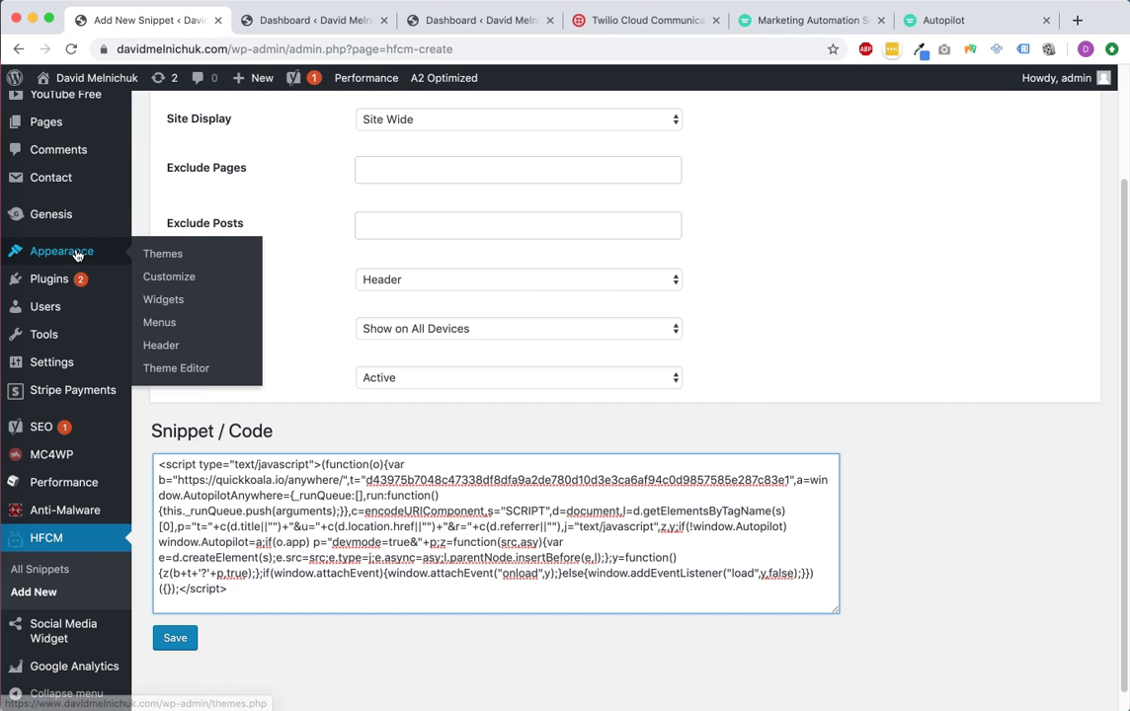
Open the Theme File Editor past the warning and load the Genesis theme files.
{"action": "left_click", "coordinate": [200, 370]}
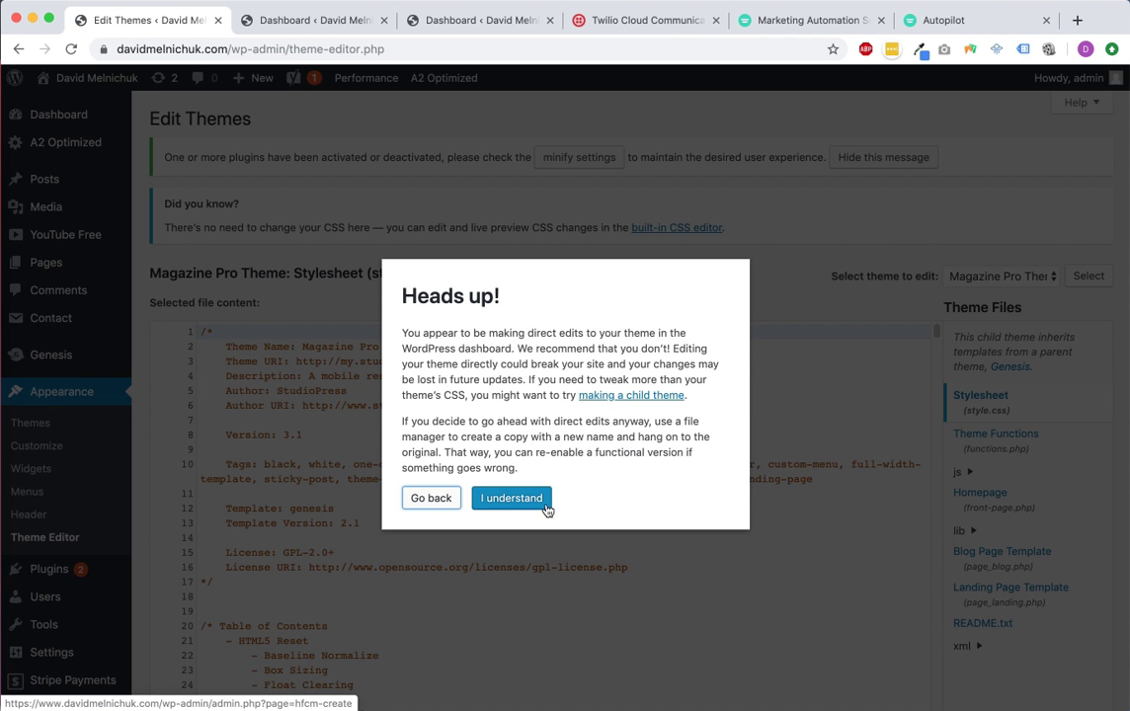
{"action": "left_click", "coordinate": [544, 505]}
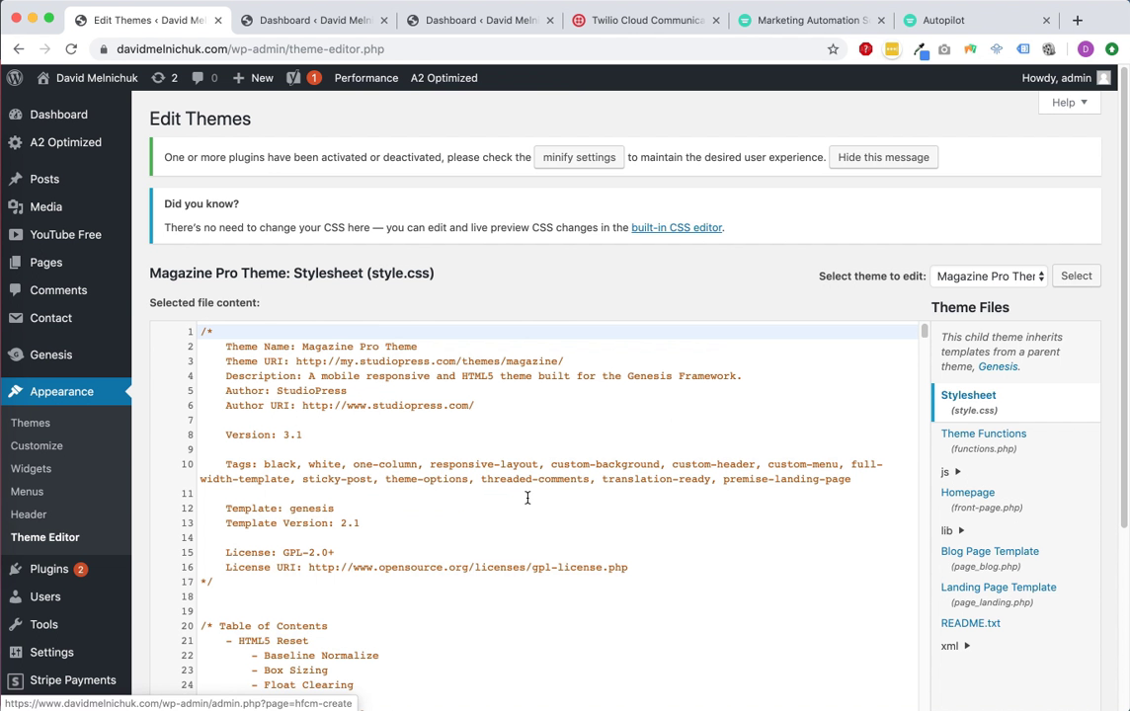
{"action": "scroll", "coordinate": [1027, 293], "scroll_direction": "down", "scroll_amount": 1}
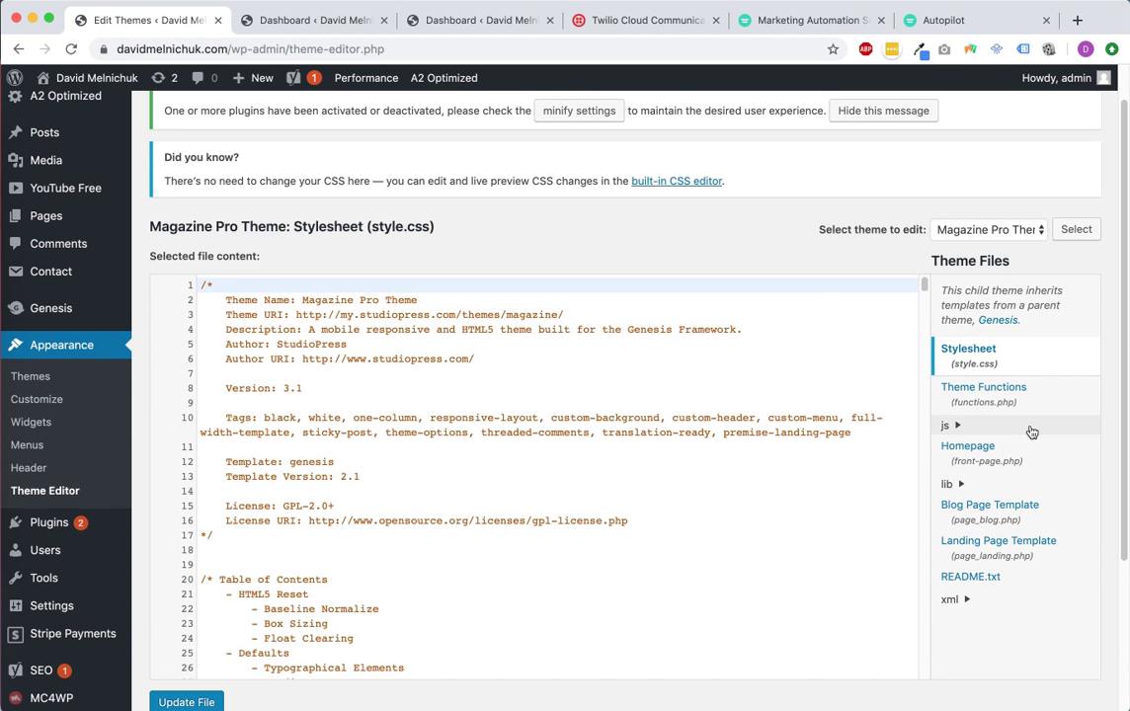
{"action": "scroll", "coordinate": [1032, 431], "scroll_direction": "down", "scroll_amount": 1}
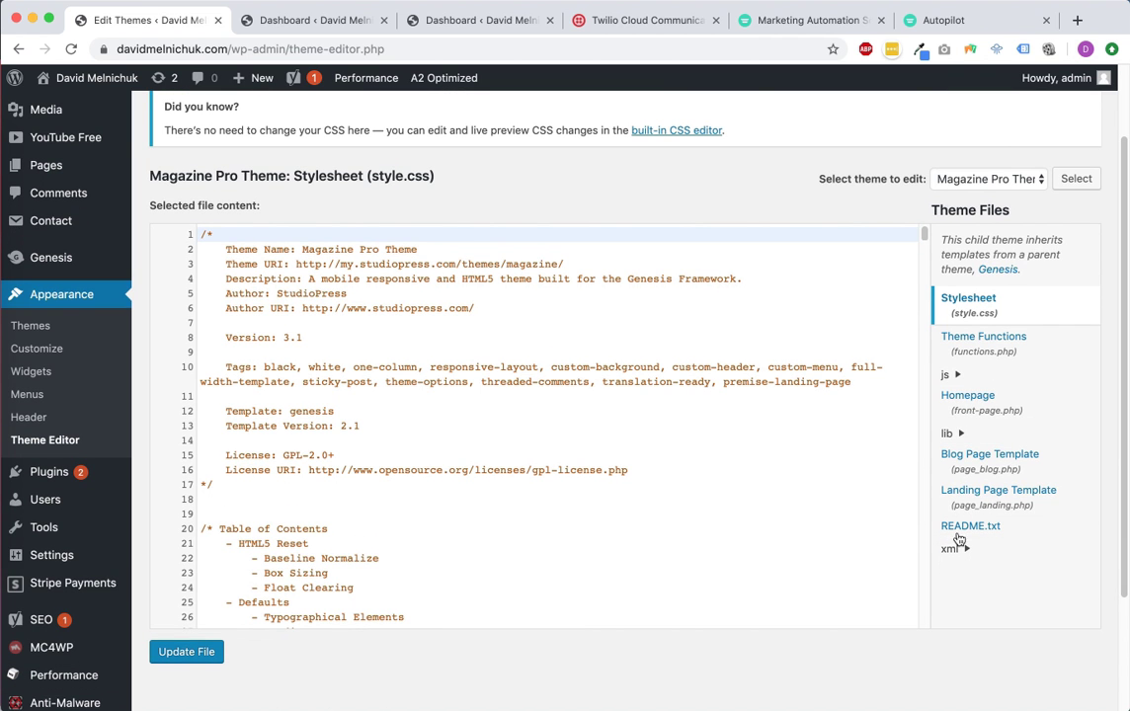
{"action": "scroll", "coordinate": [999, 323], "scroll_direction": "down", "scroll_amount": 1}
{"action": "scroll", "coordinate": [999, 323], "scroll_direction": "down", "scroll_amount": 1}
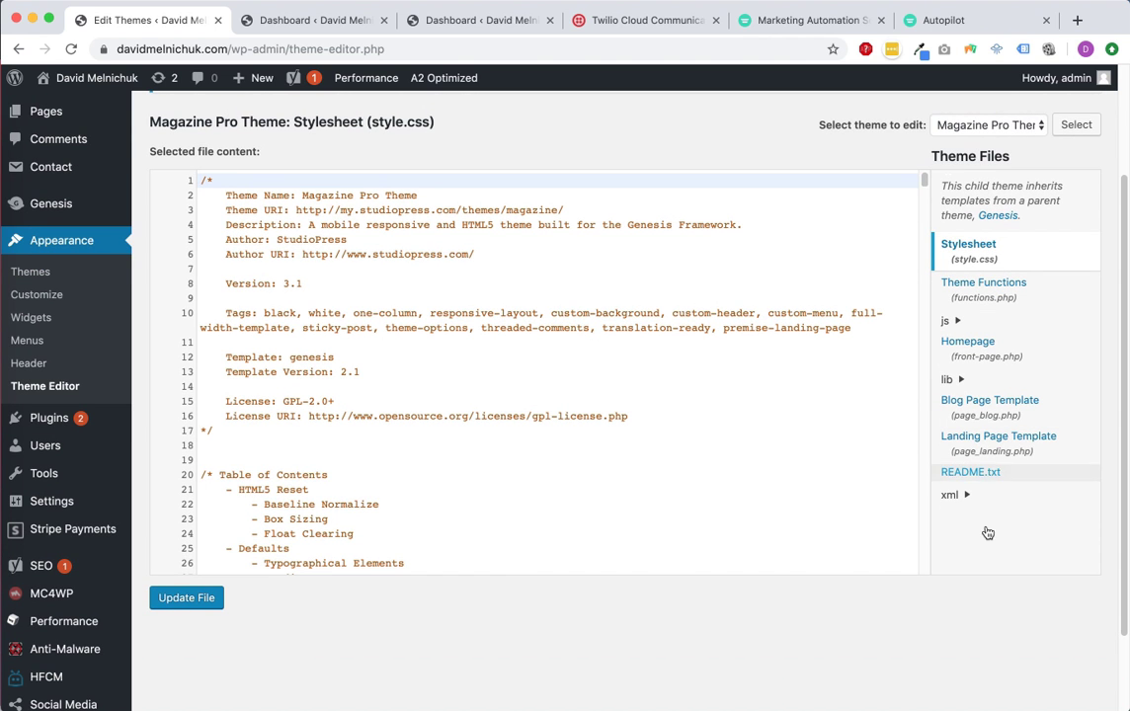
{"action": "left_click", "coordinate": [1020, 126]}
{"action": "left_click", "coordinate": [953, 109]}
{"action": "left_click", "coordinate": [1076, 127]}
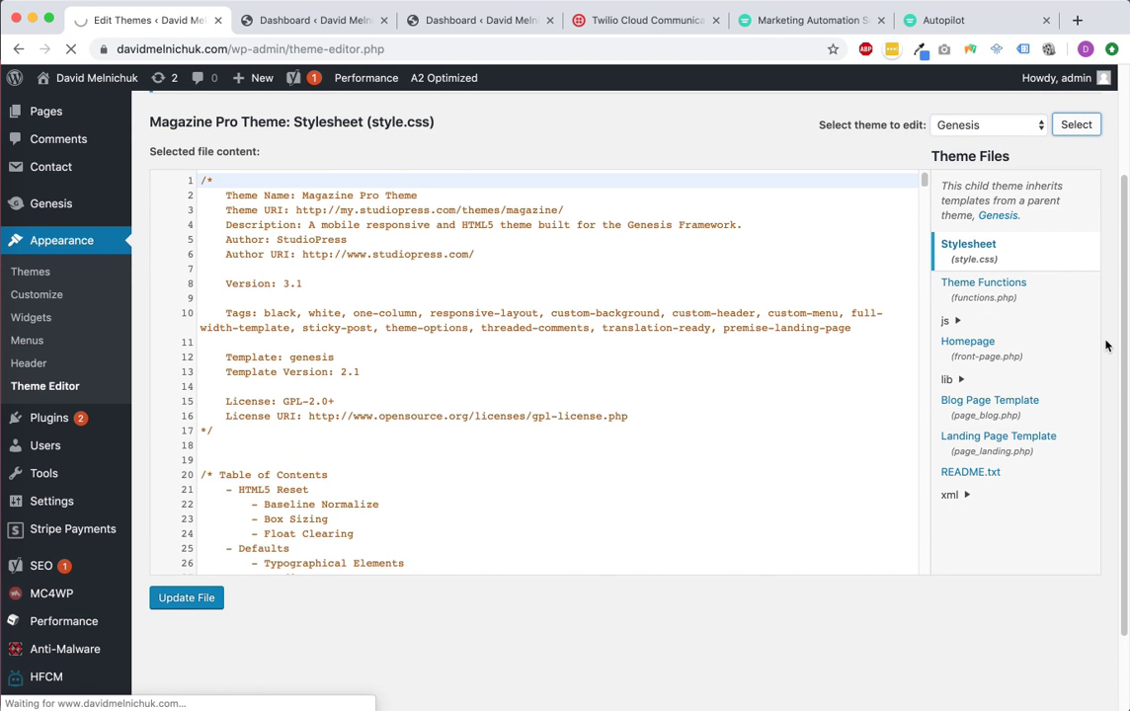
Review Genesis header.php, keep Genesis selected, and open the Main Index Template (index.php).
{"action": "scroll", "coordinate": [1026, 424], "scroll_direction": "down", "scroll_amount": 5}
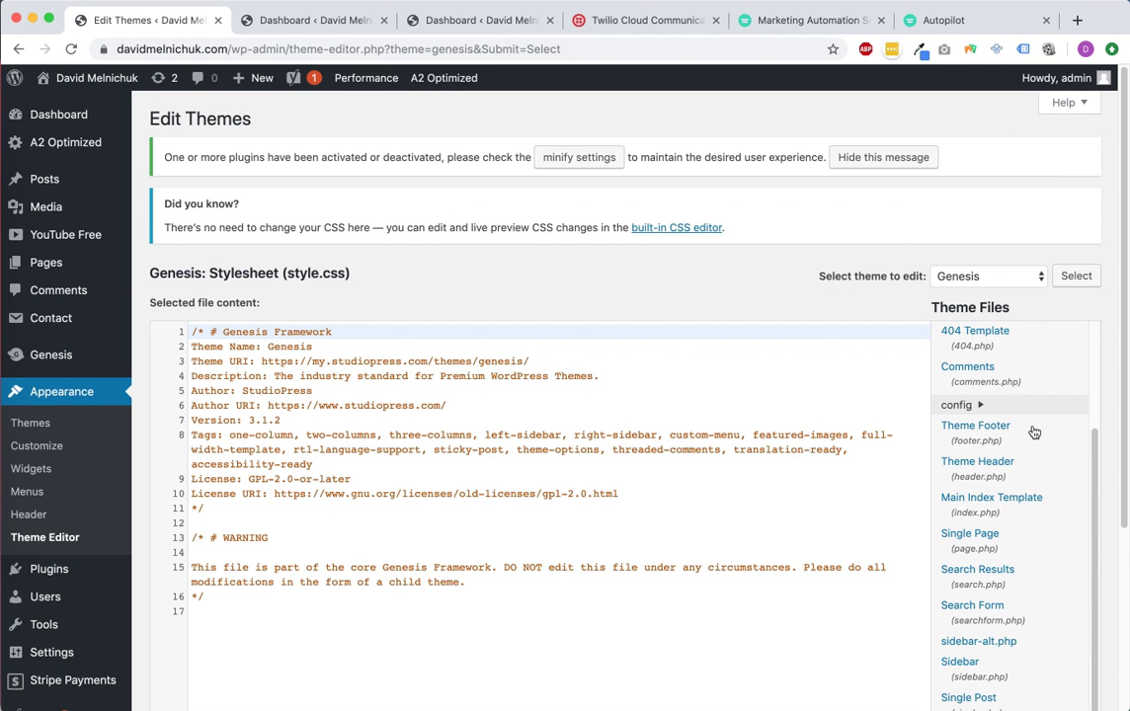
{"action": "left_click", "coordinate": [973, 474]}
{"action": "scroll", "coordinate": [484, 478], "scroll_direction": "down", "scroll_amount": 10}
{"action": "scroll", "coordinate": [484, 478], "scroll_direction": "down", "scroll_amount": 3}
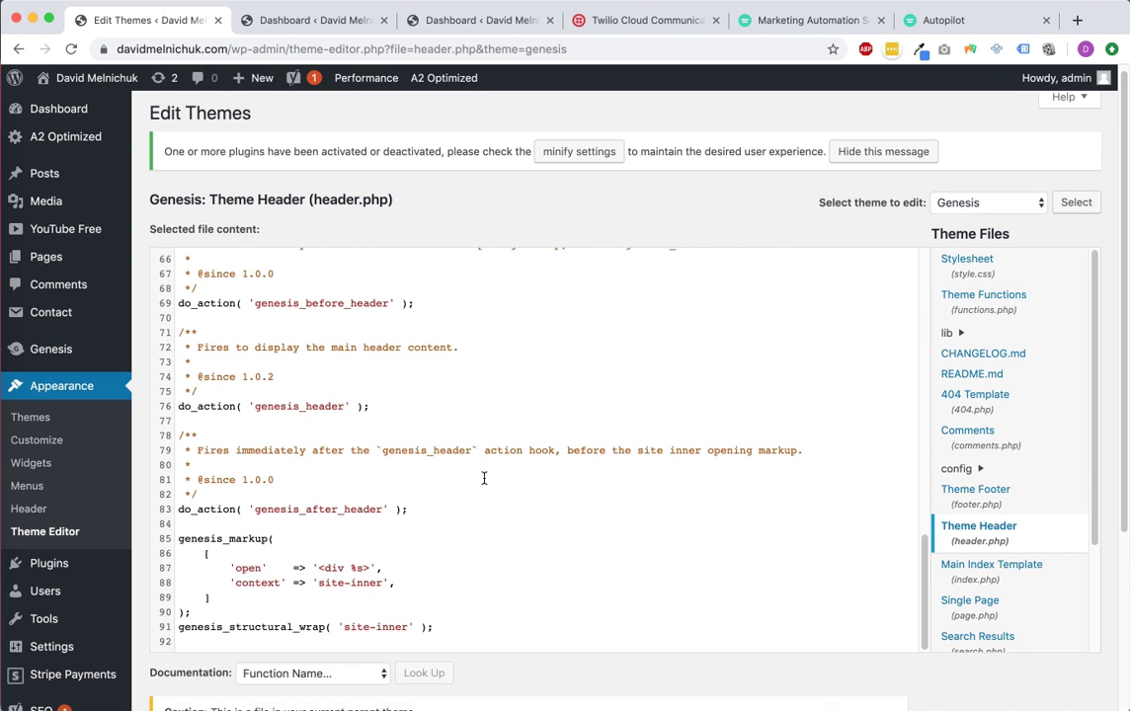
{"action": "scroll", "coordinate": [494, 459], "scroll_direction": "up", "scroll_amount": 15}
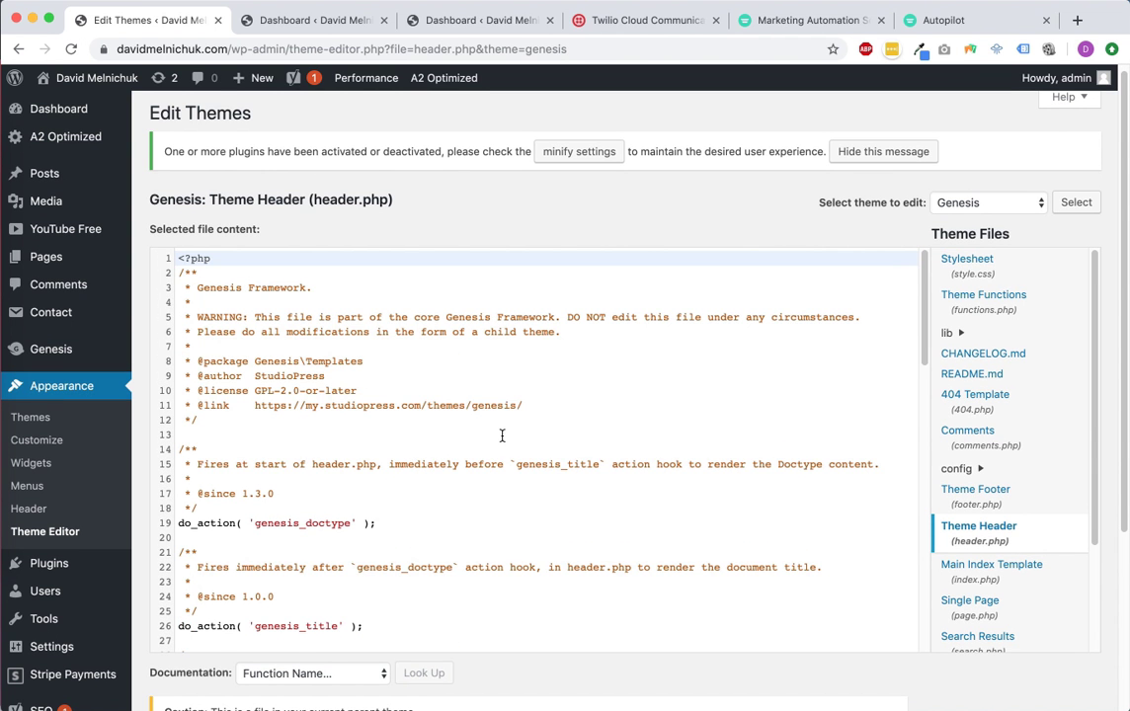
{"action": "scroll", "coordinate": [502, 435], "scroll_direction": "down", "scroll_amount": 15}
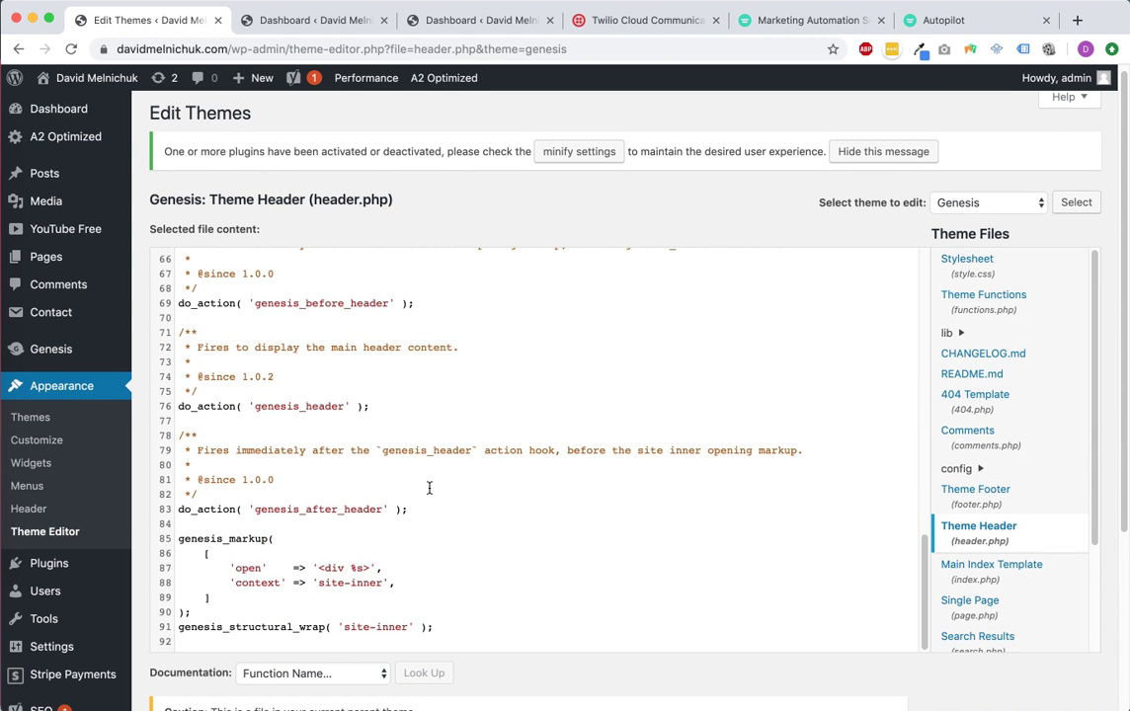
{"action": "scroll", "coordinate": [685, 588], "scroll_direction": "down", "scroll_amount": 2}
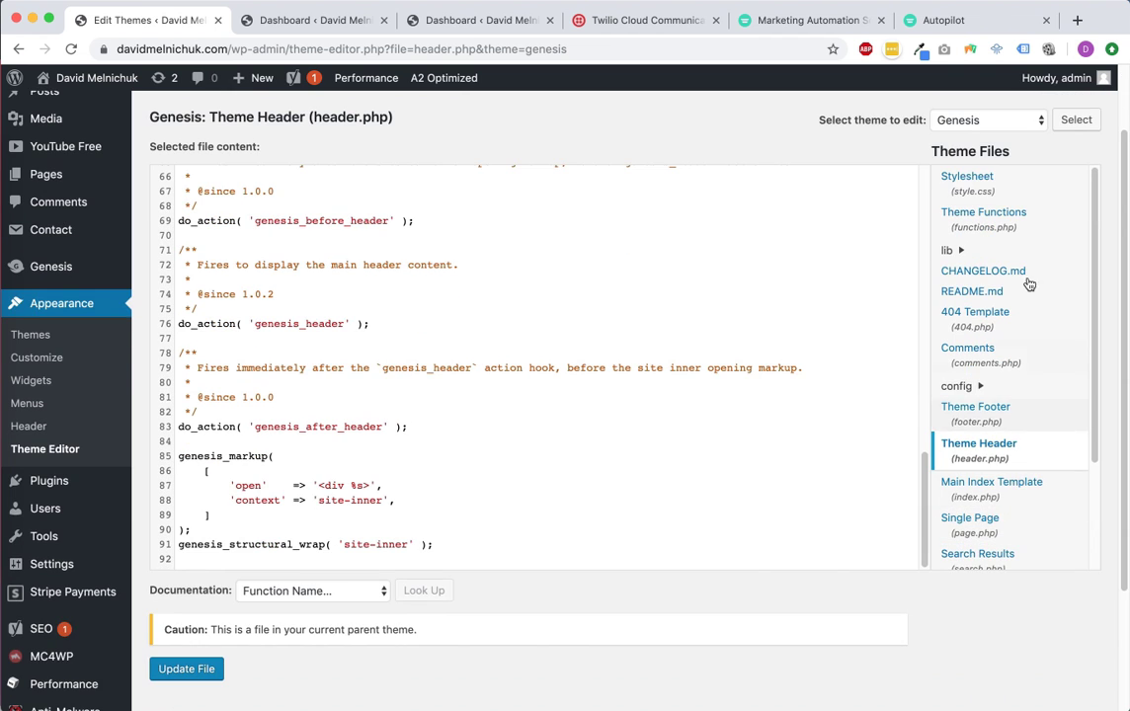
{"action": "scroll", "coordinate": [1002, 189], "scroll_direction": "up", "scroll_amount": 2}
{"action": "left_click", "coordinate": [995, 197]}
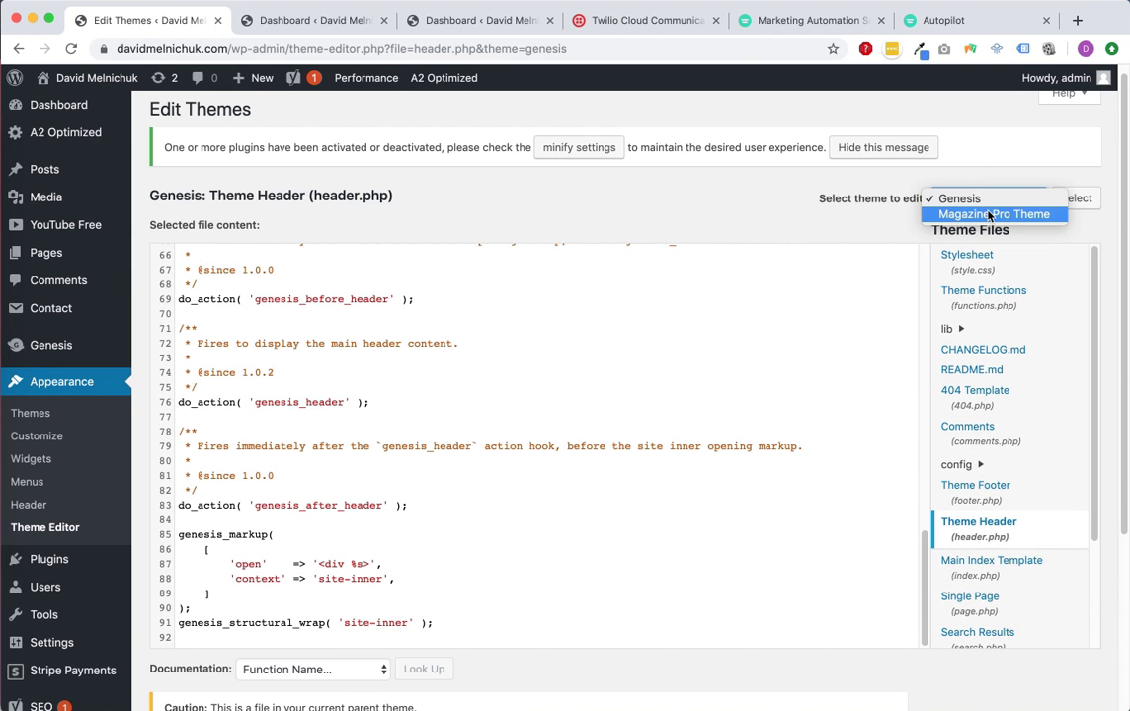
{"action": "left_click", "coordinate": [1016, 561]}
{"action": "left_click", "coordinate": [1010, 566]}
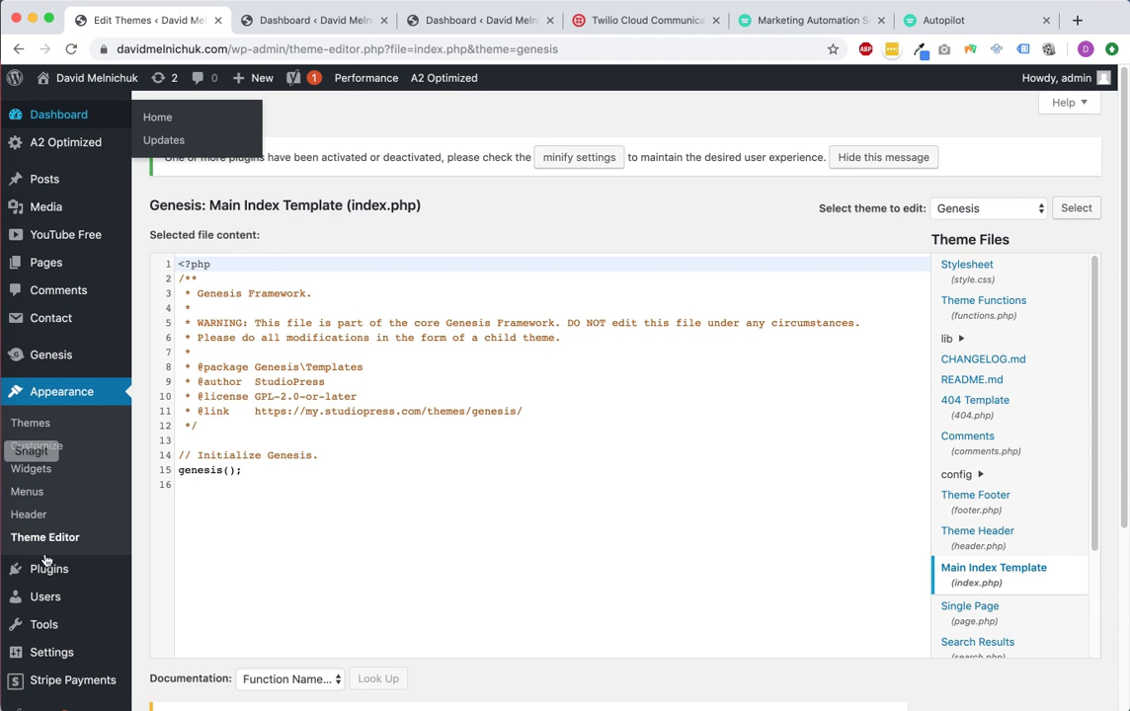
Go to the installed Plugins list and open Header Footer Code Manager's Settings, showing no snippets.
{"action": "scroll", "coordinate": [74, 607], "scroll_direction": "down", "scroll_amount": 2}
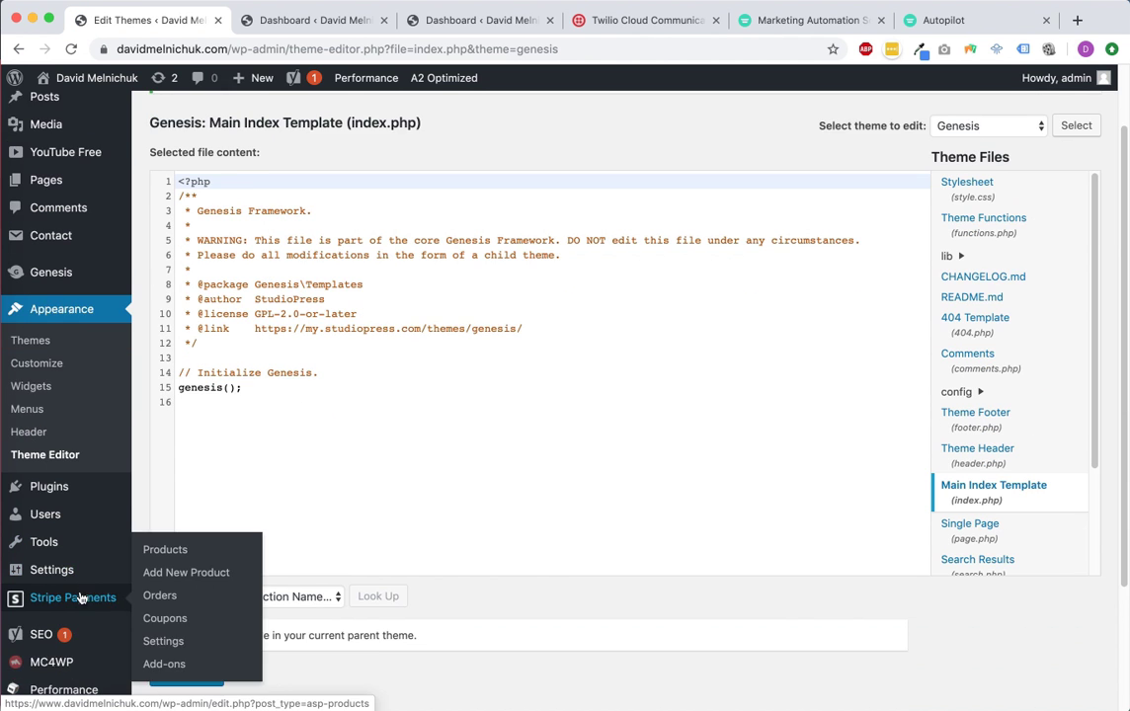
{"action": "scroll", "coordinate": [81, 598], "scroll_direction": "down", "scroll_amount": 1}
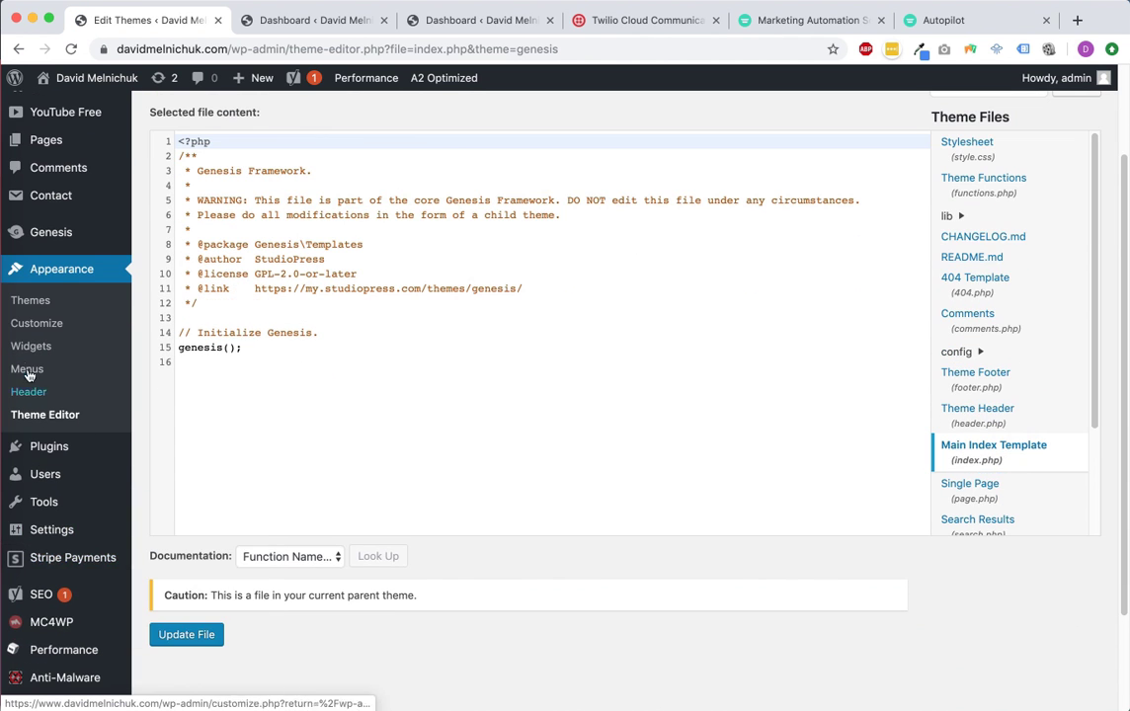
{"action": "scroll", "coordinate": [65, 425], "scroll_direction": "down", "scroll_amount": 3}
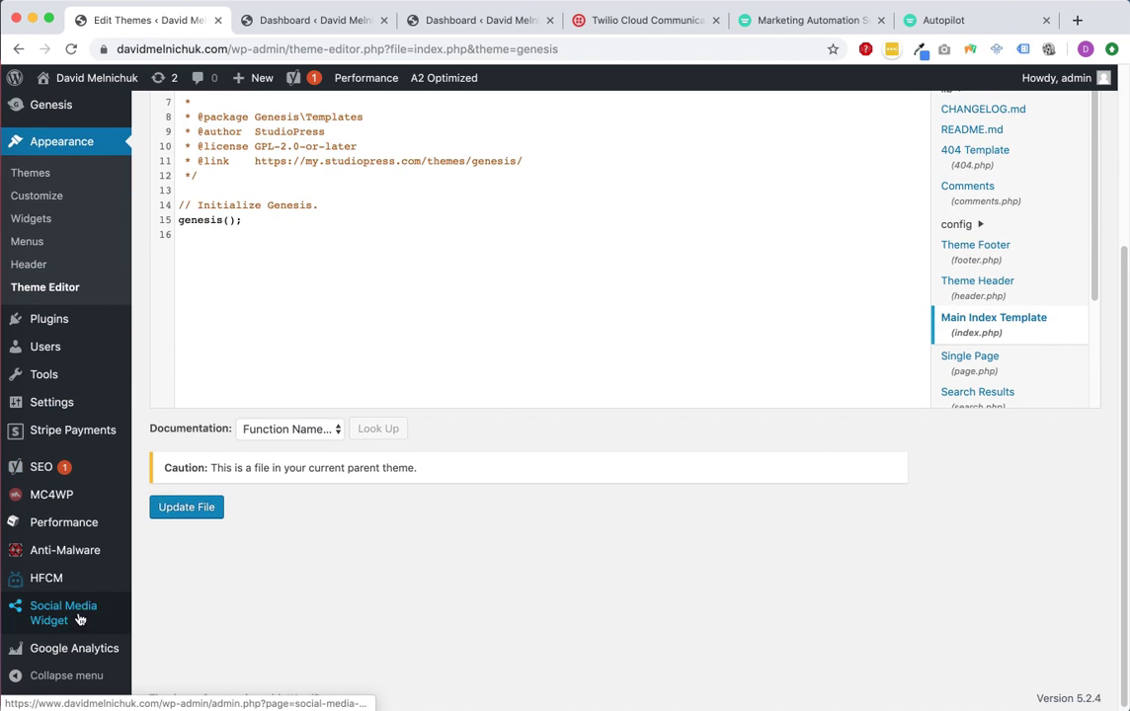
{"action": "scroll", "coordinate": [83, 620], "scroll_direction": "up", "scroll_amount": 6}
{"action": "mouse_move", "coordinate": [83, 347]}
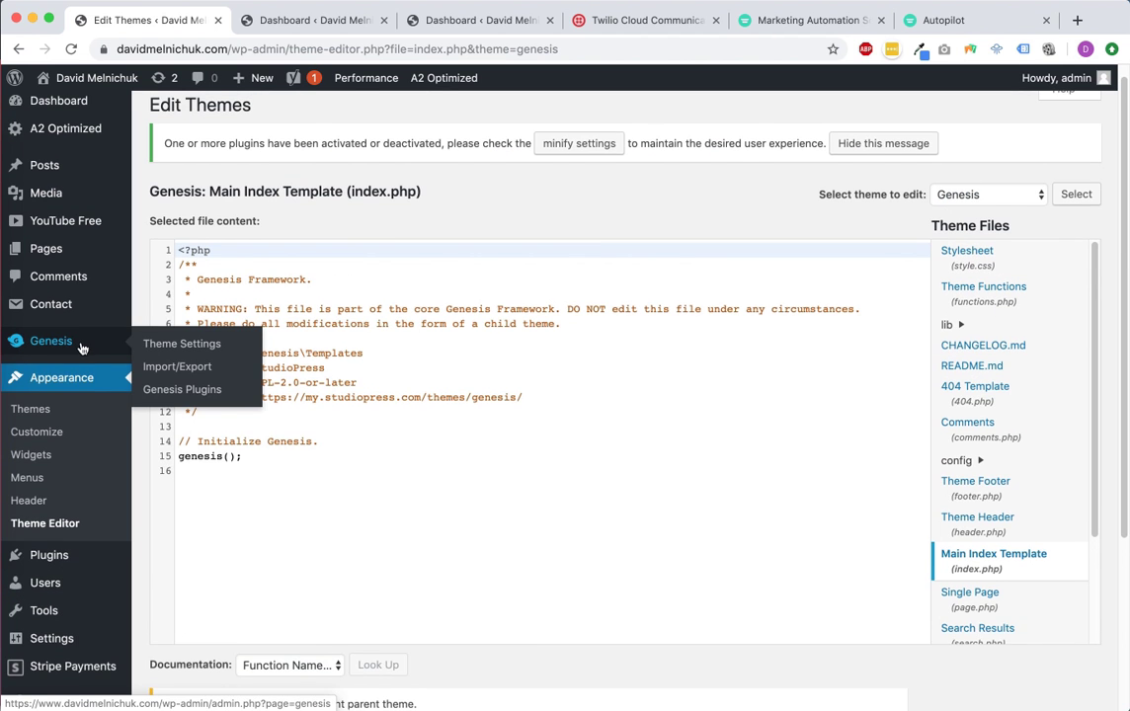
{"action": "scroll", "coordinate": [82, 347], "scroll_direction": "up", "scroll_amount": 1}
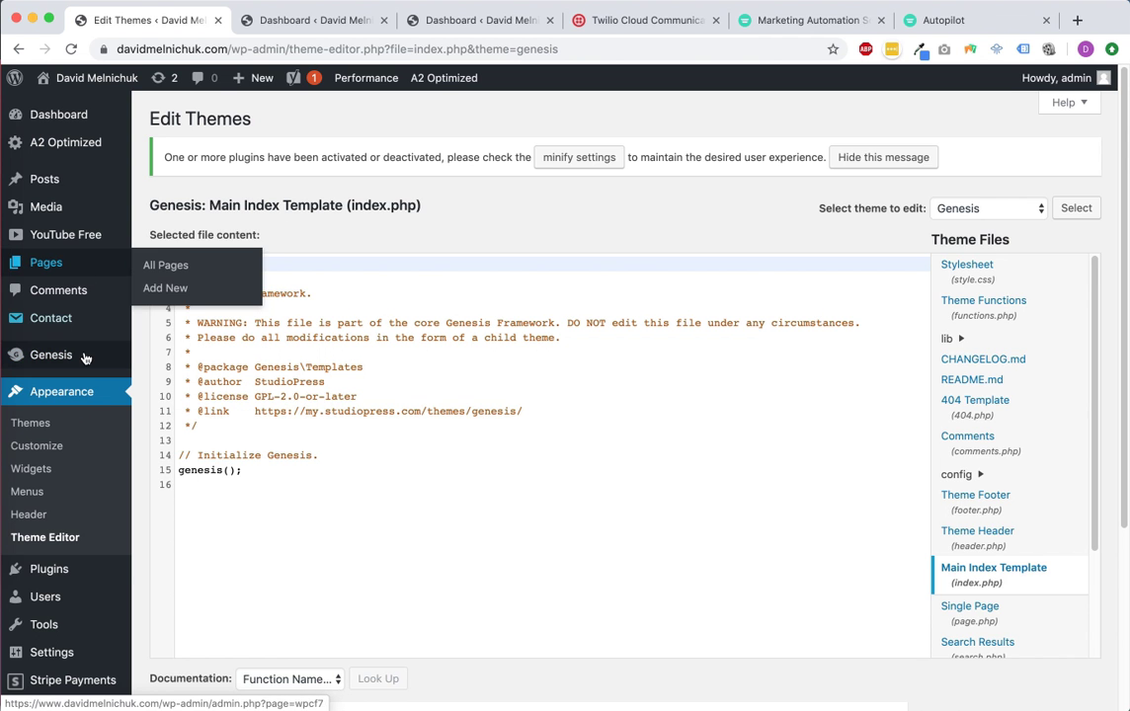
{"action": "scroll", "coordinate": [77, 337], "scroll_direction": "down", "scroll_amount": 3}
{"action": "mouse_move", "coordinate": [102, 427]}
{"action": "scroll", "coordinate": [102, 427], "scroll_direction": "down", "scroll_amount": 1}
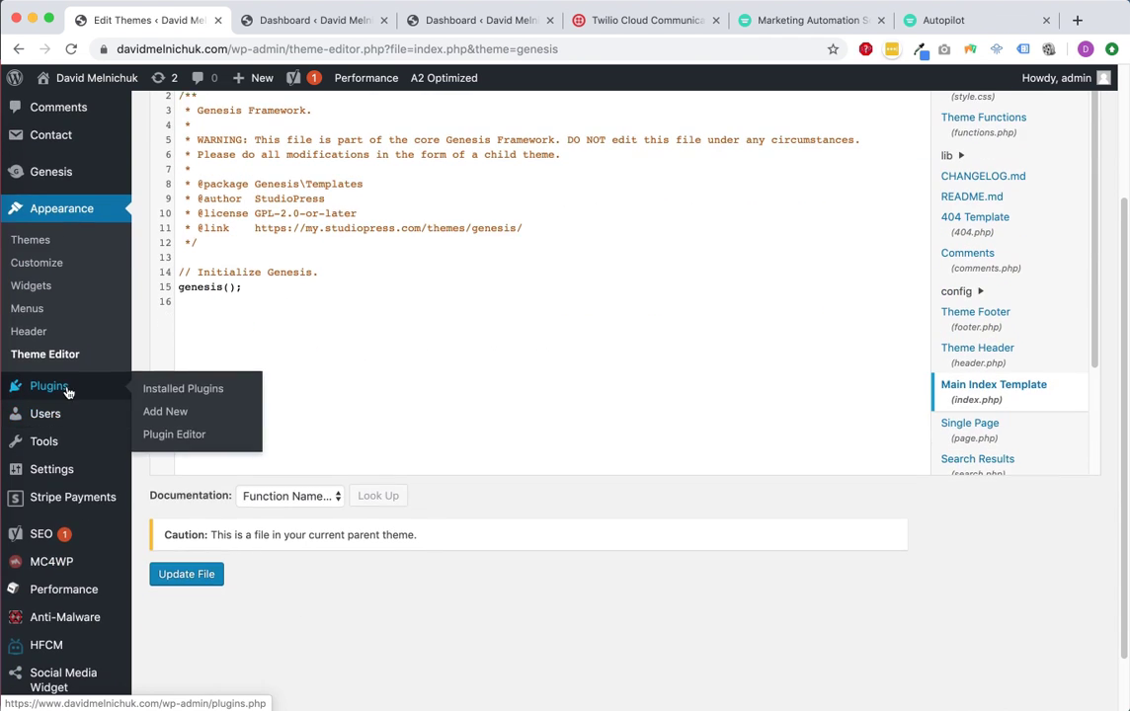
{"action": "left_click", "coordinate": [49, 386]}
{"action": "scroll", "coordinate": [415, 505], "scroll_direction": "down", "scroll_amount": 10}
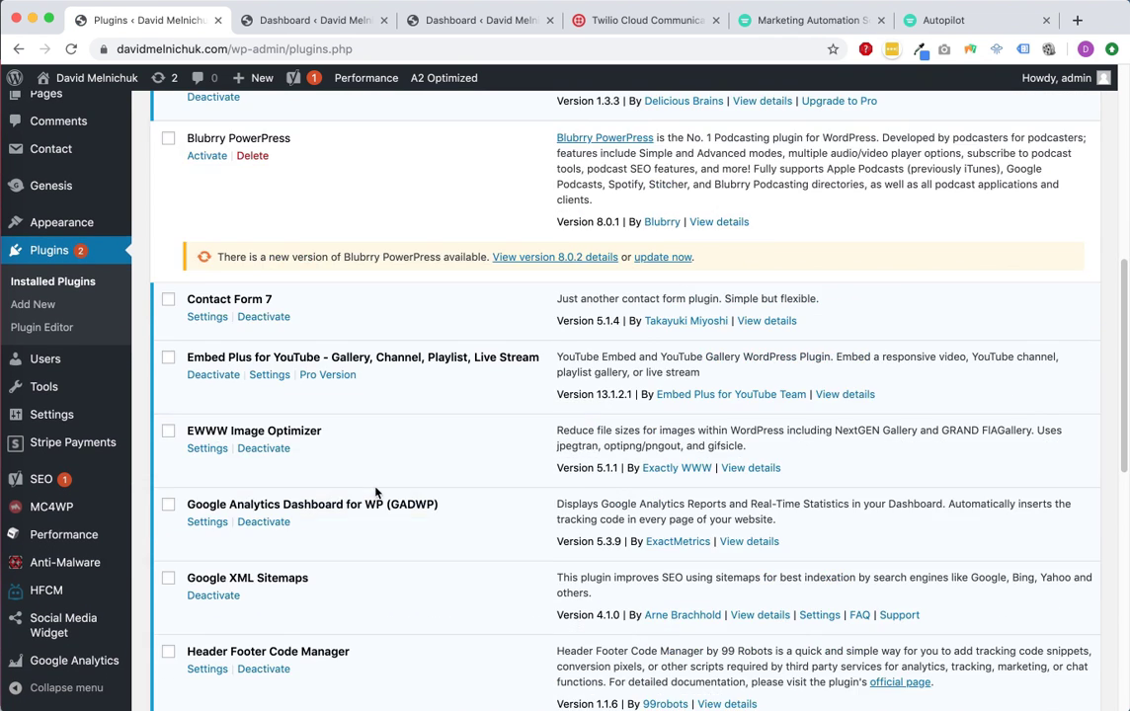
{"action": "left_click", "coordinate": [208, 519]}
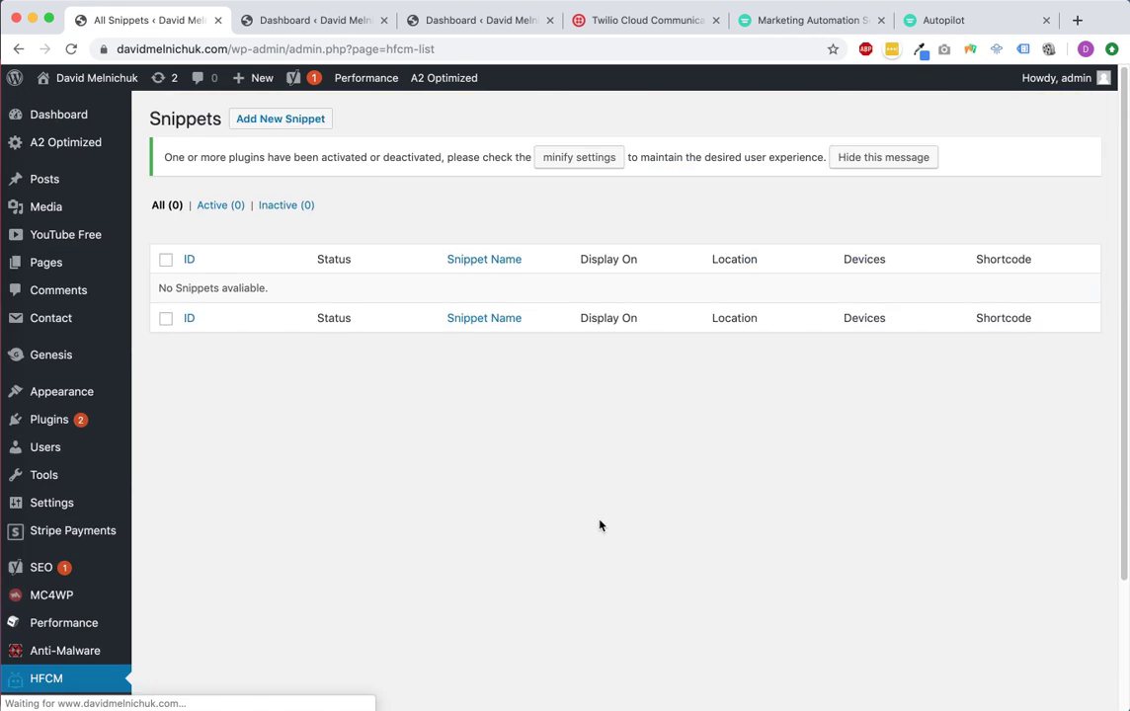
Start a new HFCM snippet, leaving the empty Add New Snippet form open.
{"action": "left_click", "coordinate": [295, 121]}
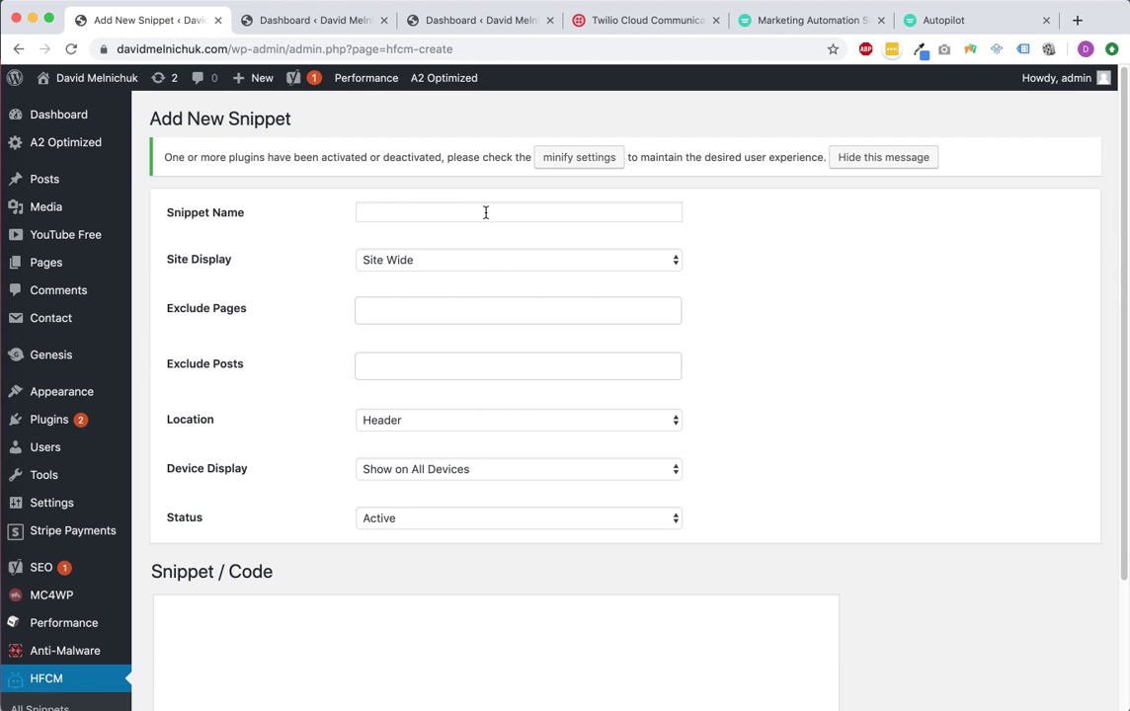
{"action": "right_click", "coordinate": [416, 457]}
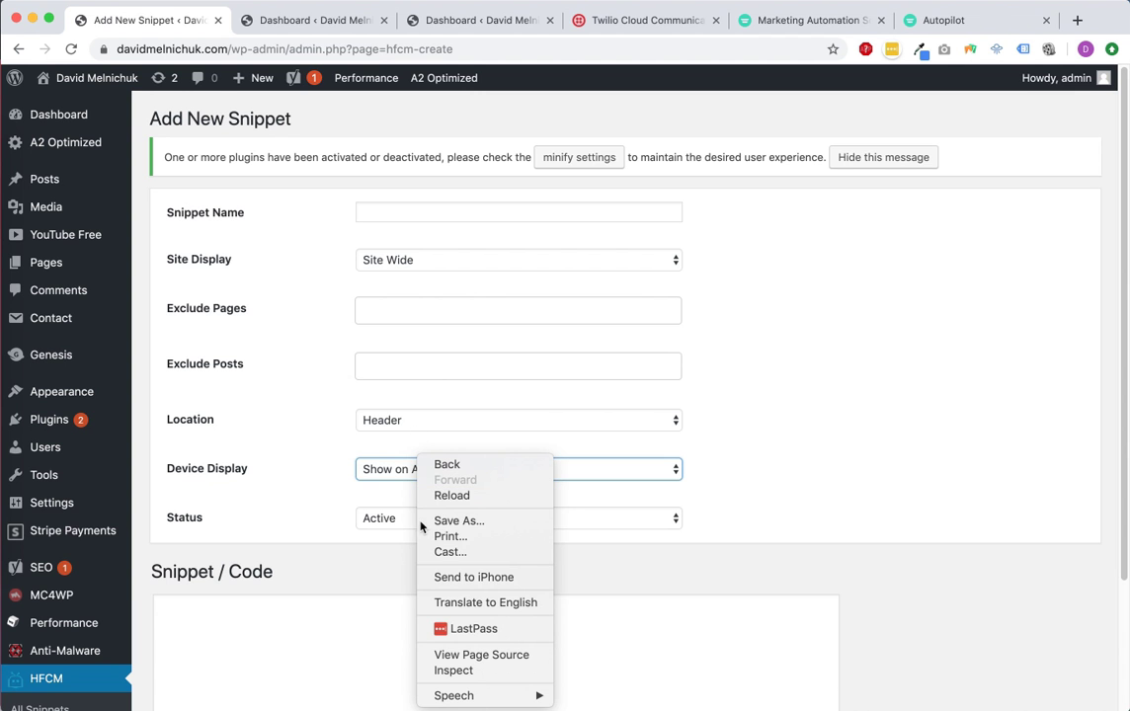
{"action": "left_click", "coordinate": [332, 583]}
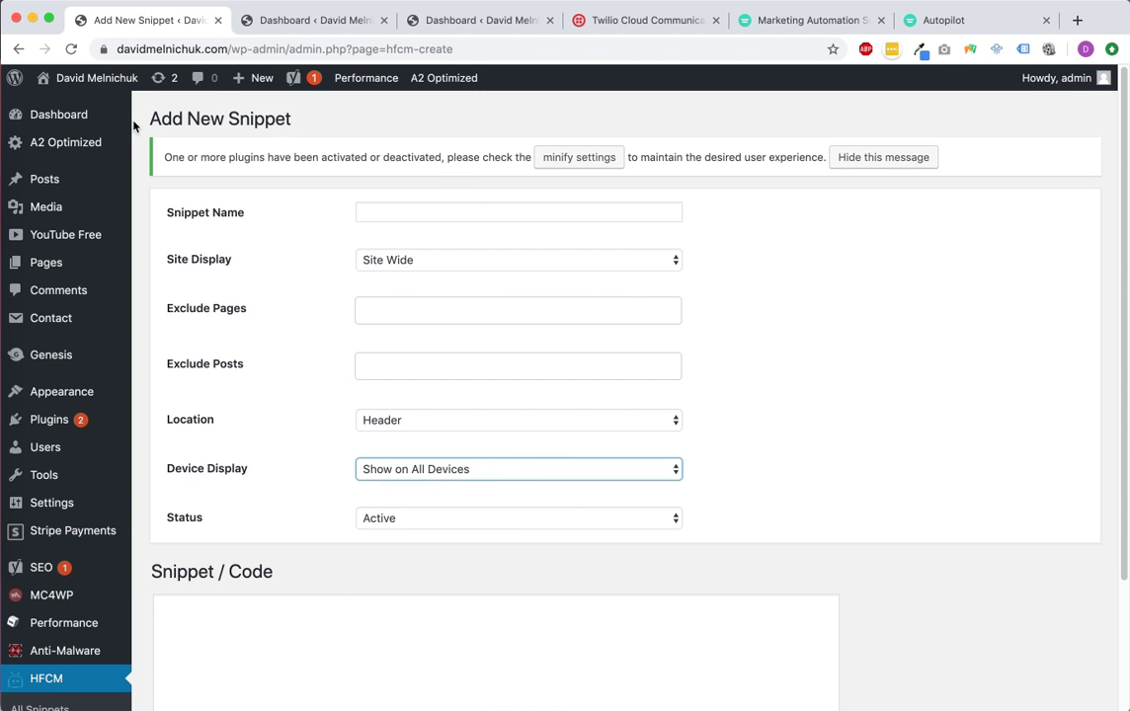
Visit the live homepage and search its page source for 'autopilot' to confirm the tracking script.
{"action": "mouse_move", "coordinate": [96, 78]}
{"action": "left_click", "coordinate": [98, 107]}
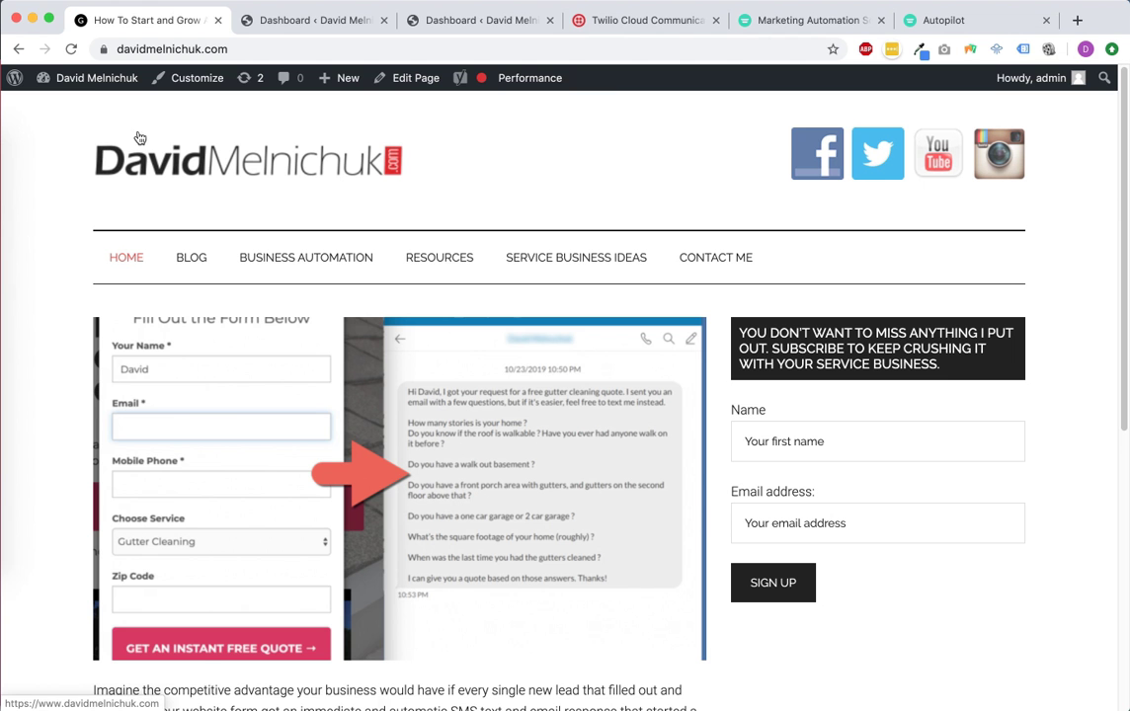
{"action": "right_click", "coordinate": [516, 176]}
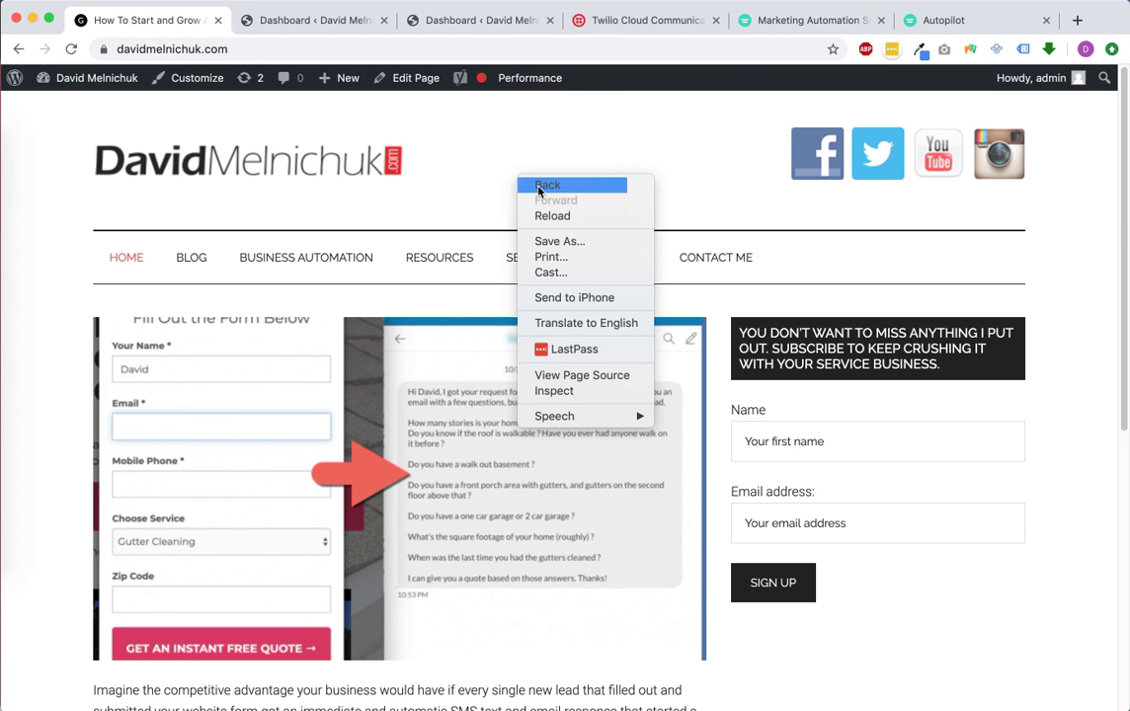
{"action": "left_click", "coordinate": [582, 375]}
{"action": "key", "text": "super+f"}
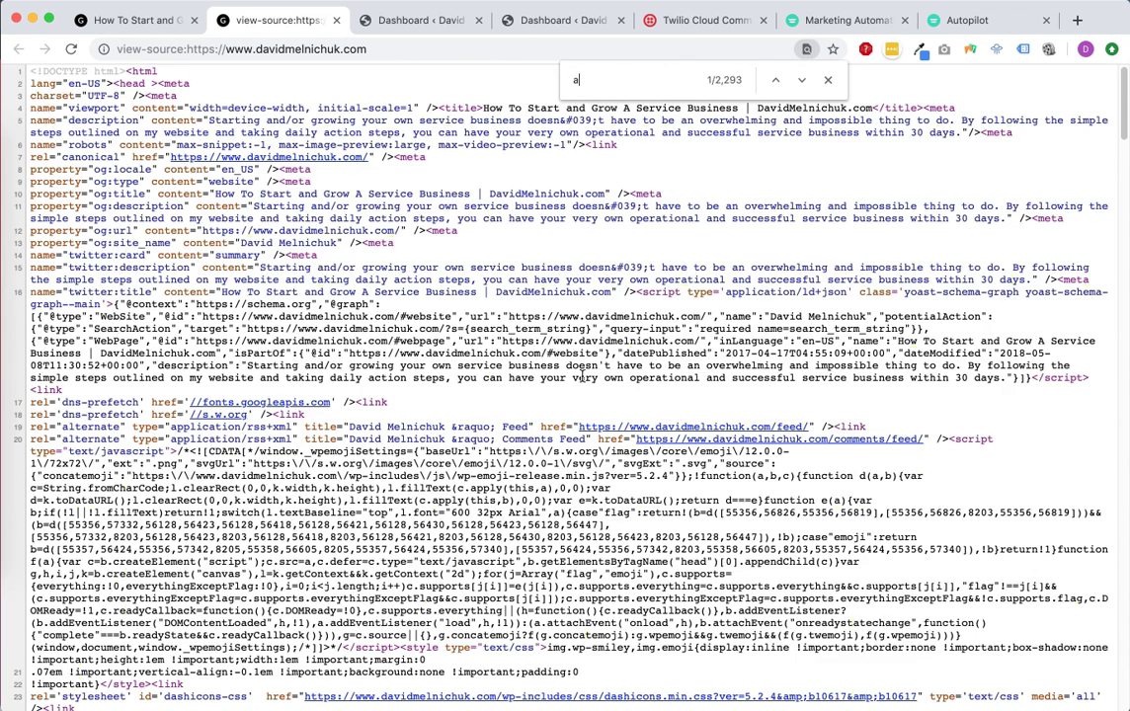
{"action": "type", "text": "autopilot"}
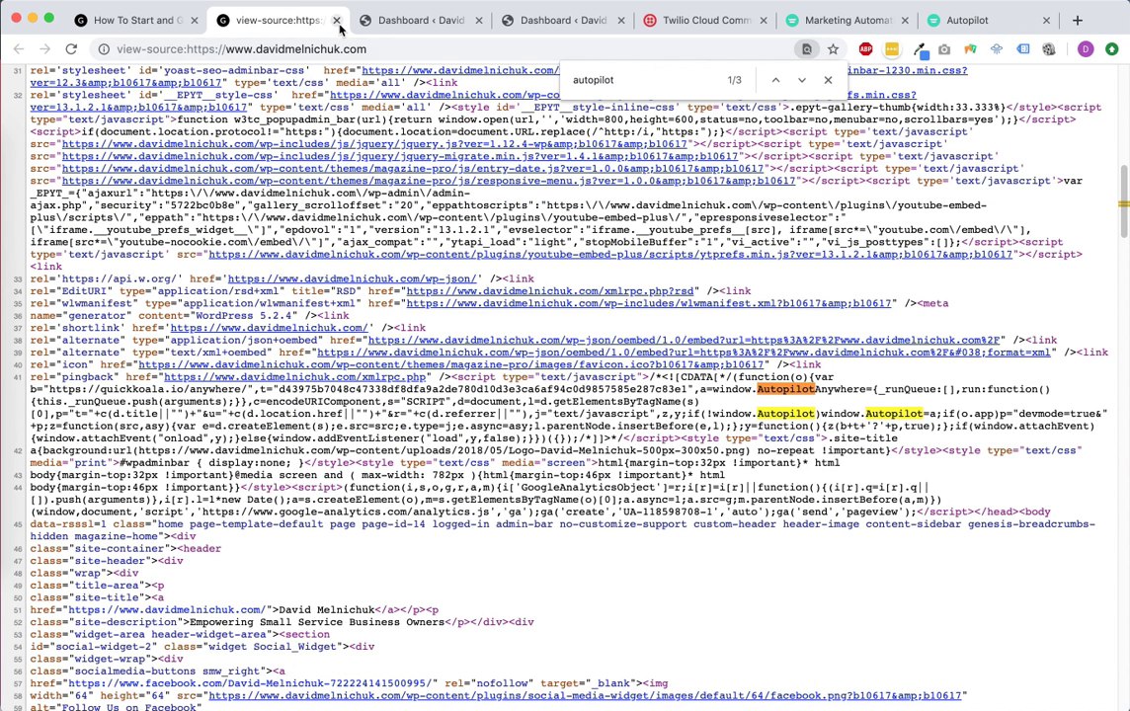
{"action": "left_click", "coordinate": [336, 21]}
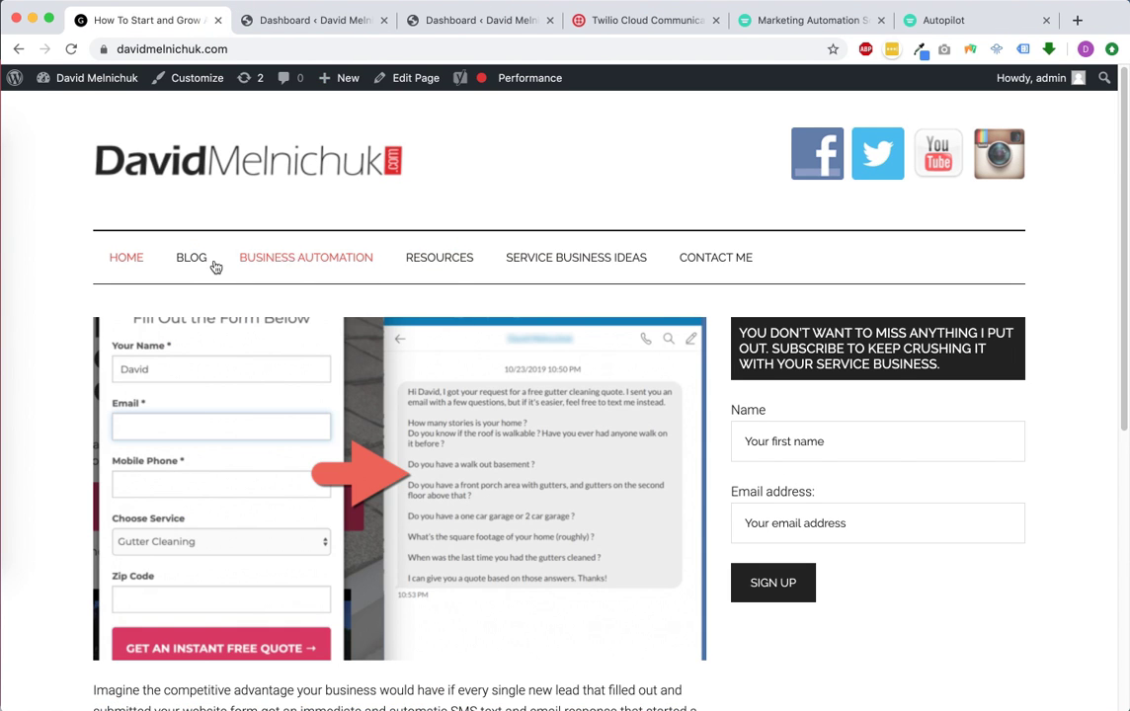
Visit the site's Blog and Contact Me pages to generate tracked visits.
{"action": "left_click", "coordinate": [194, 263]}
{"action": "left_click", "coordinate": [746, 257]}
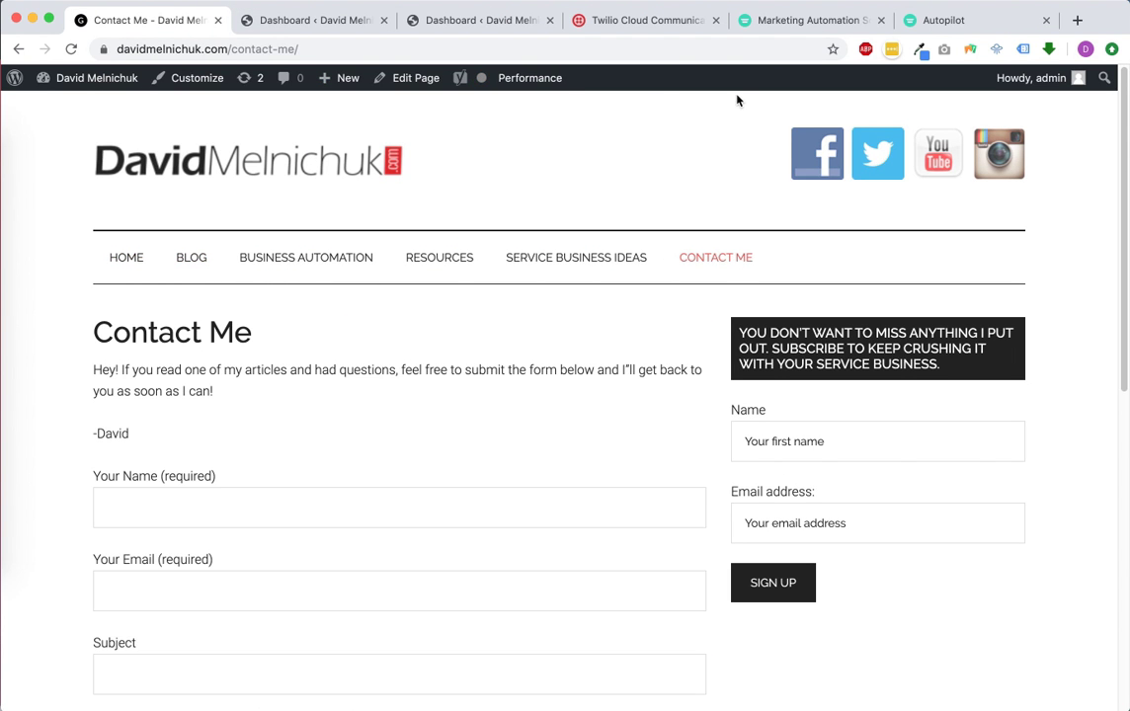
{"action": "left_click", "coordinate": [825, 20]}
Reload the Autopilot dashboard, review the three logged visits, and open the email domain setup video.
{"action": "left_click", "coordinate": [943, 21]}
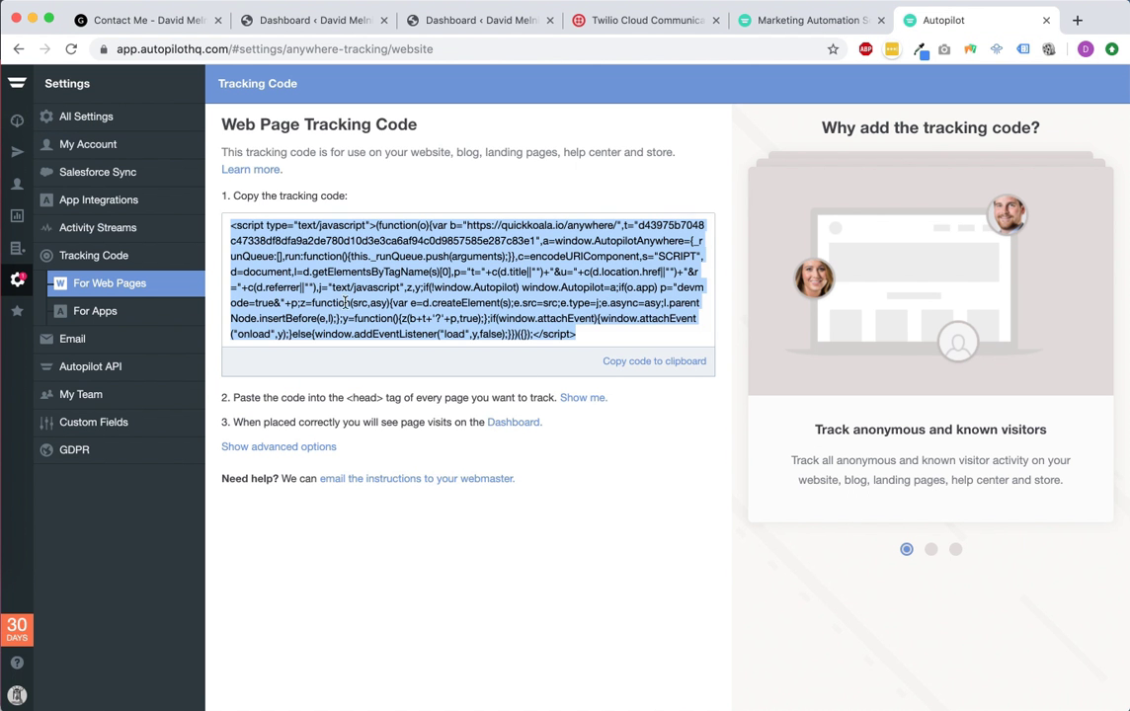
{"action": "left_click", "coordinate": [18, 122]}
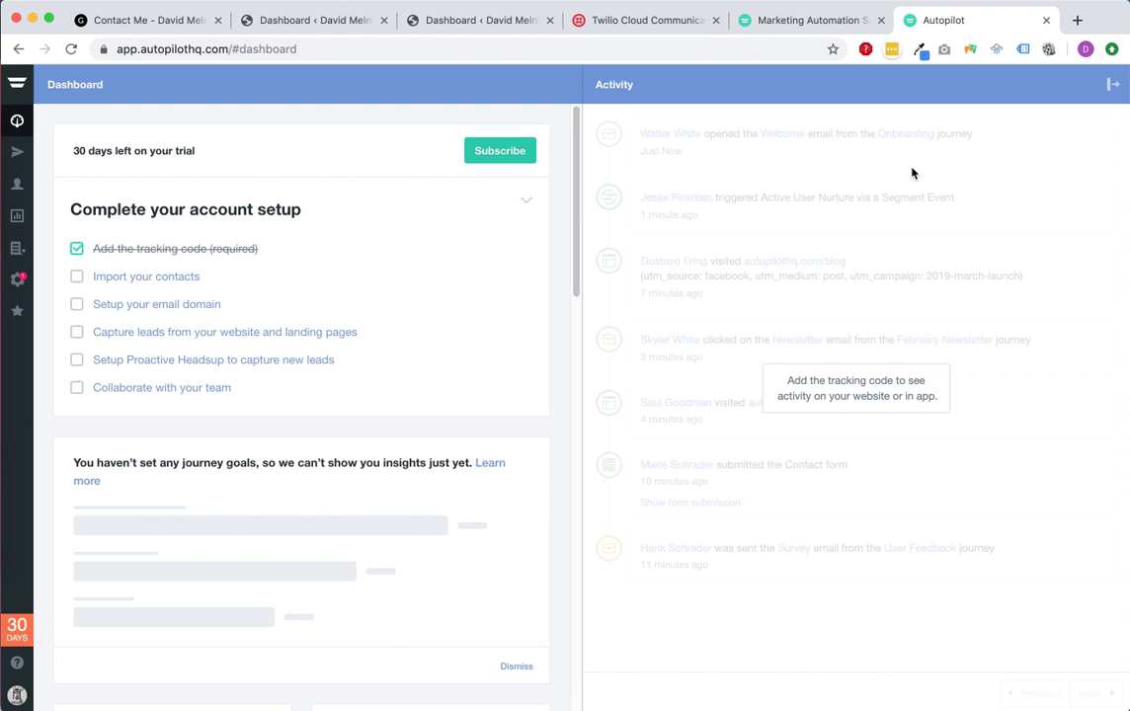
{"action": "key", "text": "super+r"}
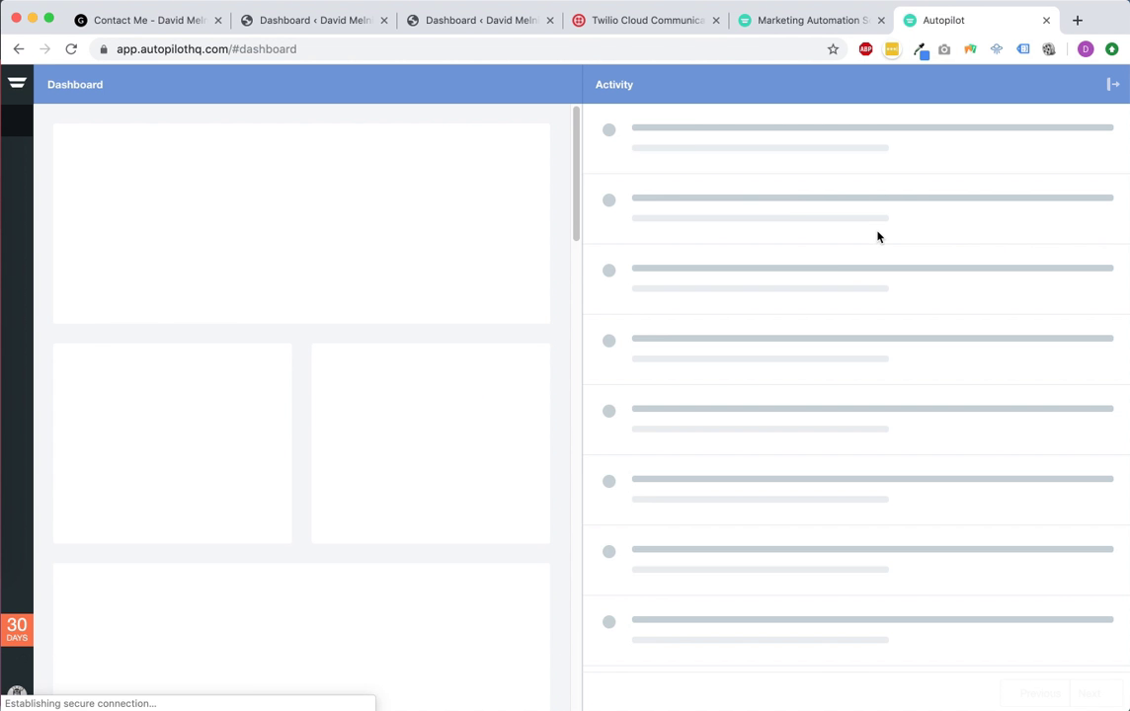
{"action": "left_click_drag", "start_coordinate": [638, 256], "coordinate": [929, 246]}
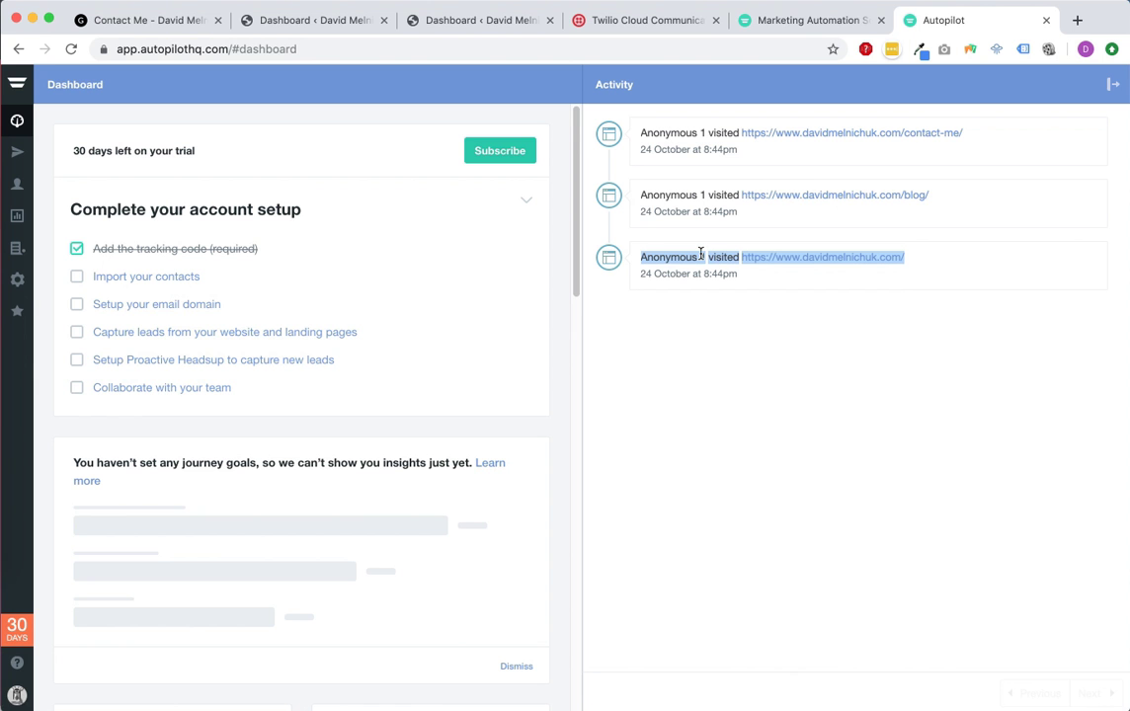
{"action": "left_click_drag", "start_coordinate": [970, 134], "coordinate": [792, 133]}
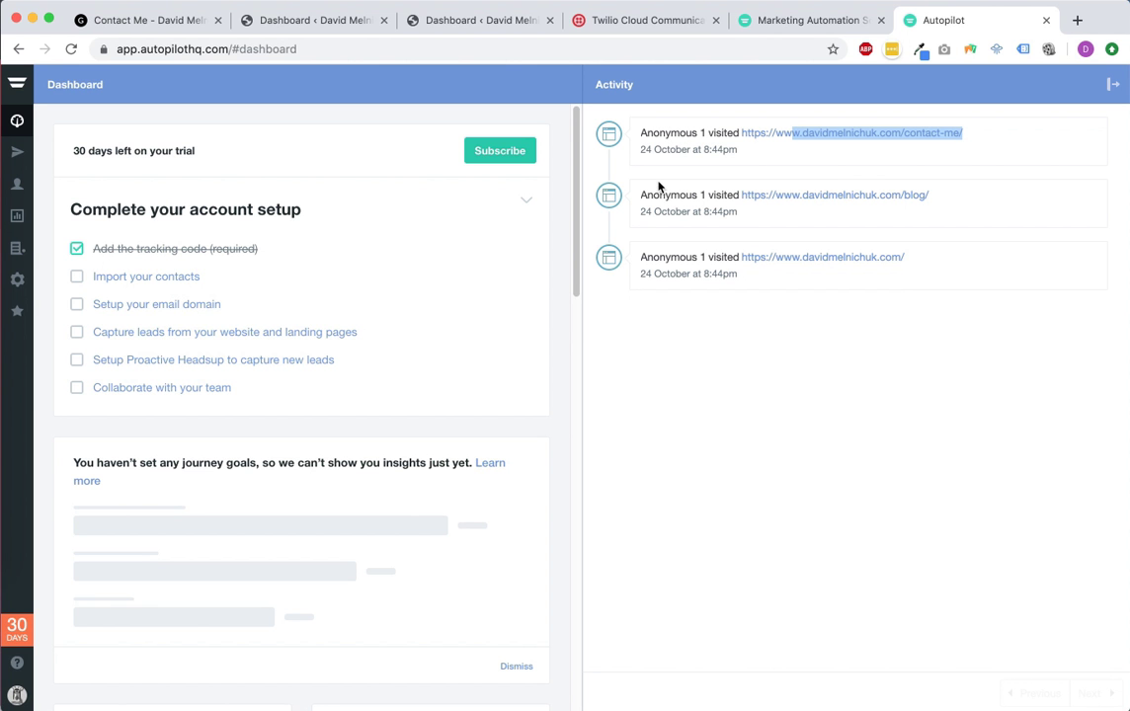
{"action": "left_click", "coordinate": [177, 306]}
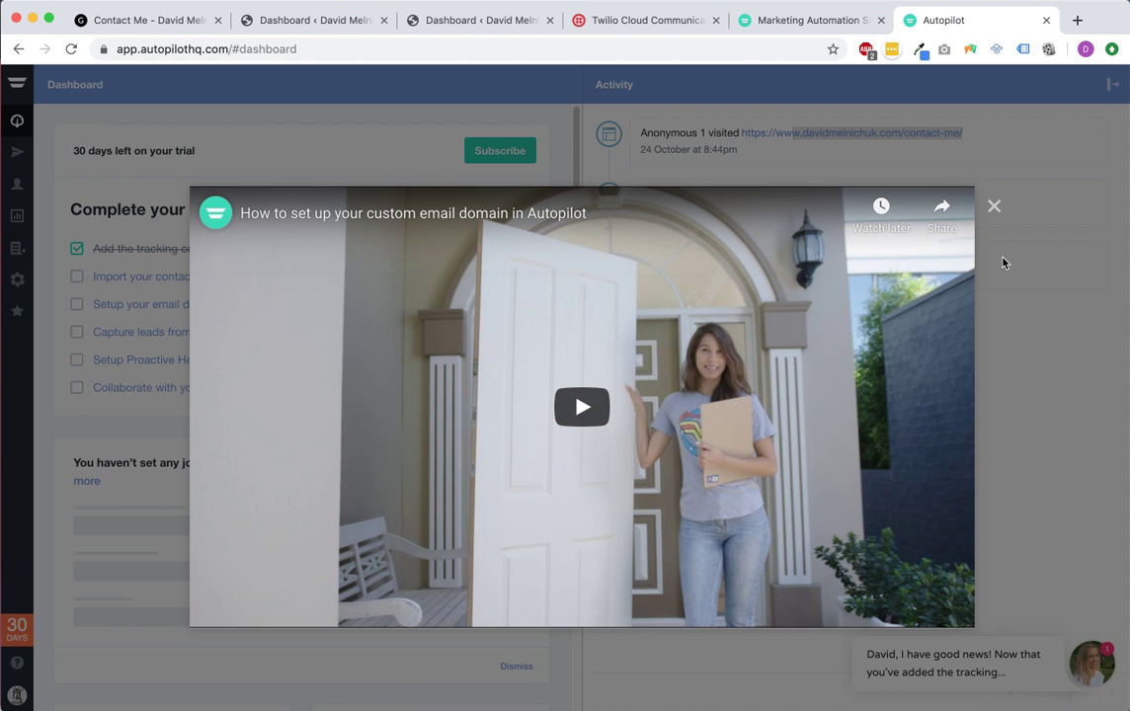
Open the Setup Custom Mail Domain form and enter davidmelnichuk.com as the domain.
{"action": "left_click", "coordinate": [993, 206]}
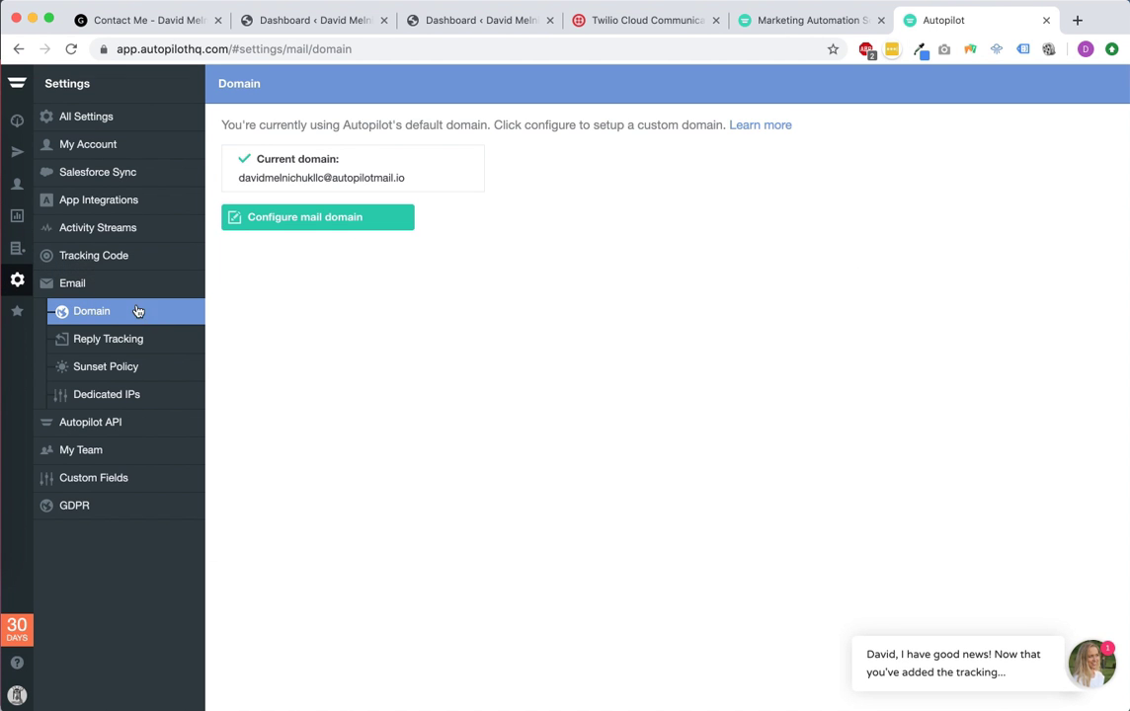
{"action": "left_click", "coordinate": [337, 226]}
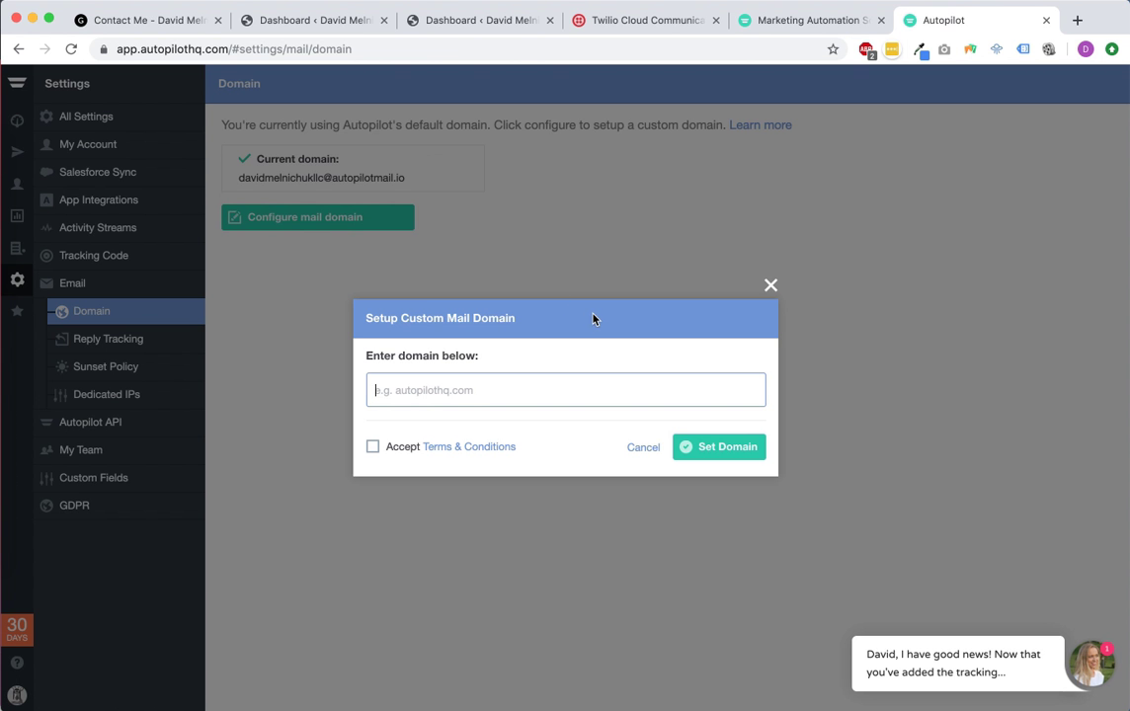
{"action": "type", "text": "davidmelnichuk.com"}
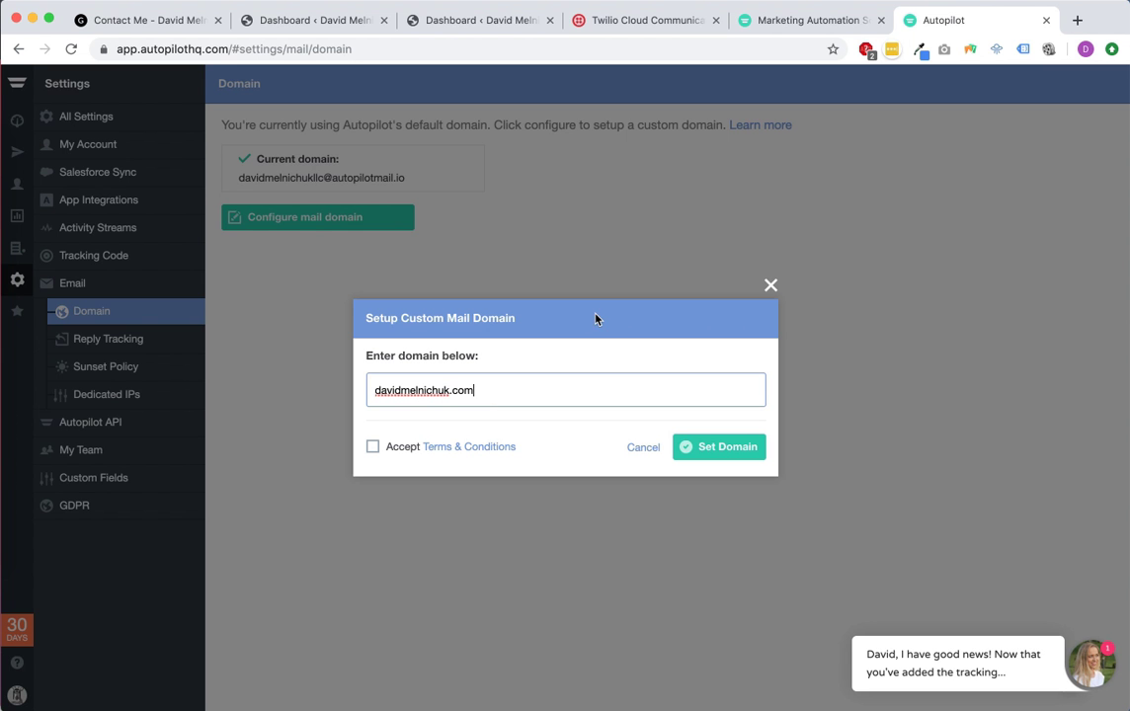
Accept the terms and set davidmelnichuk.com as the mail domain.
{"action": "left_click", "coordinate": [372, 446]}
{"action": "left_click", "coordinate": [703, 450]}
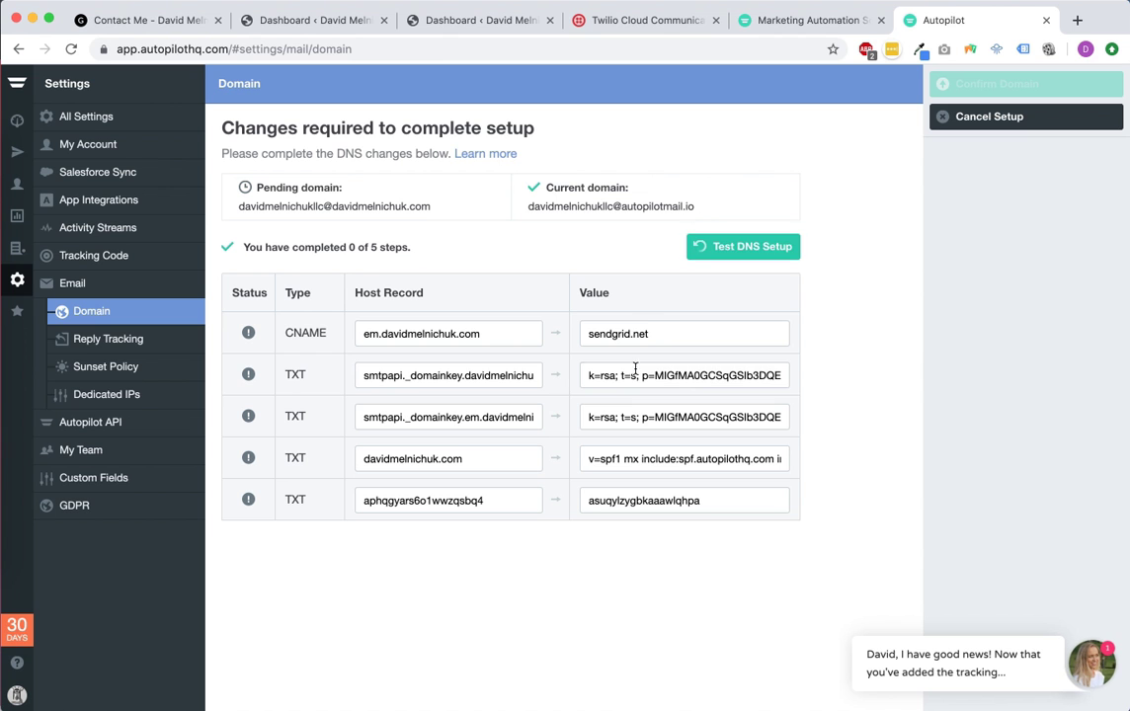
{"action": "left_click_drag", "start_coordinate": [656, 334], "coordinate": [569, 330]}
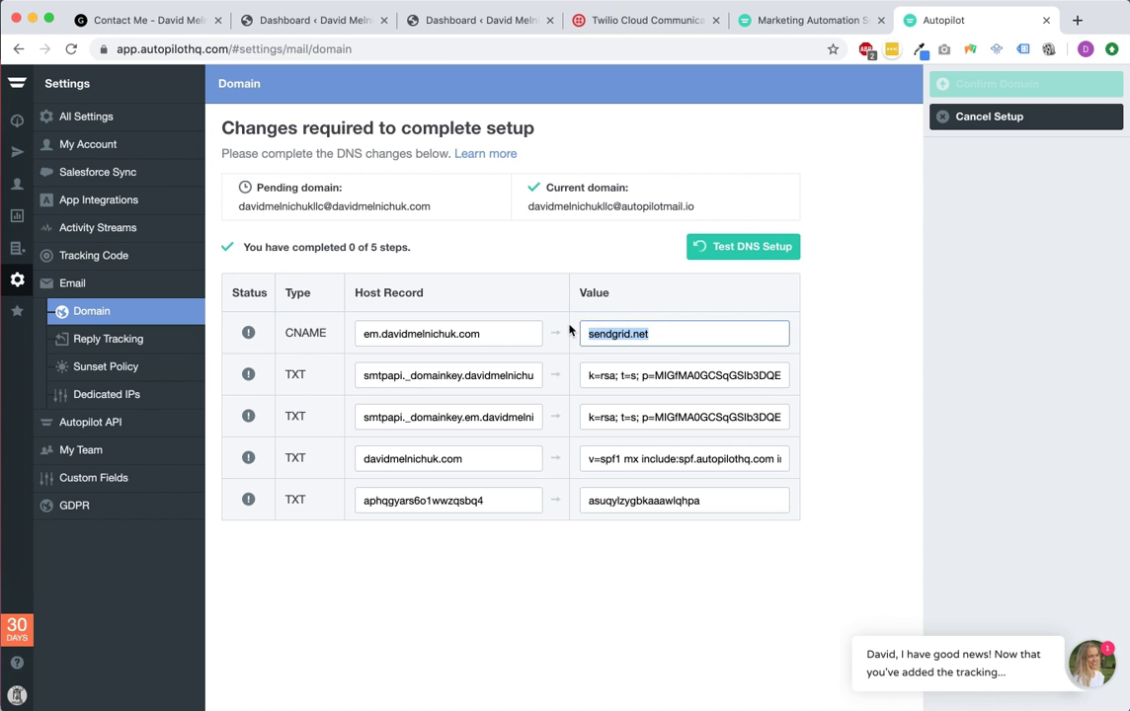
{"action": "left_click", "coordinate": [691, 379]}
{"action": "left_click", "coordinate": [681, 418]}
{"action": "left_click", "coordinate": [658, 460]}
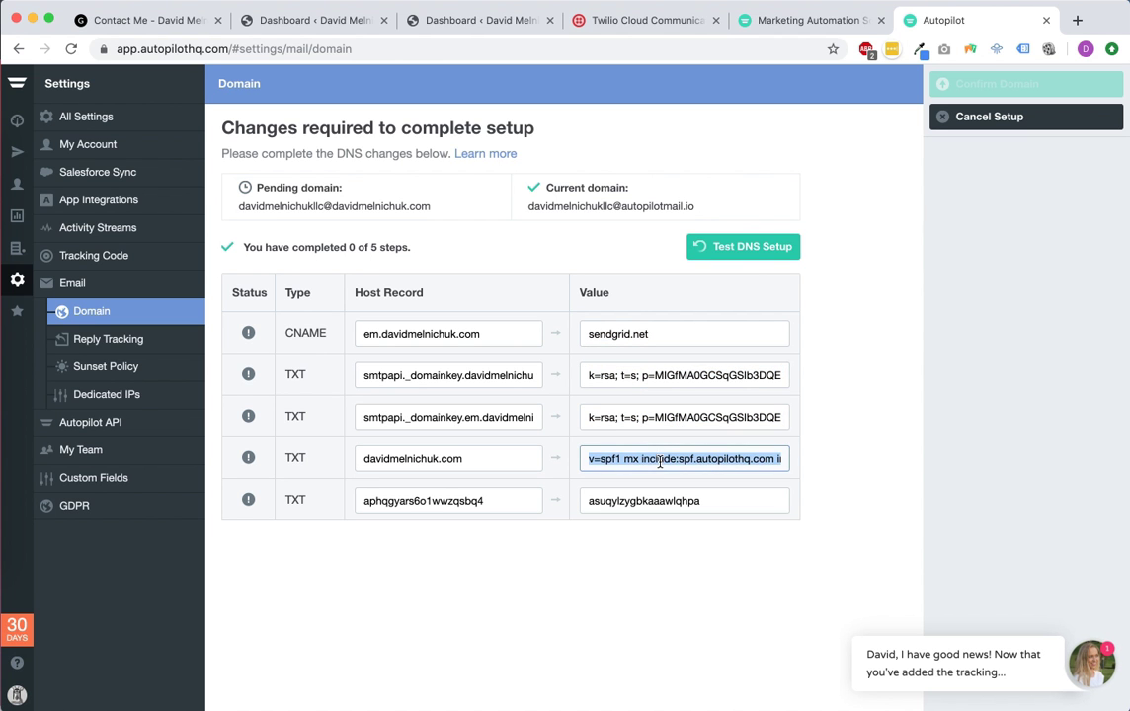
{"action": "left_click", "coordinate": [652, 504]}
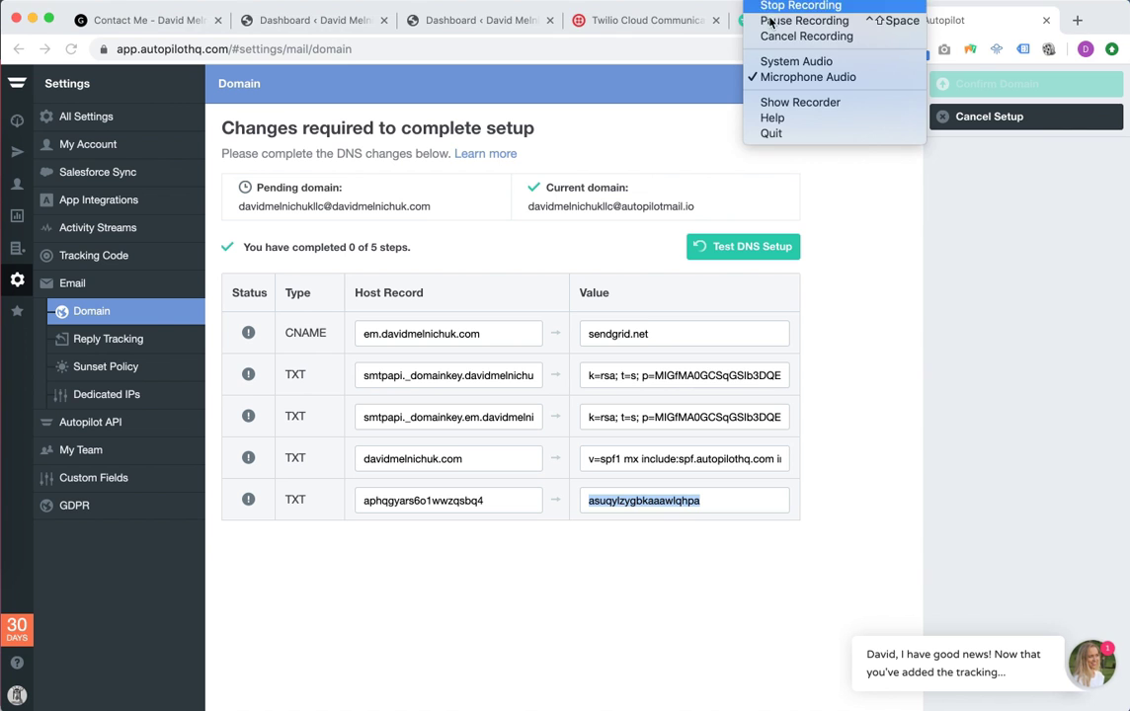
Select a browser tab beside the Autopilot DNS setup page.
{"action": "left_click", "coordinate": [795, 20]}
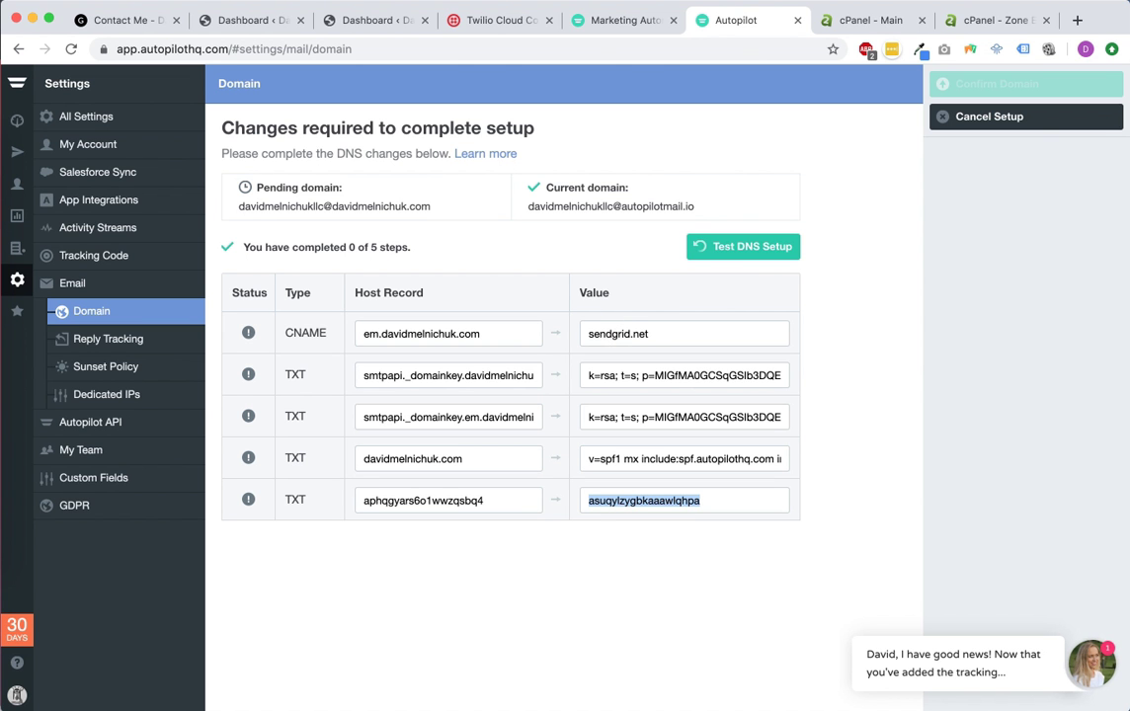
In cPanel's Zone Editor, manage the DNS zone records for davidmelnichuk.com.
{"action": "left_click", "coordinate": [871, 20]}
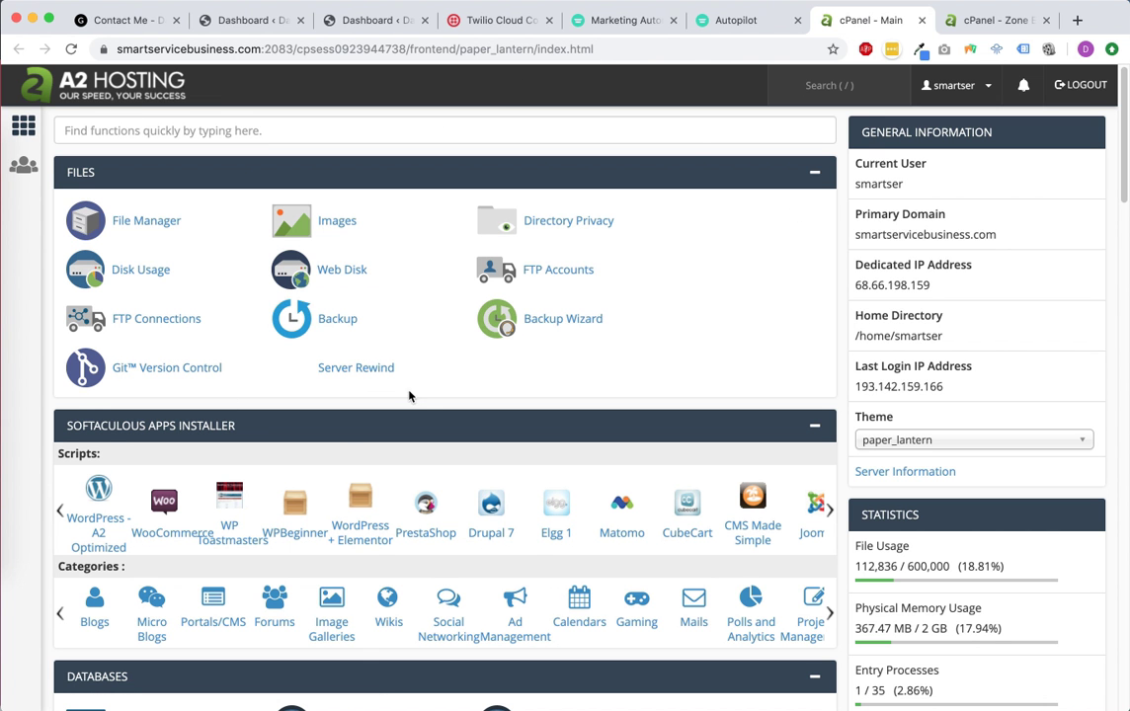
{"action": "scroll", "coordinate": [408, 396], "scroll_direction": "down", "scroll_amount": 2}
{"action": "scroll", "coordinate": [333, 383], "scroll_direction": "down", "scroll_amount": 12}
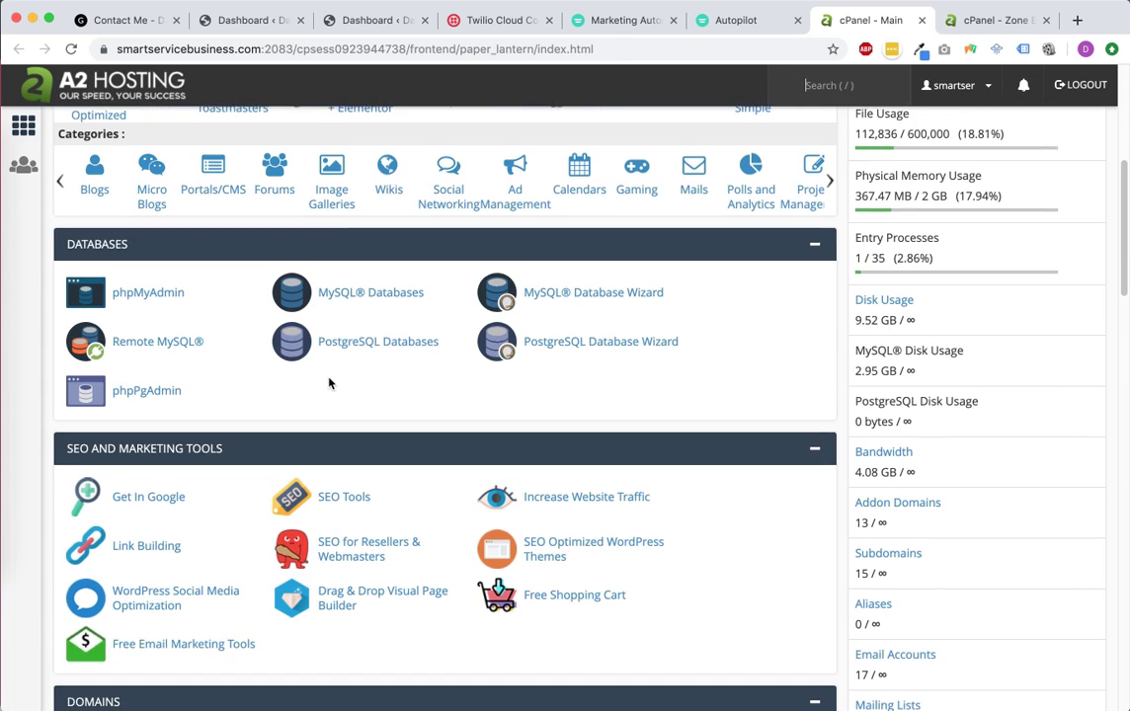
{"action": "scroll", "coordinate": [333, 383], "scroll_direction": "down", "scroll_amount": 1}
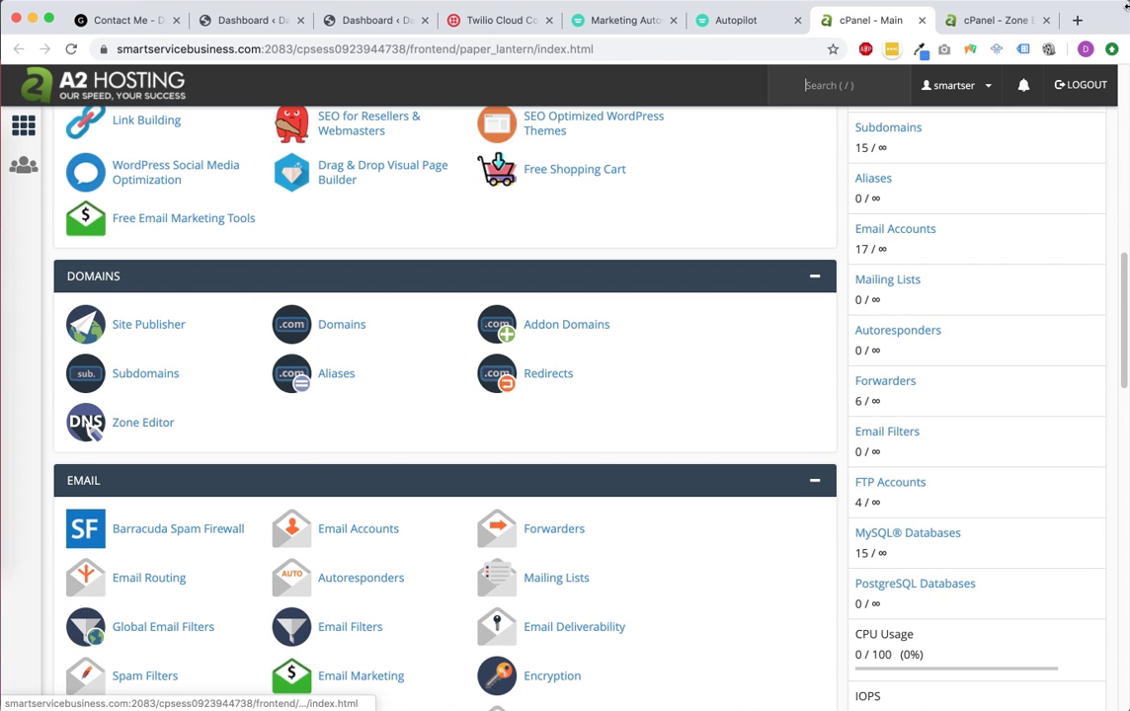
{"action": "left_click", "coordinate": [991, 21]}
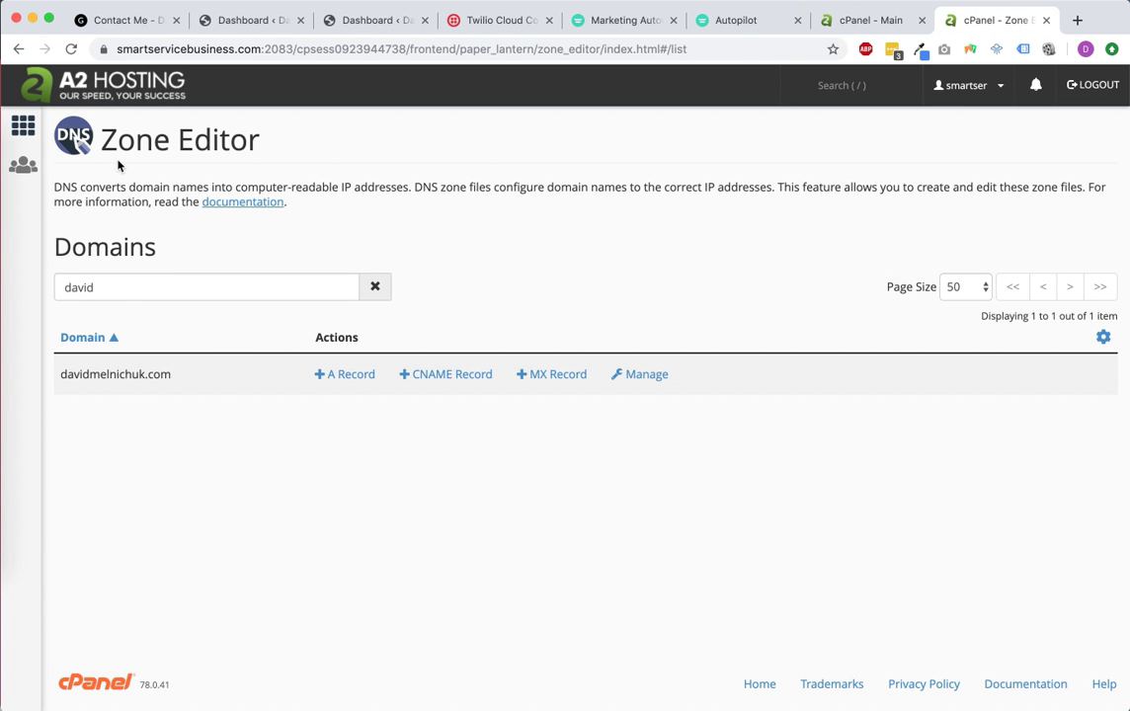
{"action": "left_click", "coordinate": [637, 376]}
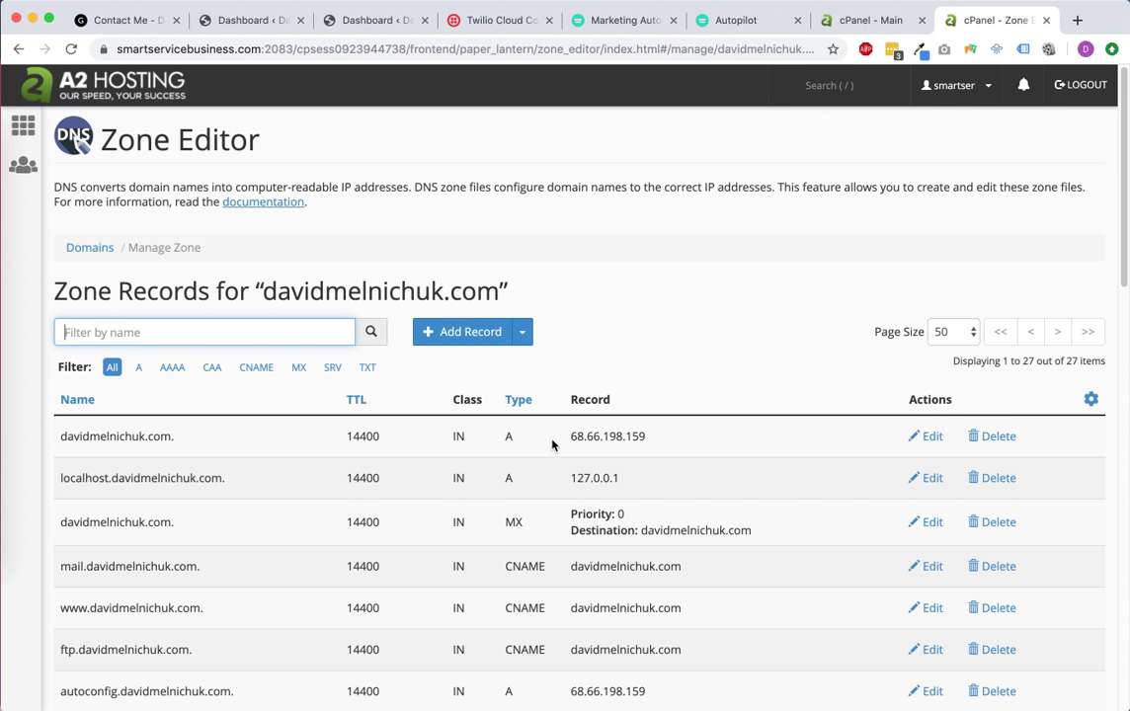
Start a new CNAME record in cPanel named em.davidmelnichuk.com, copied from Autopilot.
{"action": "scroll", "coordinate": [552, 445], "scroll_direction": "down", "scroll_amount": 15}
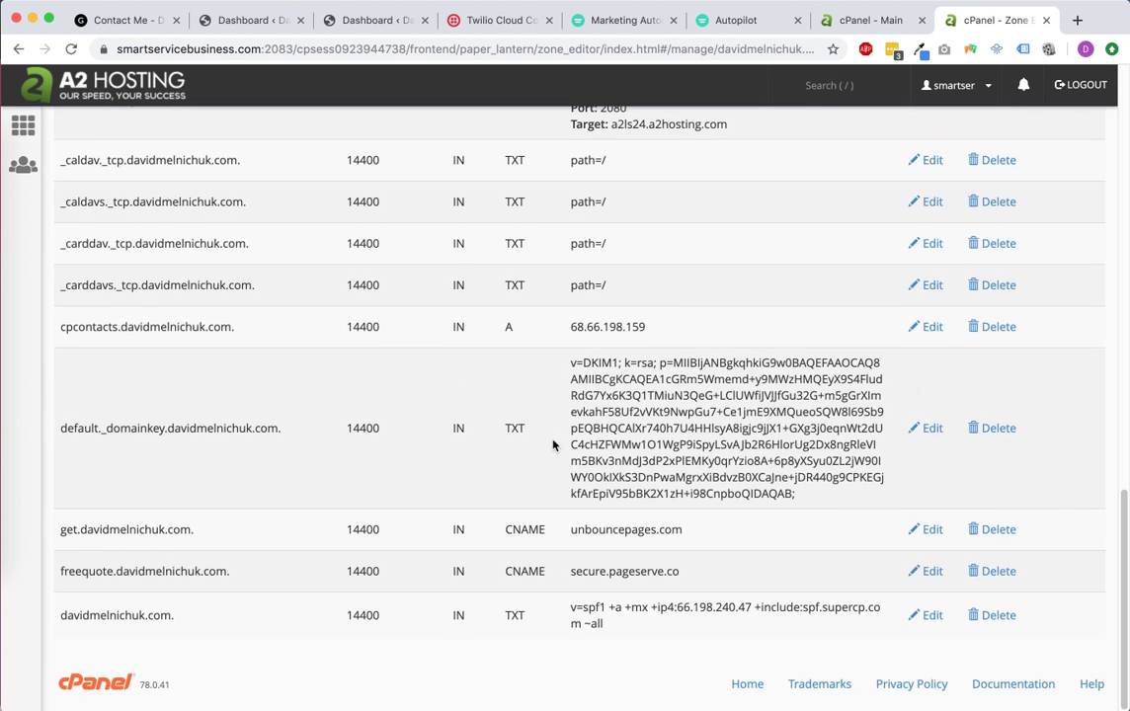
{"action": "scroll", "coordinate": [552, 441], "scroll_direction": "up", "scroll_amount": 15}
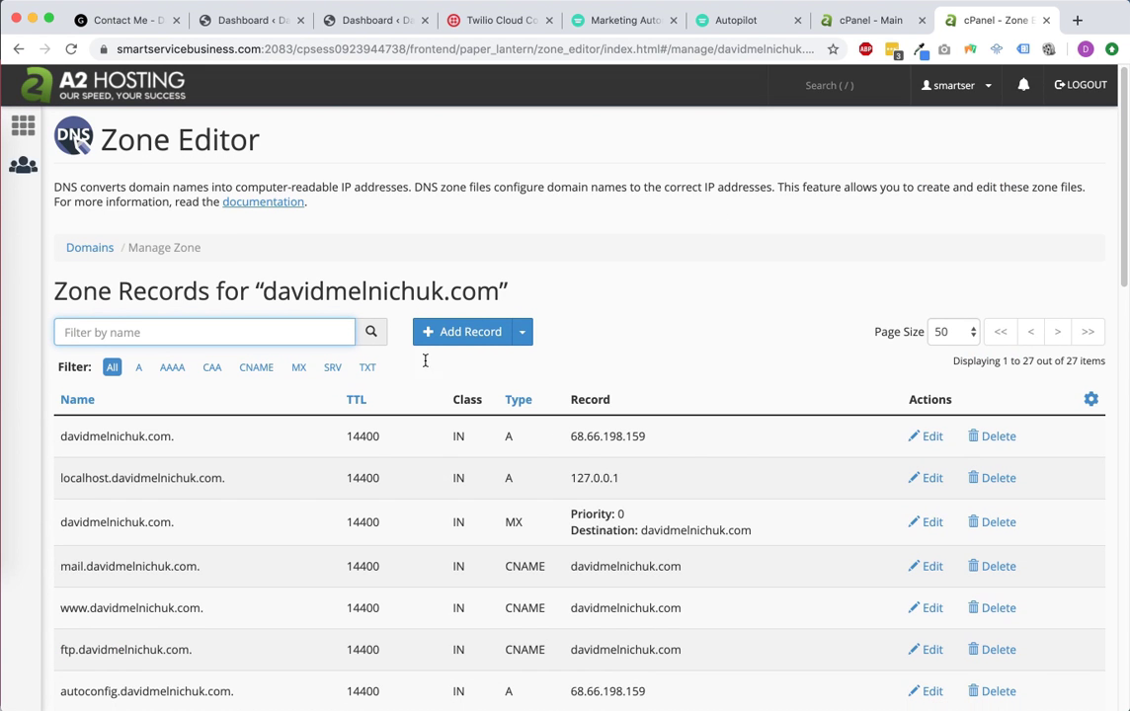
{"action": "left_click", "coordinate": [755, 22]}
{"action": "left_click_drag", "start_coordinate": [840, 25], "coordinate": [874, 22]}
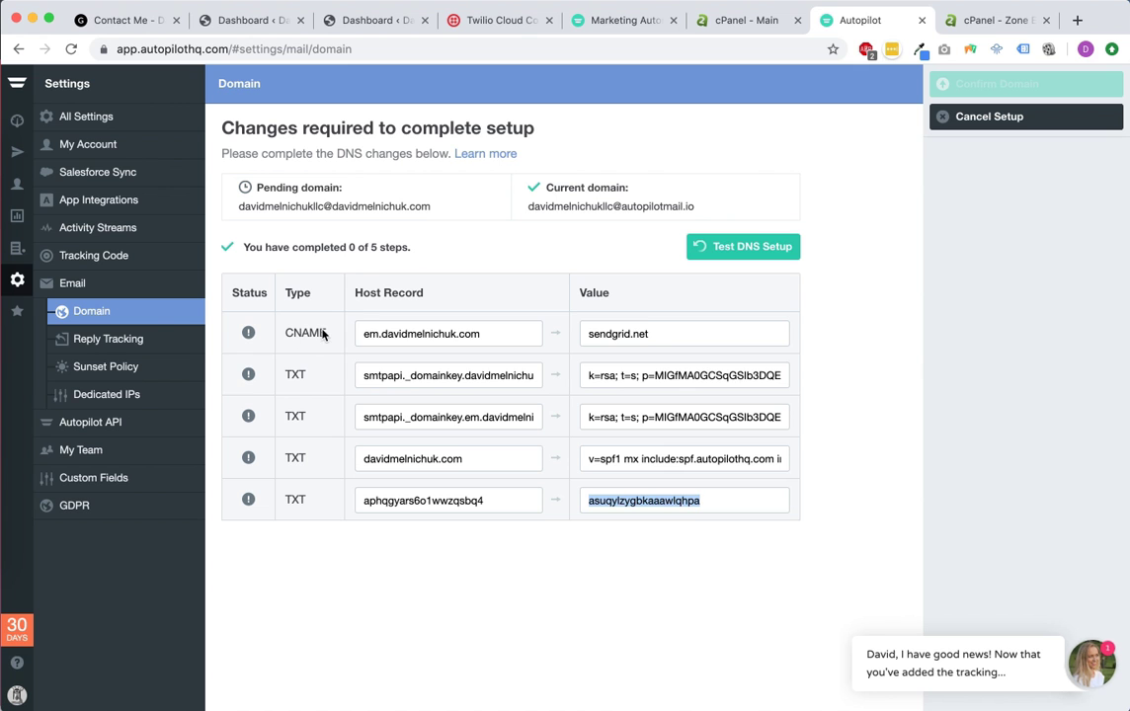
{"action": "left_click", "coordinate": [413, 333]}
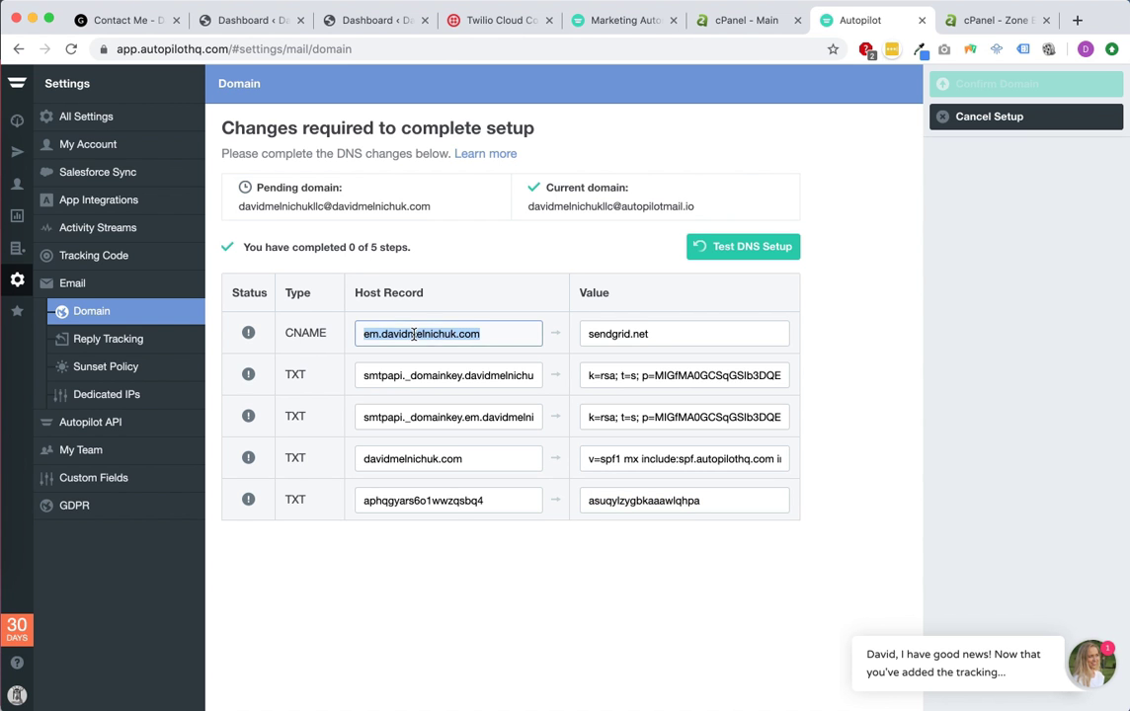
{"action": "left_click", "coordinate": [618, 333]}
{"action": "left_click", "coordinate": [455, 334]}
{"action": "key", "text": "cmd+c"}
{"action": "left_click", "coordinate": [963, 20]}
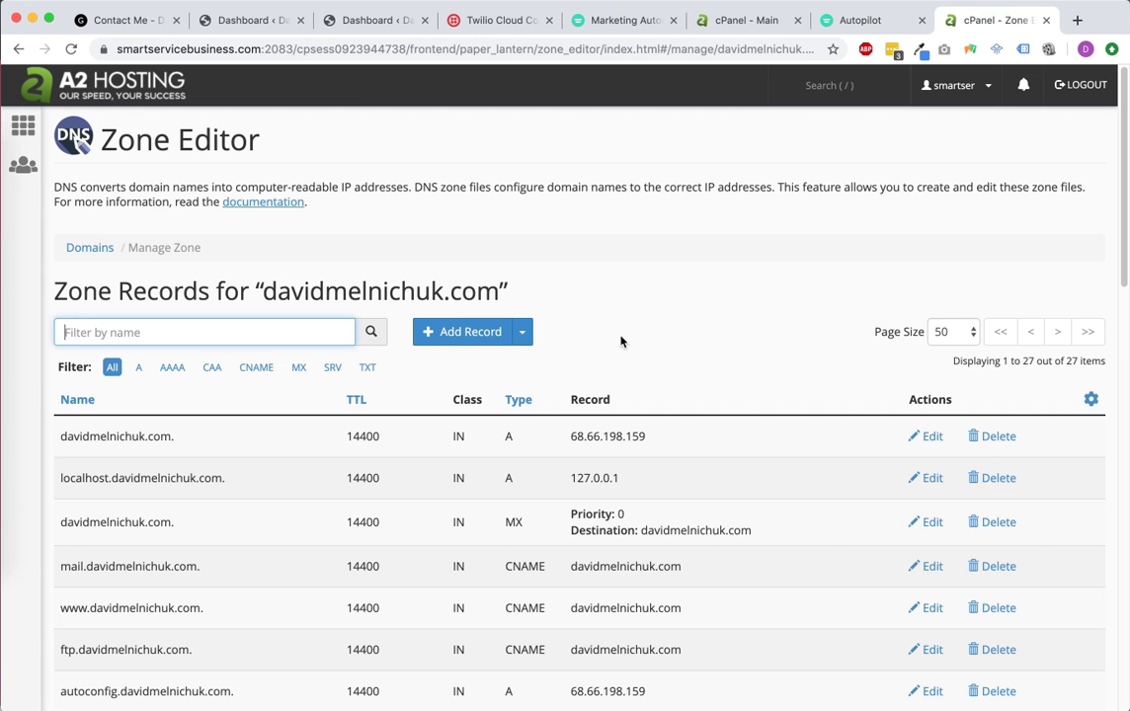
{"action": "left_click", "coordinate": [522, 332]}
{"action": "left_click", "coordinate": [472, 426]}
{"action": "left_click", "coordinate": [222, 440]}
{"action": "key", "text": "cmd+v"}
Set the CNAME target to sendgrid.net and save the record.
{"action": "left_click", "coordinate": [862, 20]}
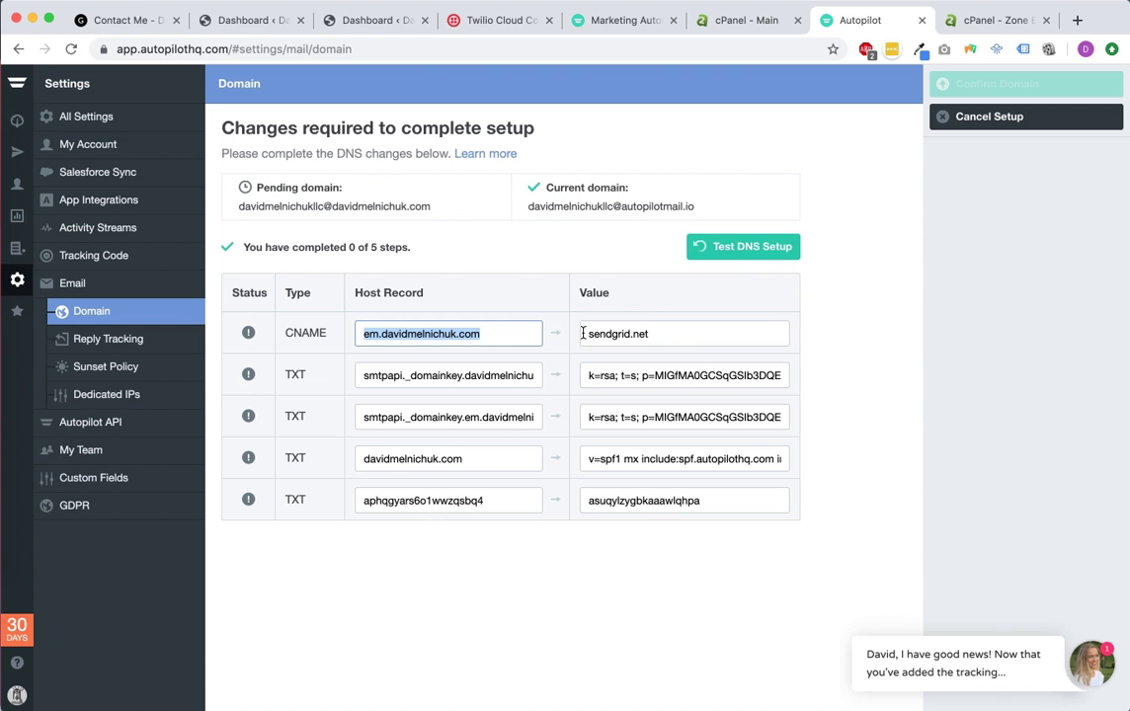
{"action": "left_click", "coordinate": [625, 332]}
{"action": "key", "text": "cmd+c"}
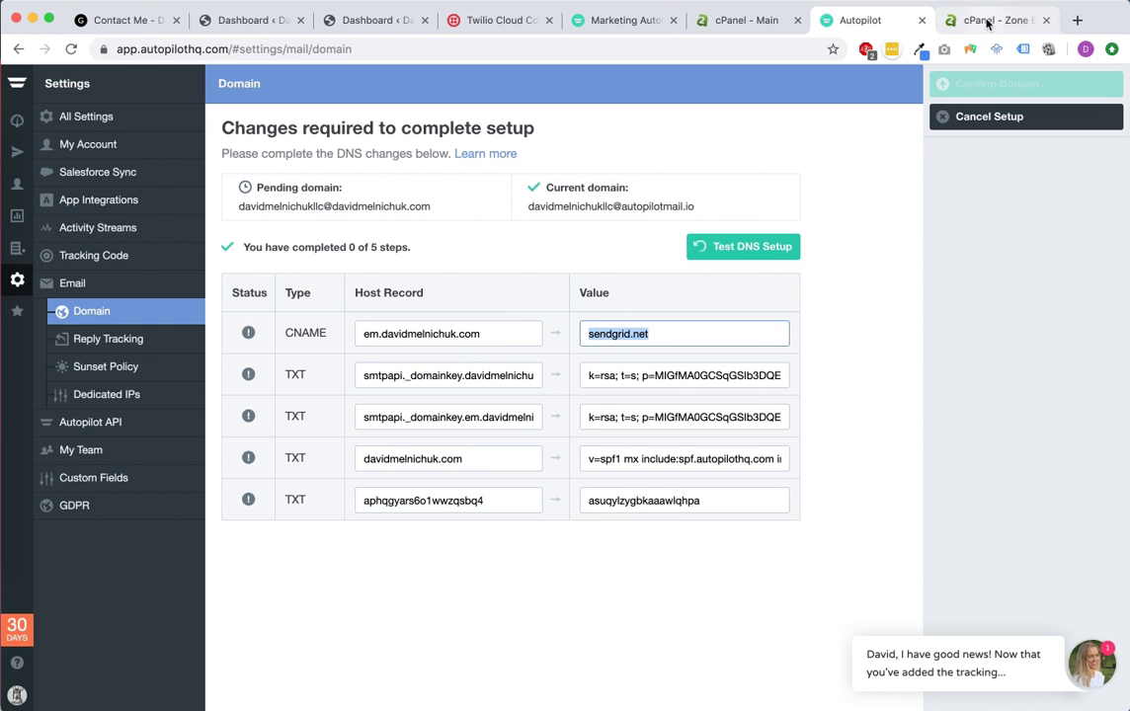
{"action": "left_click", "coordinate": [983, 20]}
{"action": "left_click", "coordinate": [651, 436]}
{"action": "key", "text": "cmd+v"}
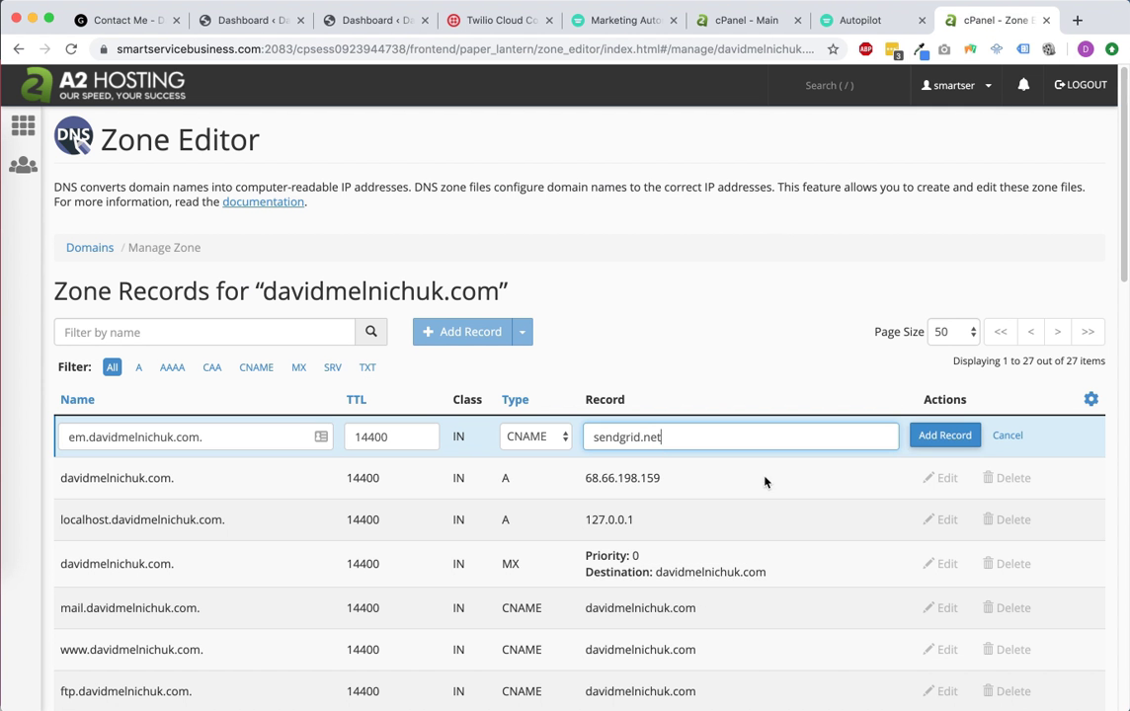
{"action": "left_click", "coordinate": [948, 436]}
Copy the first TXT host name from Autopilot and open cPanel's Add Record menu.
{"action": "left_click", "coordinate": [859, 21]}
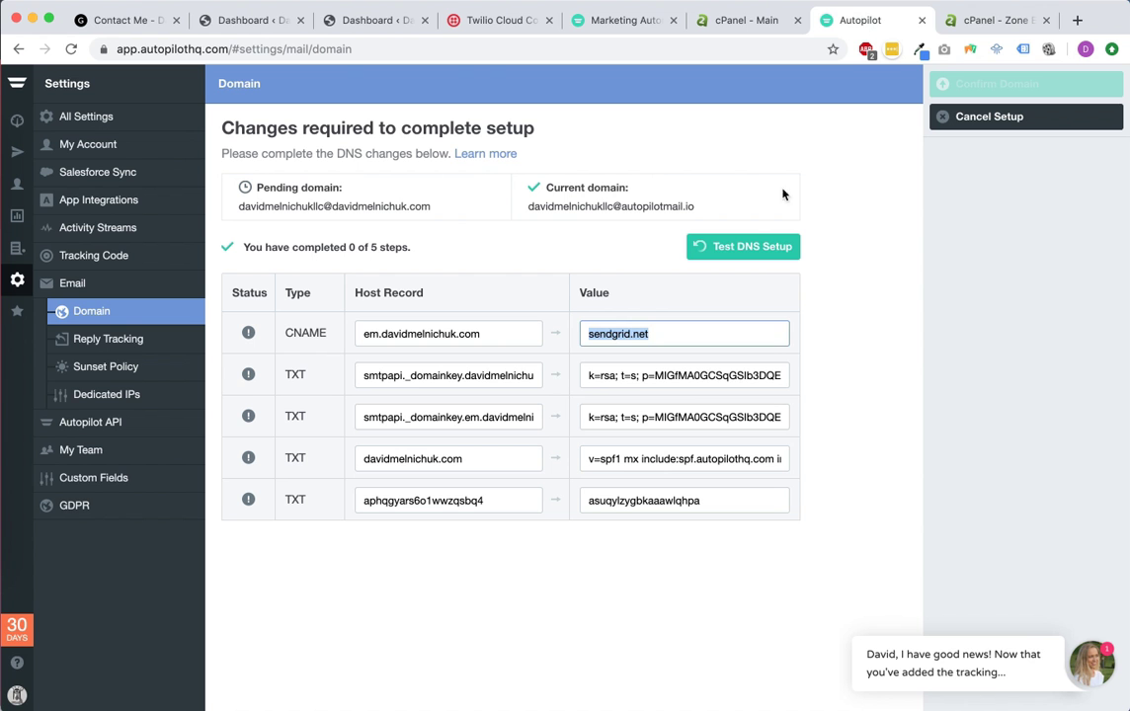
{"action": "left_click", "coordinate": [434, 376]}
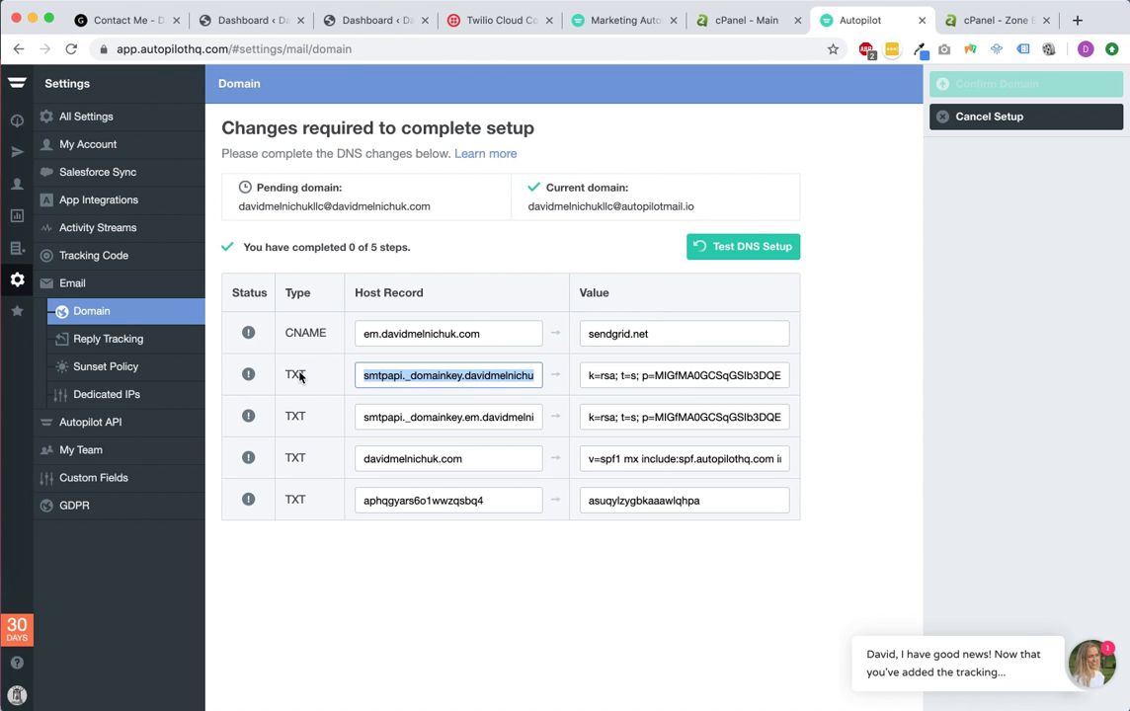
{"action": "left_click", "coordinate": [998, 21]}
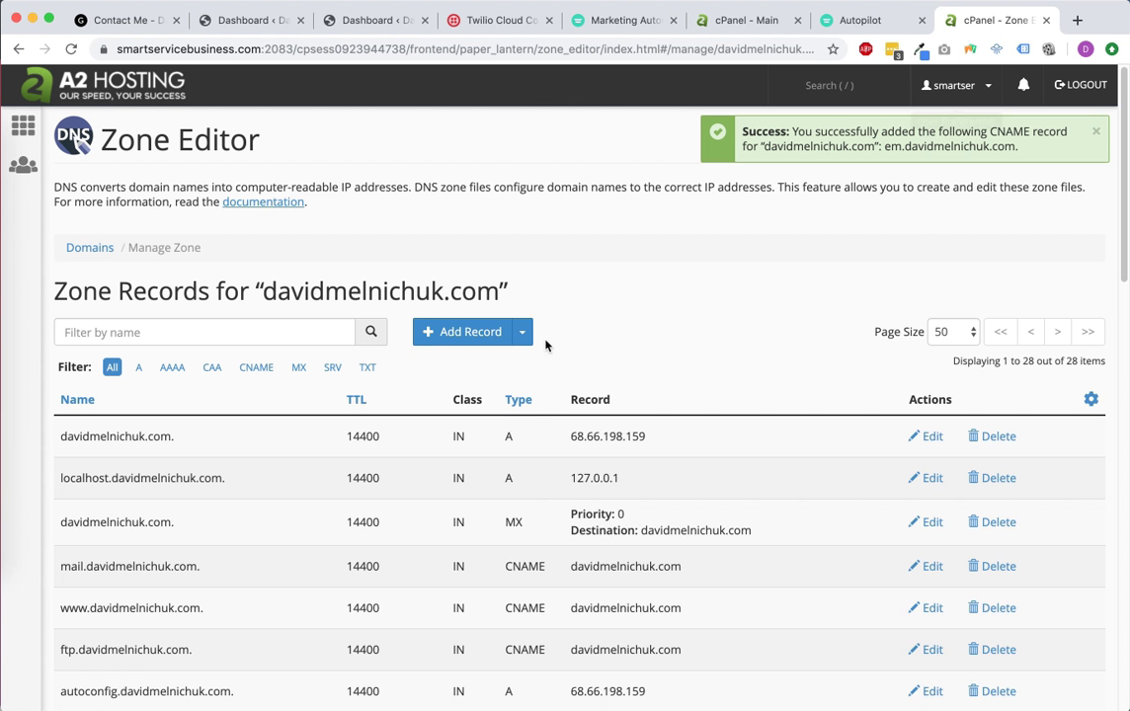
{"action": "left_click", "coordinate": [522, 332]}
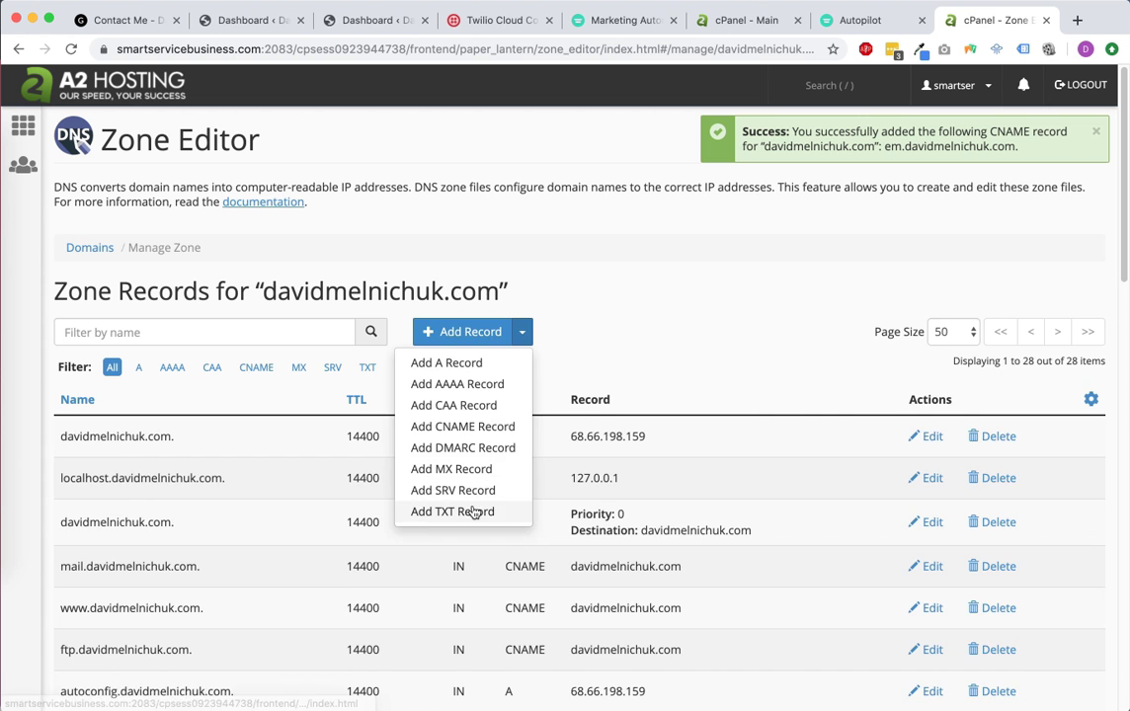
Add the first TXT record with its host name and DKIM key value.
{"action": "left_click", "coordinate": [456, 512]}
{"action": "left_click", "coordinate": [217, 431]}
{"action": "type", "text": "smtpapi._domainkey.davidmelnichuk.com"}
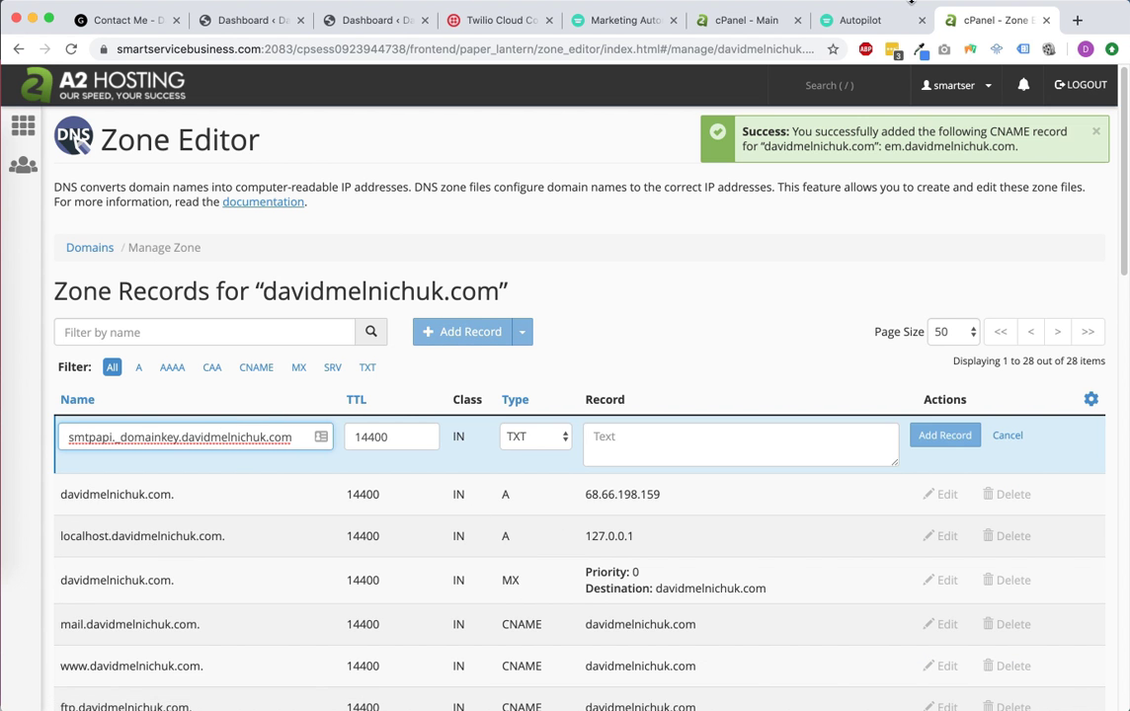
{"action": "left_click", "coordinate": [910, 6]}
{"action": "left_click", "coordinate": [652, 375]}
{"action": "key", "text": "super+c"}
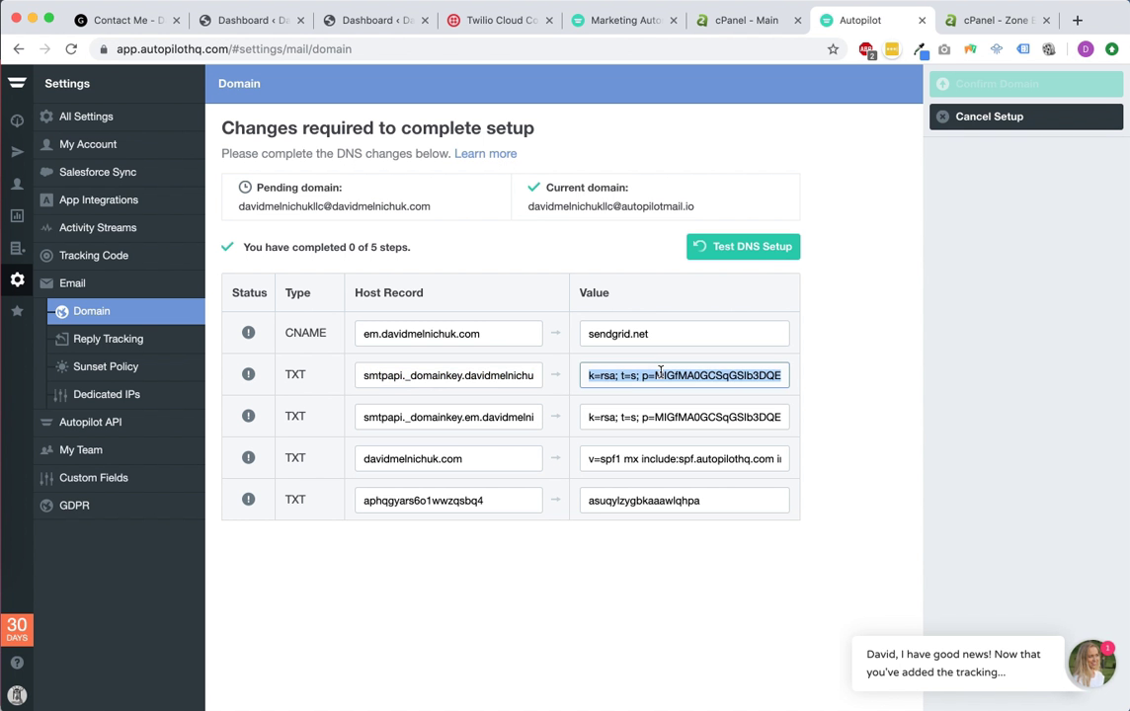
{"action": "left_click", "coordinate": [964, 24]}
{"action": "left_click", "coordinate": [625, 456]}
{"action": "key", "text": "super+v"}
{"action": "left_click", "coordinate": [934, 434]}
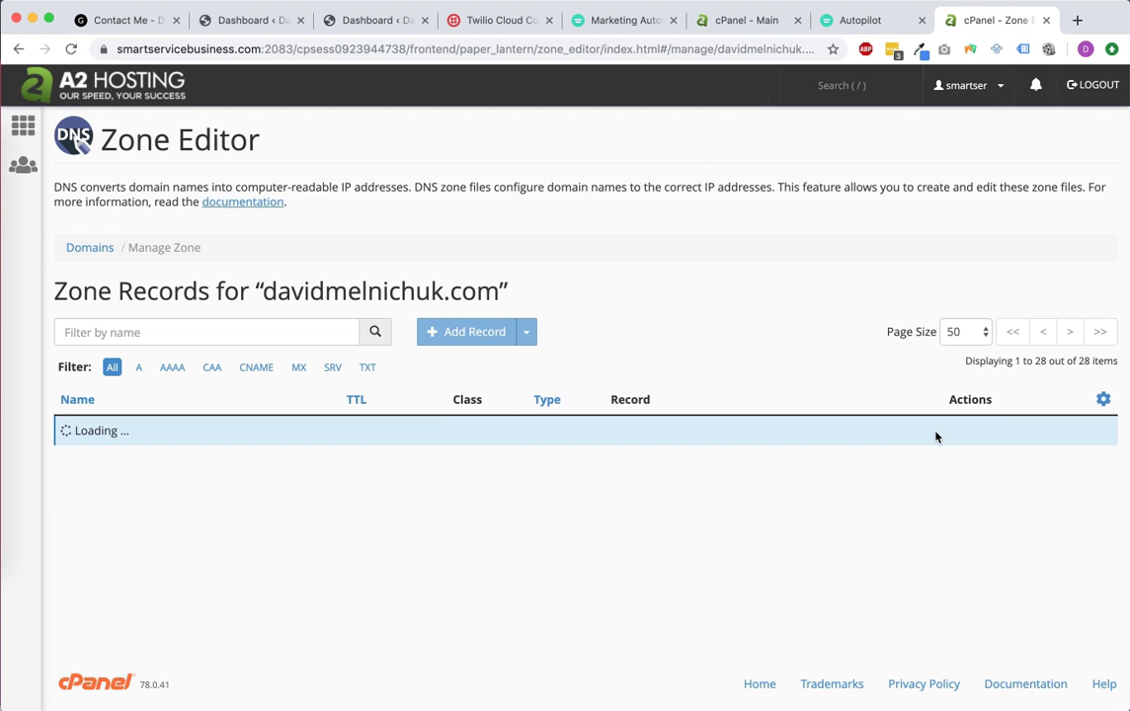
Add the second DKIM TXT record using the host and key copied from Autopilot.
{"action": "left_click", "coordinate": [859, 20]}
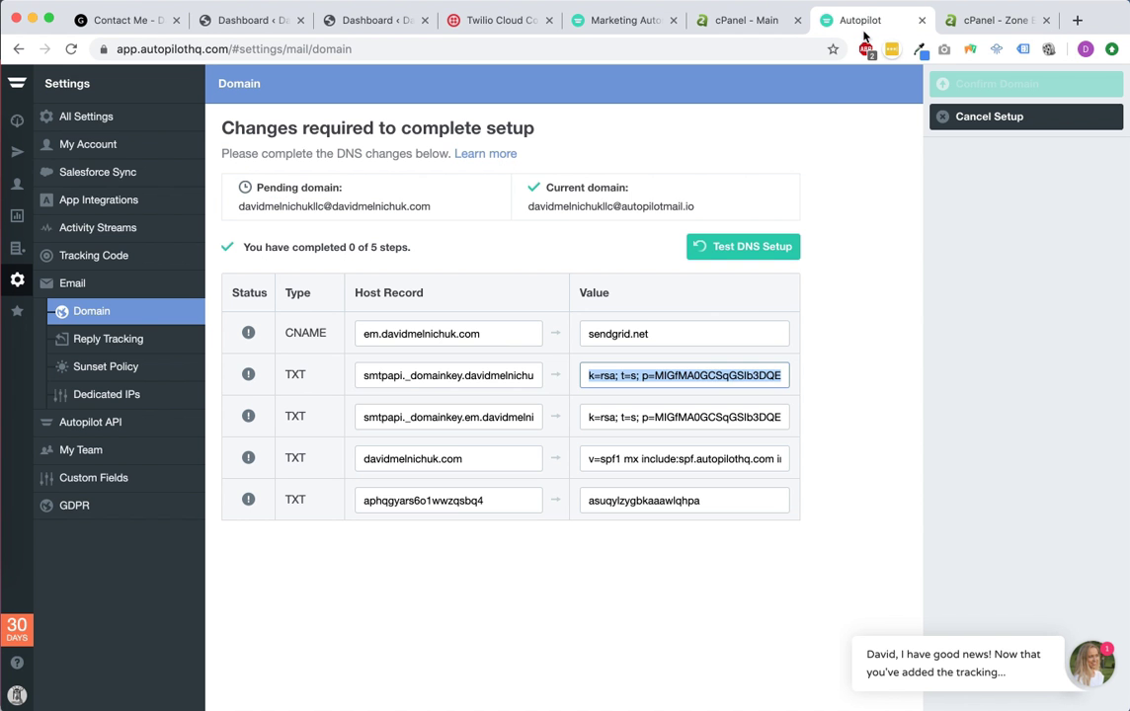
{"action": "left_click", "coordinate": [432, 416]}
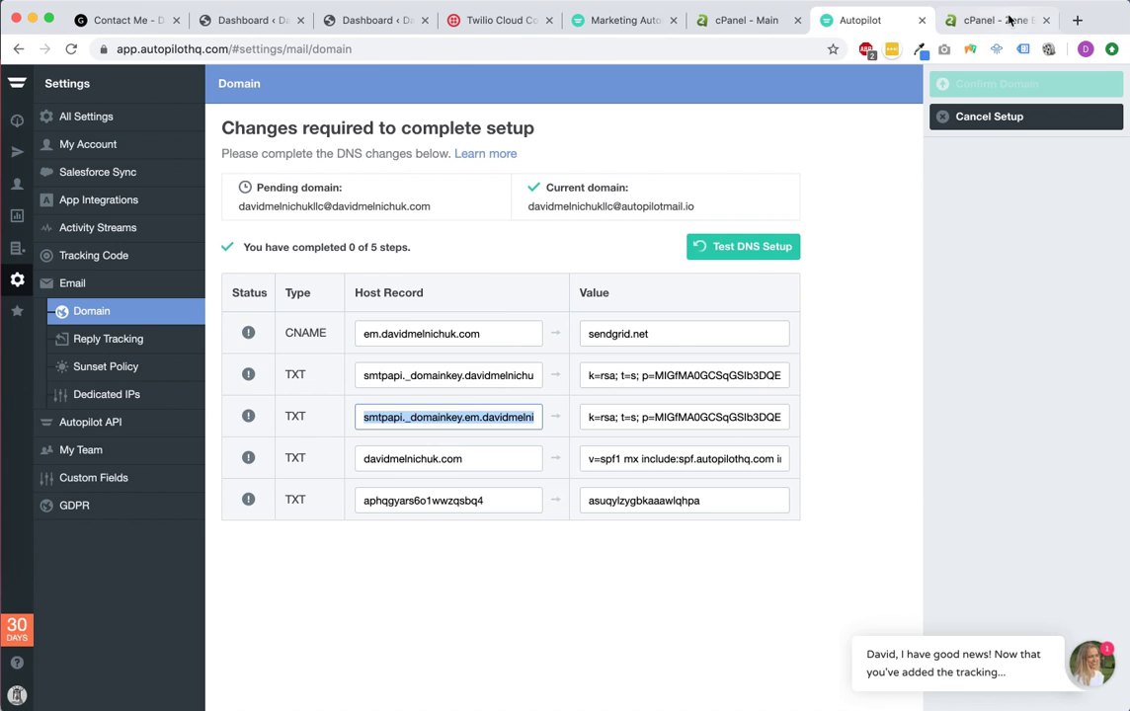
{"action": "left_click", "coordinate": [950, 19]}
{"action": "left_click", "coordinate": [524, 334]}
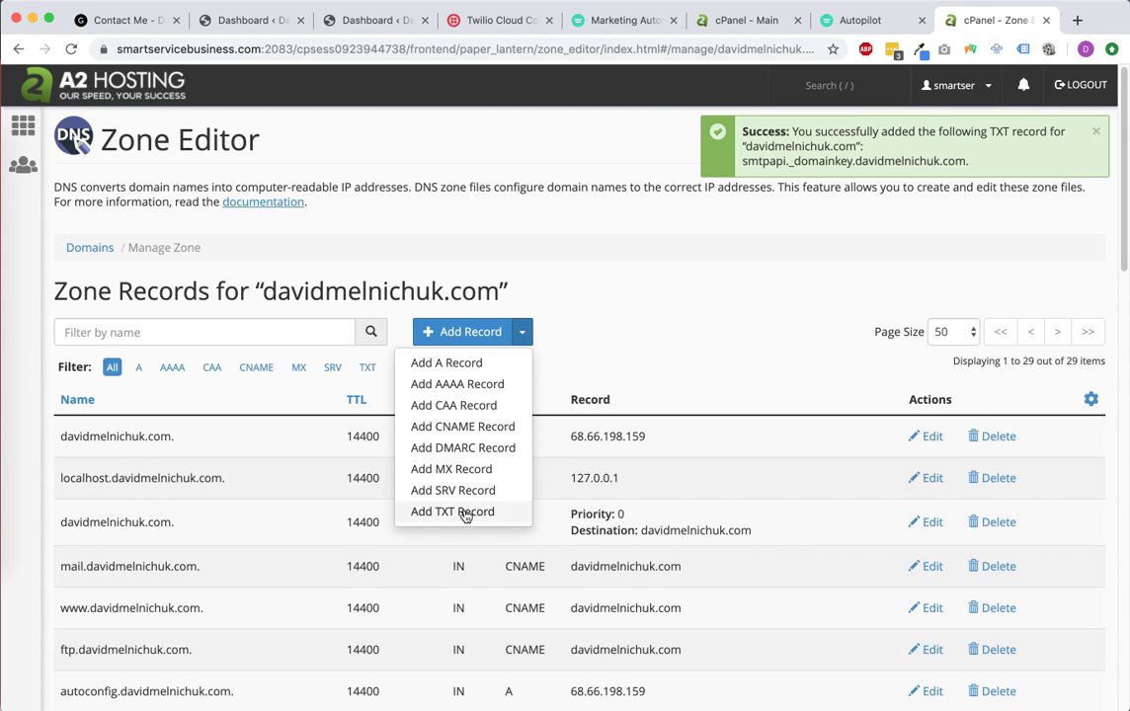
{"action": "left_click", "coordinate": [461, 513]}
{"action": "type", "text": "smtpapi._domainkey.em.davidmelnichuk.com"}
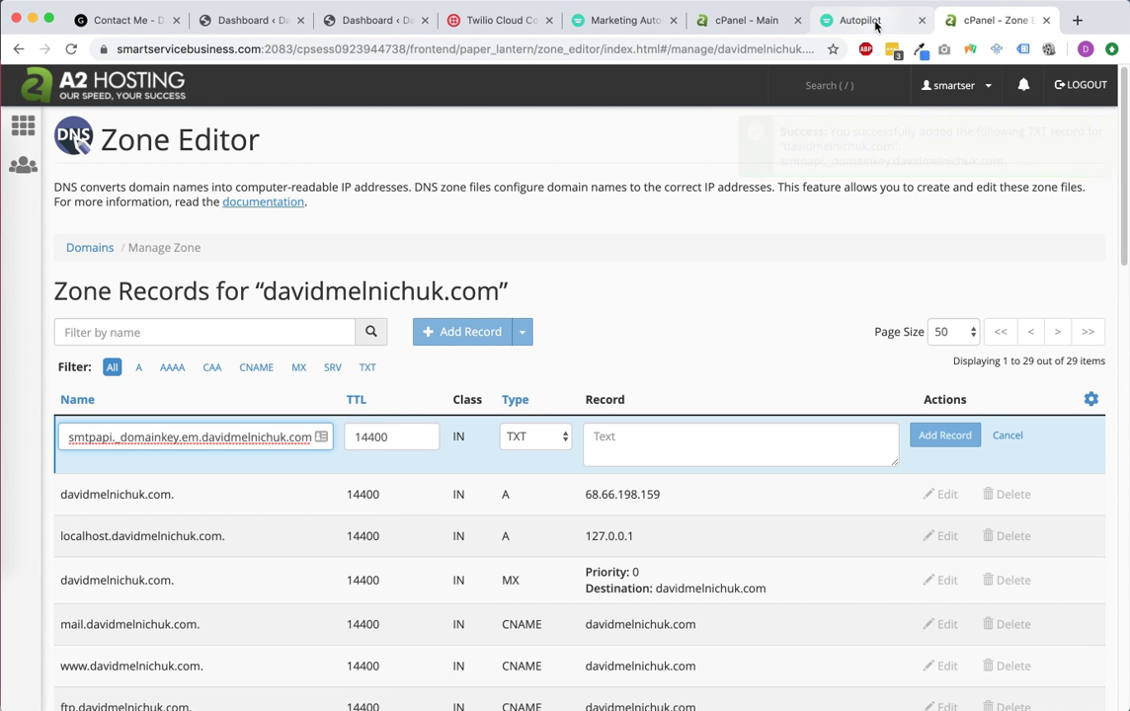
{"action": "left_click", "coordinate": [857, 20]}
{"action": "left_click", "coordinate": [626, 416]}
{"action": "key", "text": "ctrl+c"}
{"action": "left_click", "coordinate": [950, 20]}
{"action": "left_click", "coordinate": [675, 441]}
{"action": "key", "text": "ctrl+v"}
{"action": "left_click", "coordinate": [932, 444]}
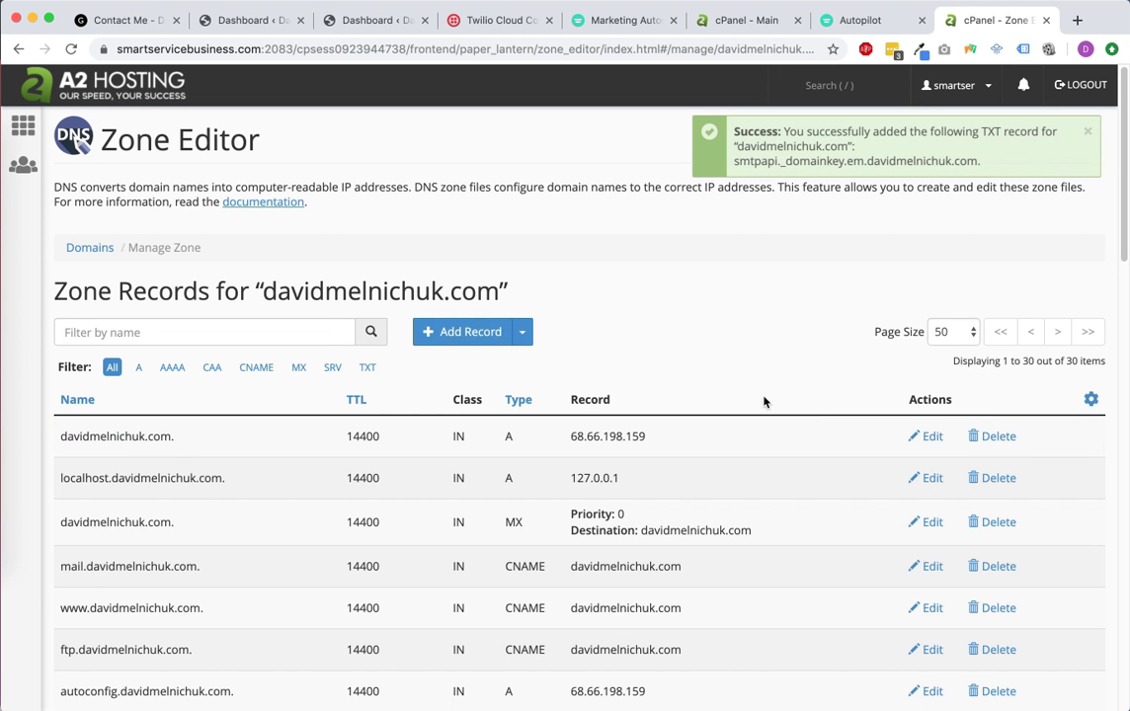
Add the SPF TXT record on the root domain with Autopilot's SPF value.
{"action": "left_click", "coordinate": [857, 20]}
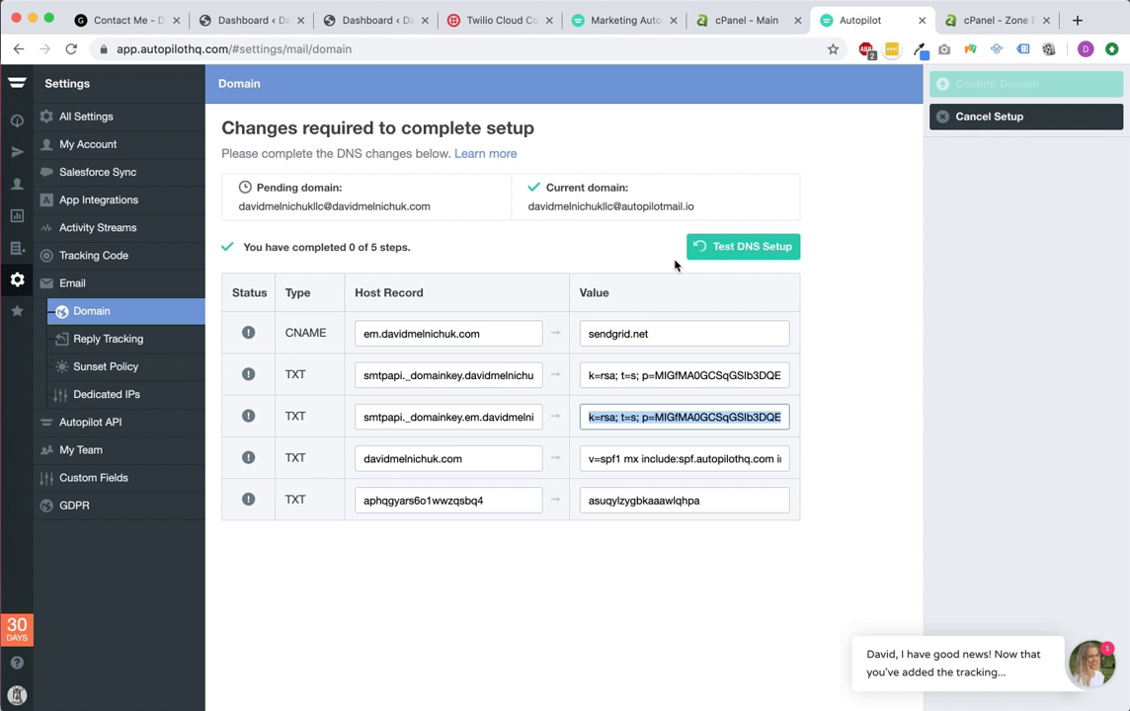
{"action": "left_click", "coordinate": [434, 457]}
{"action": "left_click", "coordinate": [963, 20]}
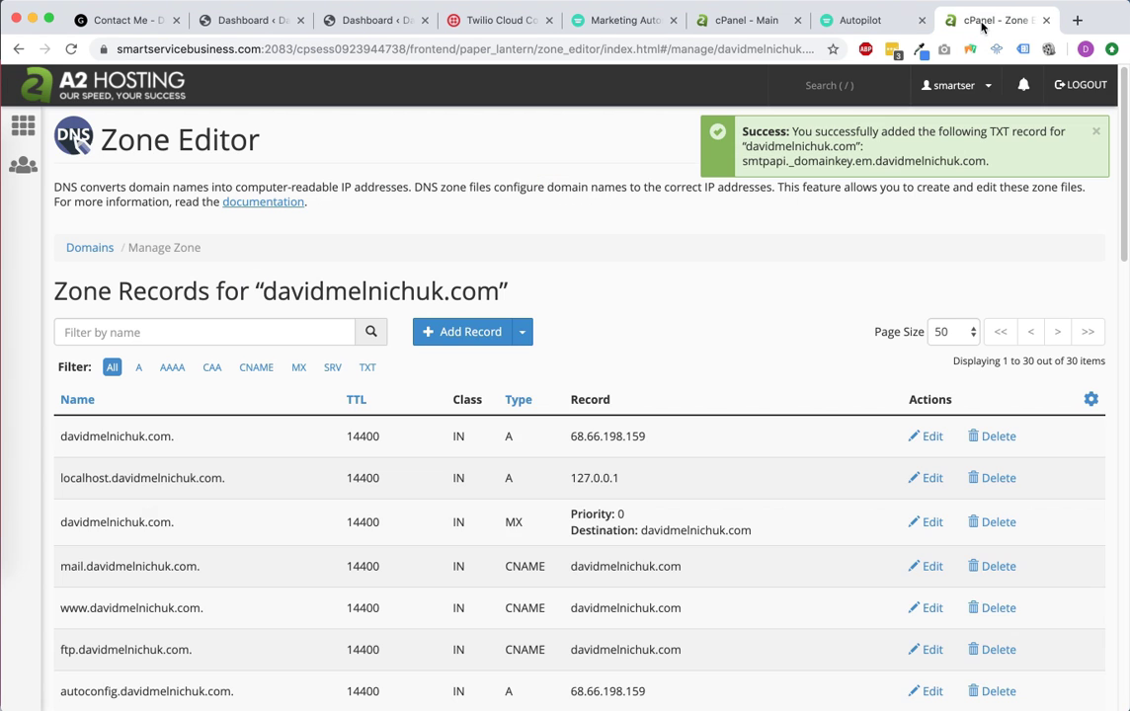
{"action": "left_click", "coordinate": [521, 331]}
{"action": "left_click", "coordinate": [476, 513]}
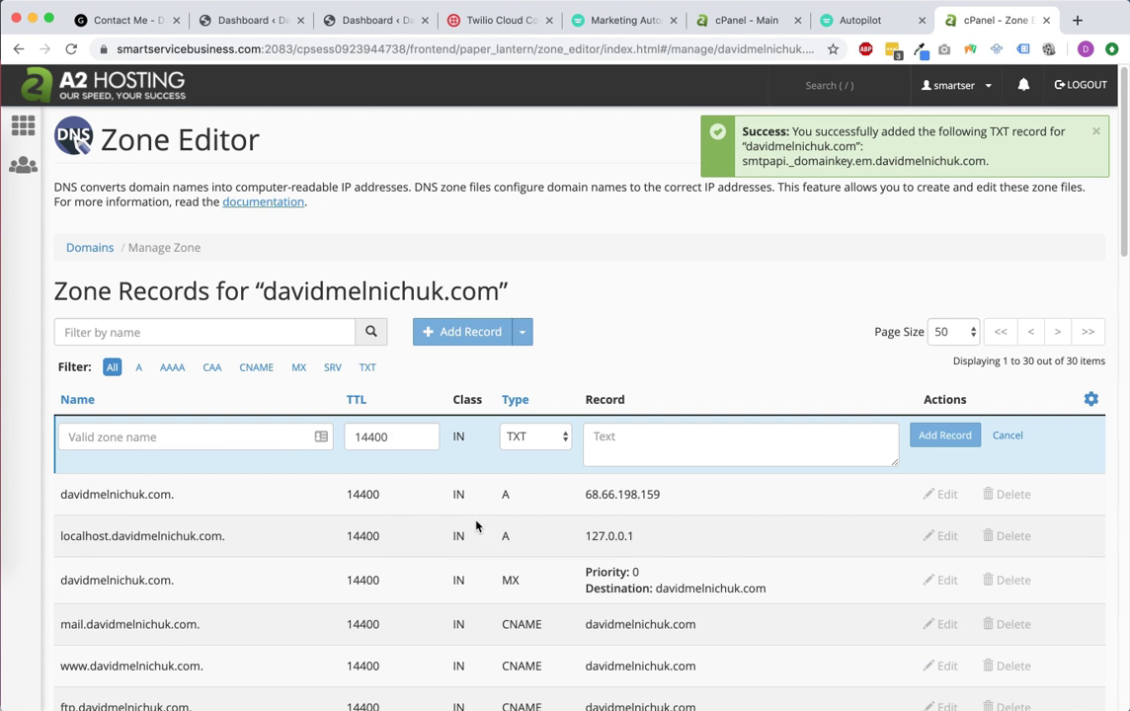
{"action": "left_click", "coordinate": [296, 438]}
{"action": "key", "text": "ctrl+v"}
{"action": "left_click", "coordinate": [857, 20]}
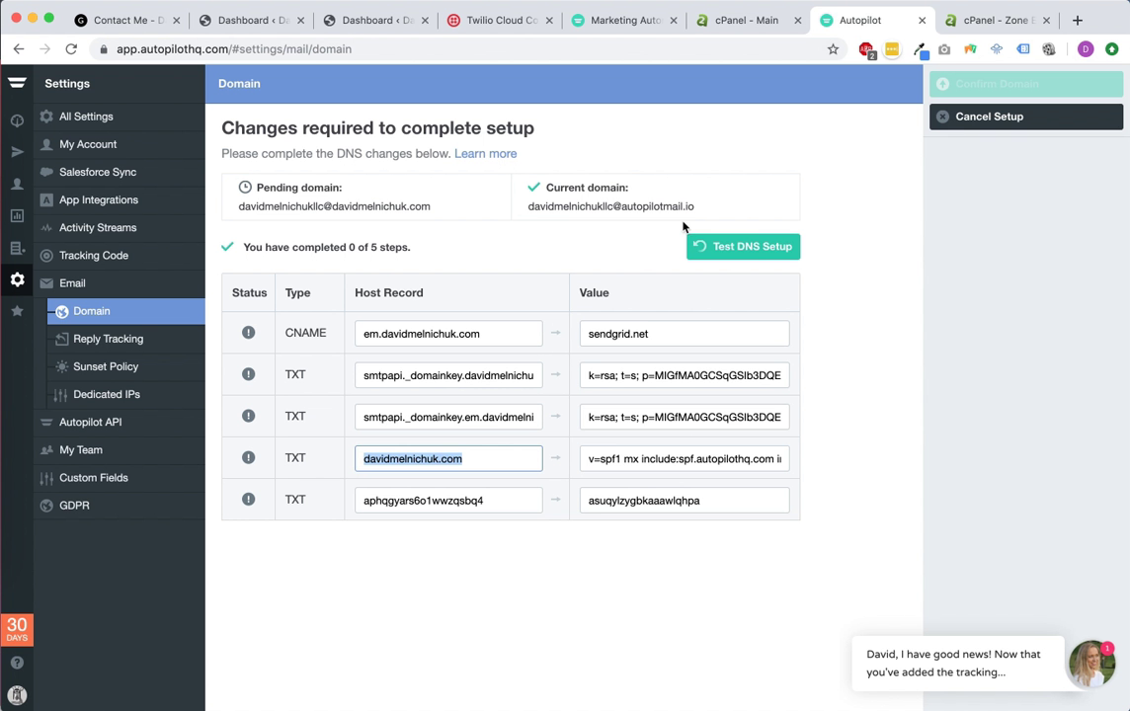
{"action": "left_click", "coordinate": [645, 460]}
{"action": "key", "text": "ctrl+c"}
{"action": "left_click", "coordinate": [993, 20]}
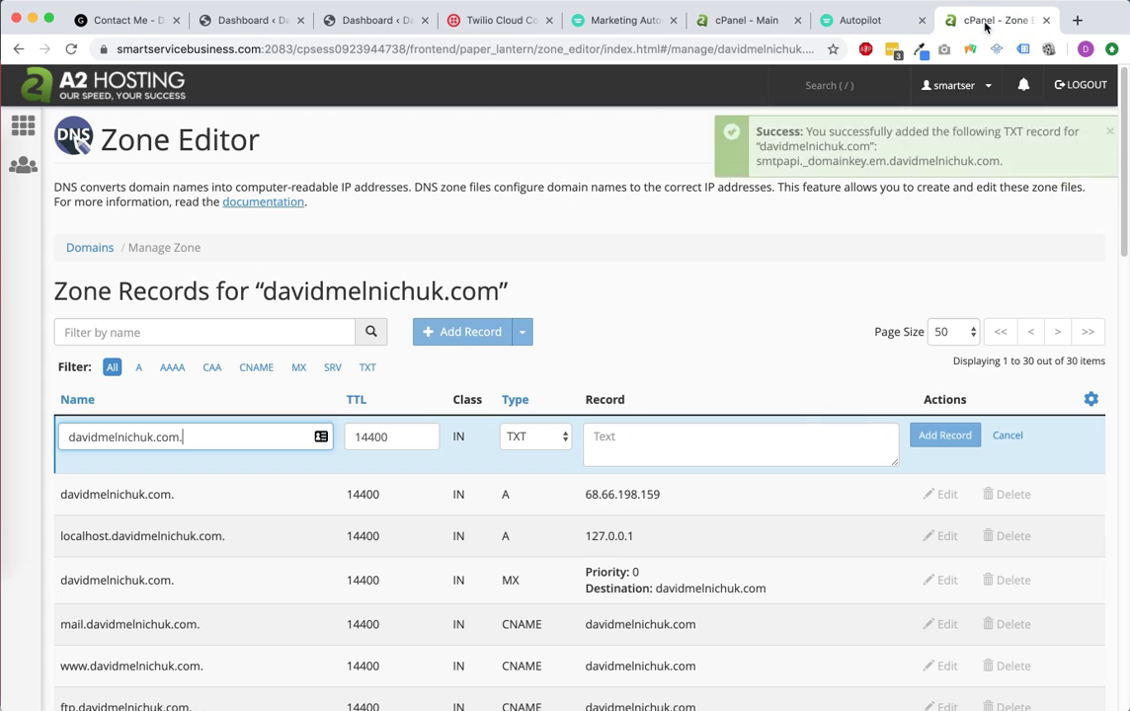
{"action": "left_click", "coordinate": [663, 433]}
{"action": "key", "text": "ctrl+v"}
{"action": "left_click", "coordinate": [948, 436]}
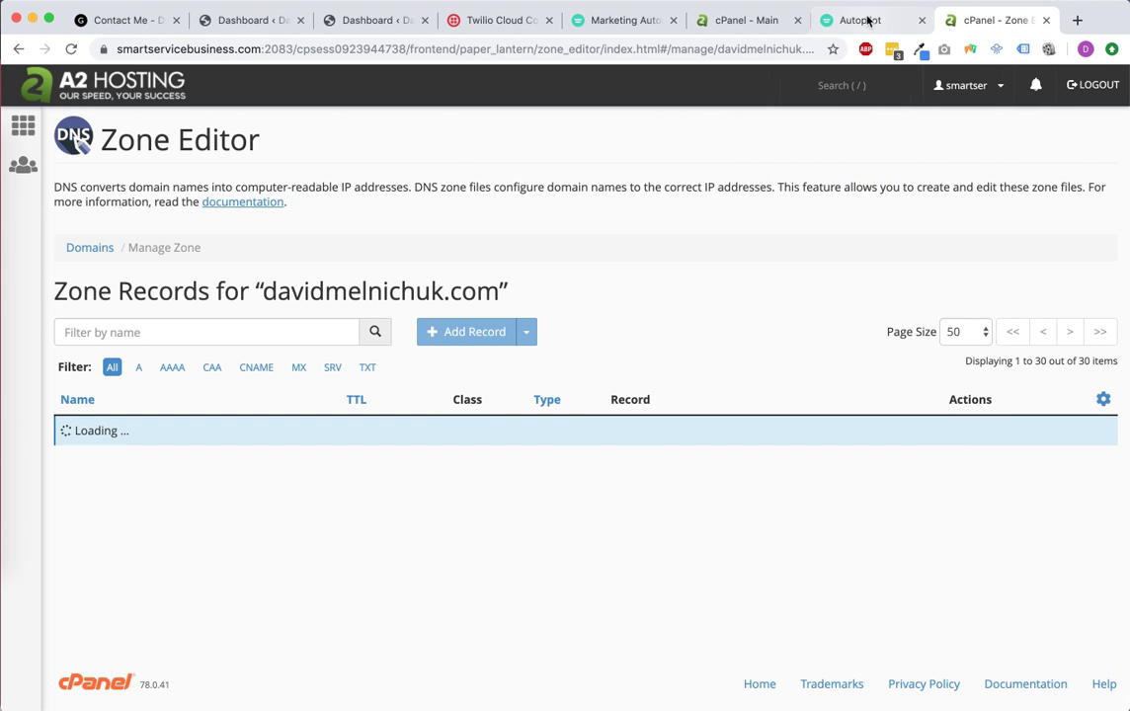
Add the final verification TXT record and dismiss the success notice.
{"action": "left_click", "coordinate": [868, 26]}
{"action": "left_click", "coordinate": [450, 501]}
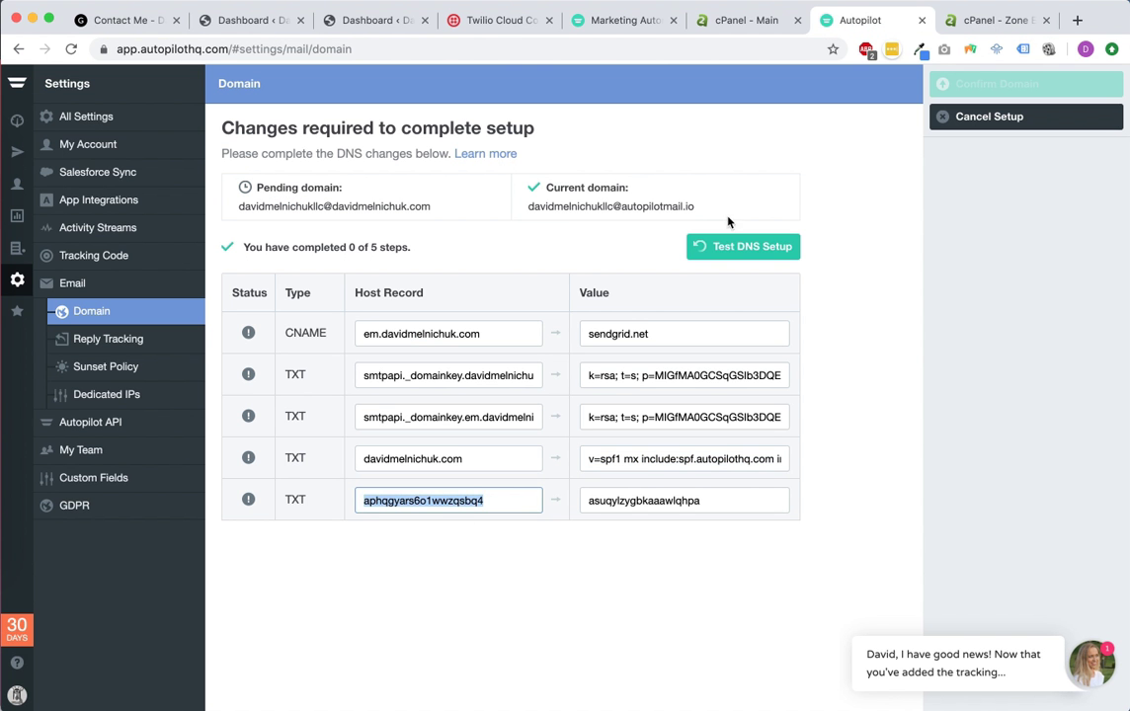
{"action": "left_click", "coordinate": [995, 22]}
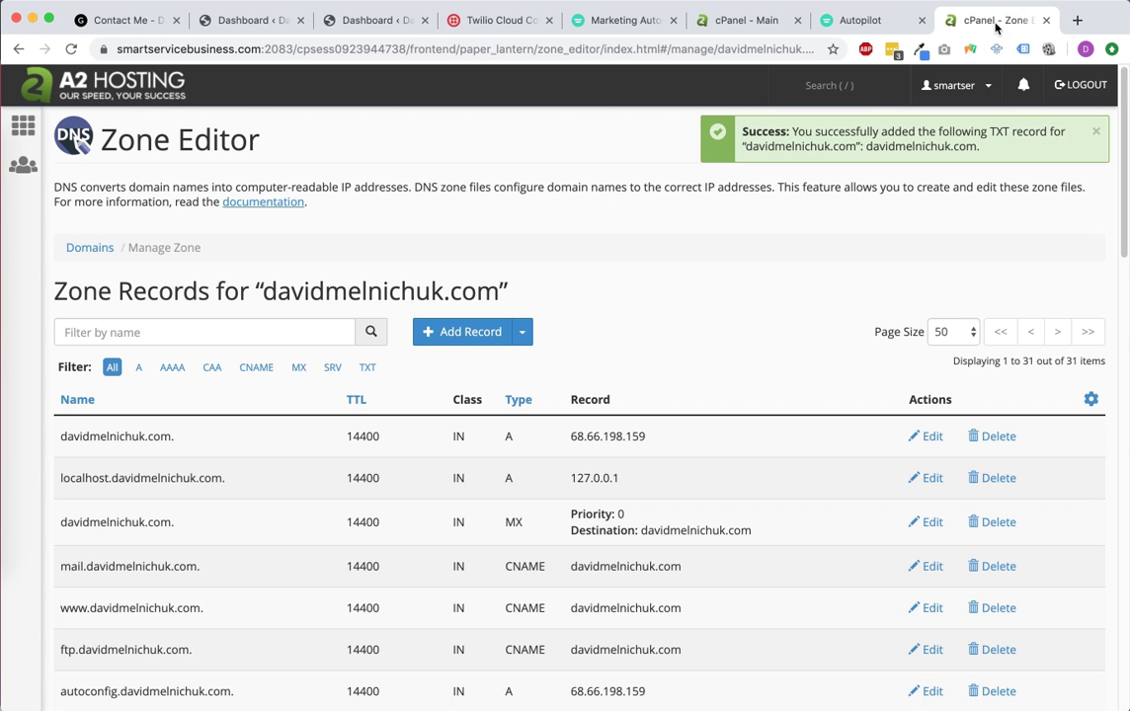
{"action": "left_click", "coordinate": [521, 332]}
{"action": "left_click", "coordinate": [460, 512]}
{"action": "left_click", "coordinate": [292, 436]}
{"action": "key", "text": "super+v"}
{"action": "left_click", "coordinate": [873, 22]}
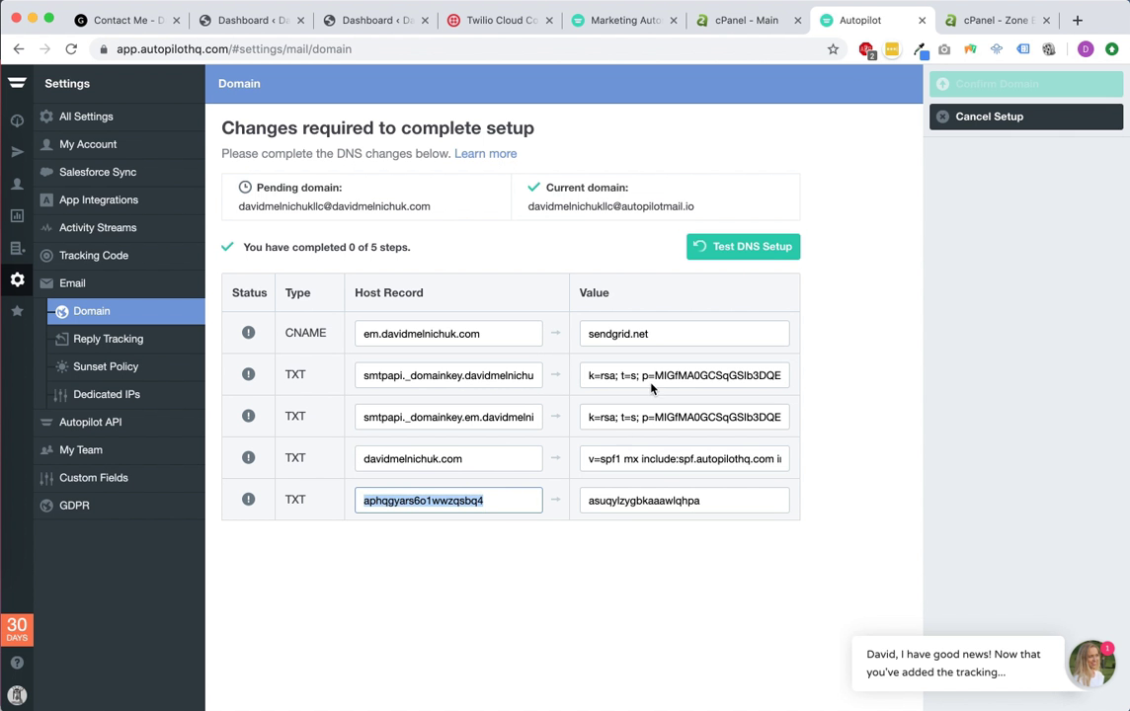
{"action": "double_click", "coordinate": [654, 501]}
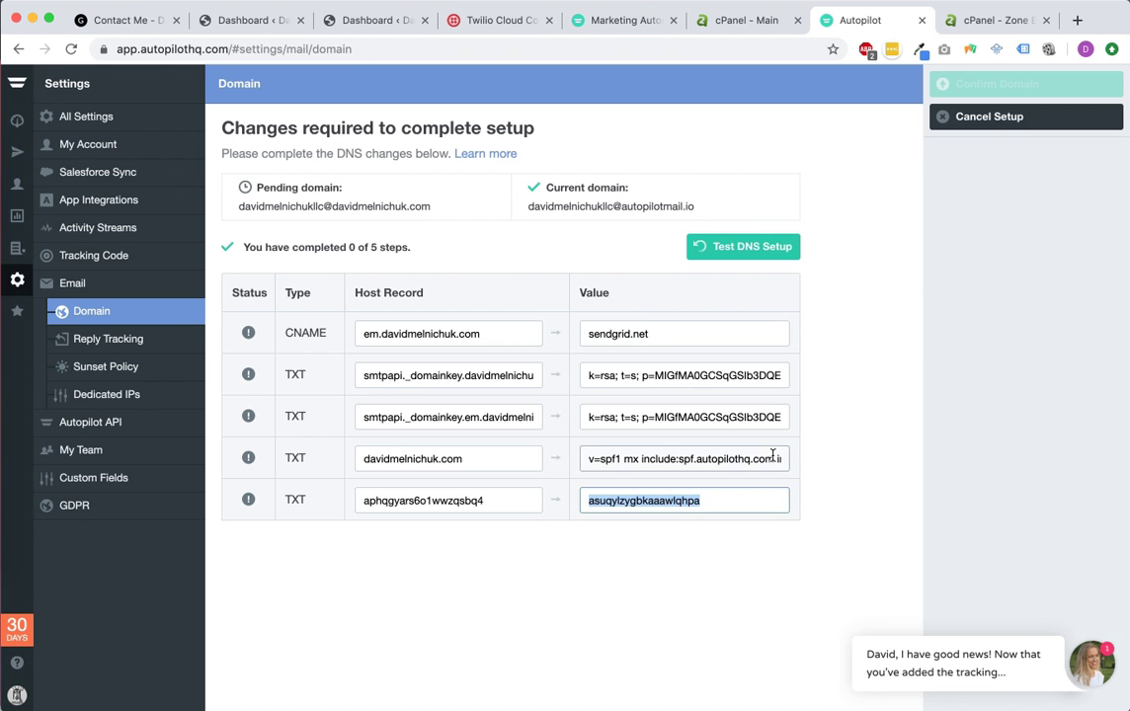
{"action": "left_click", "coordinate": [982, 19]}
{"action": "left_click", "coordinate": [669, 440]}
{"action": "key", "text": "super+v"}
{"action": "left_click", "coordinate": [948, 435]}
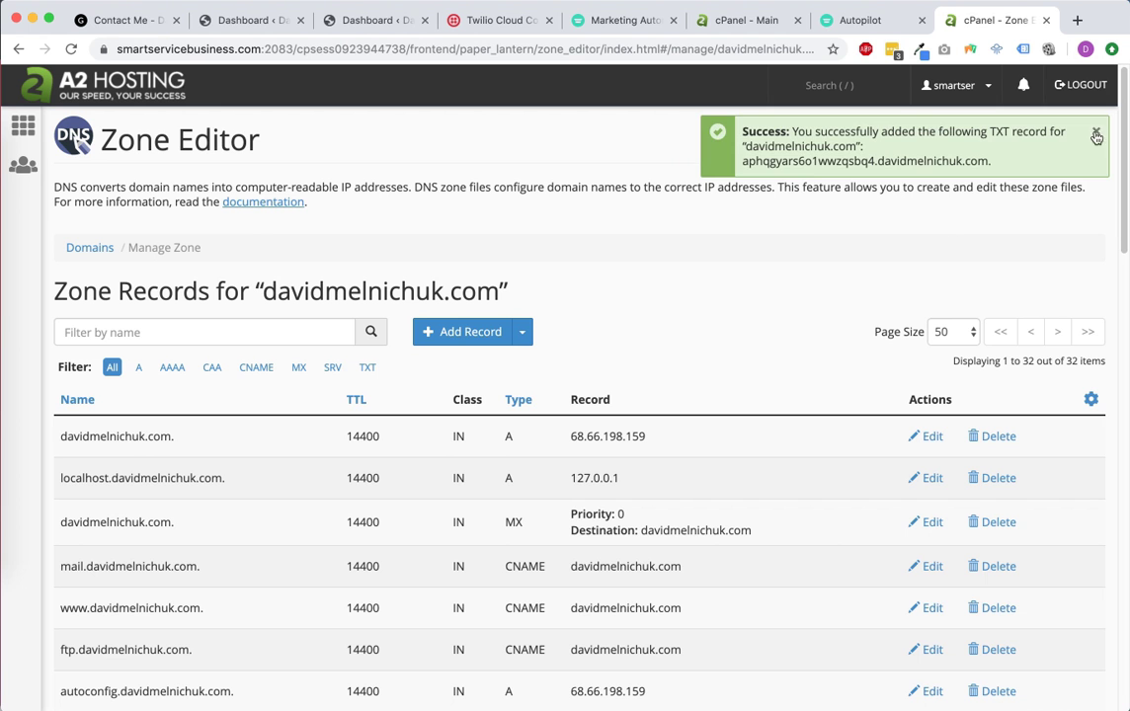
{"action": "left_click", "coordinate": [1095, 134]}
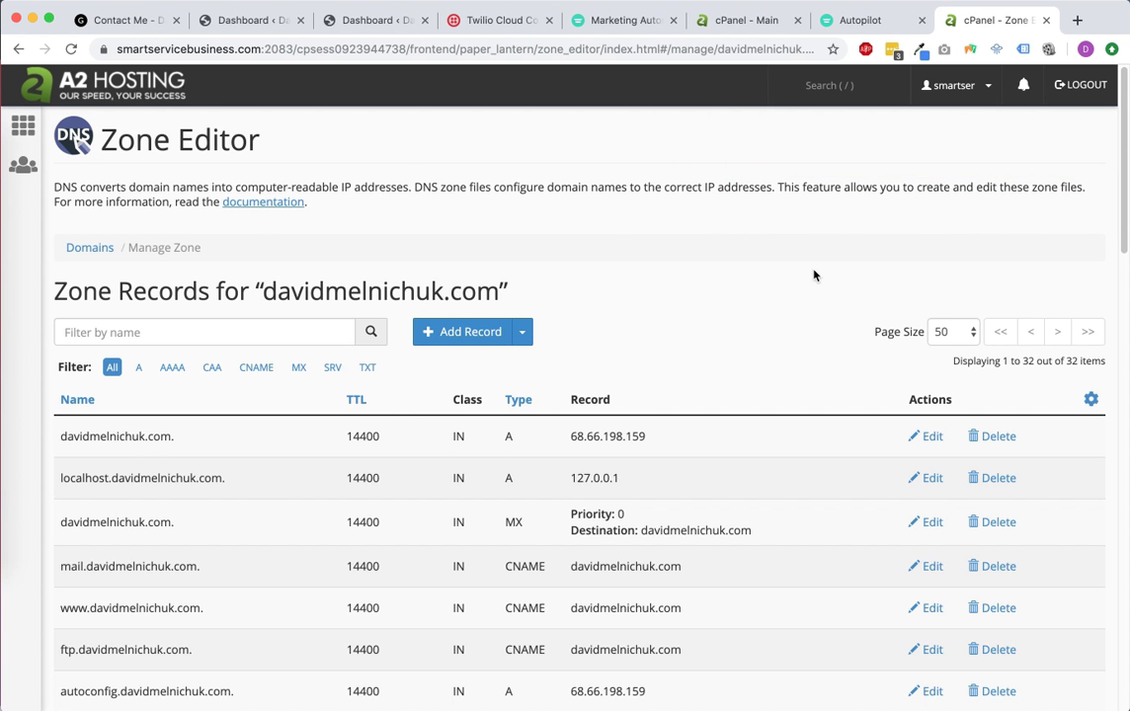
Compare Autopilot's DNS instructions with the records in cPanel's zone editor.
{"action": "left_click", "coordinate": [839, 20]}
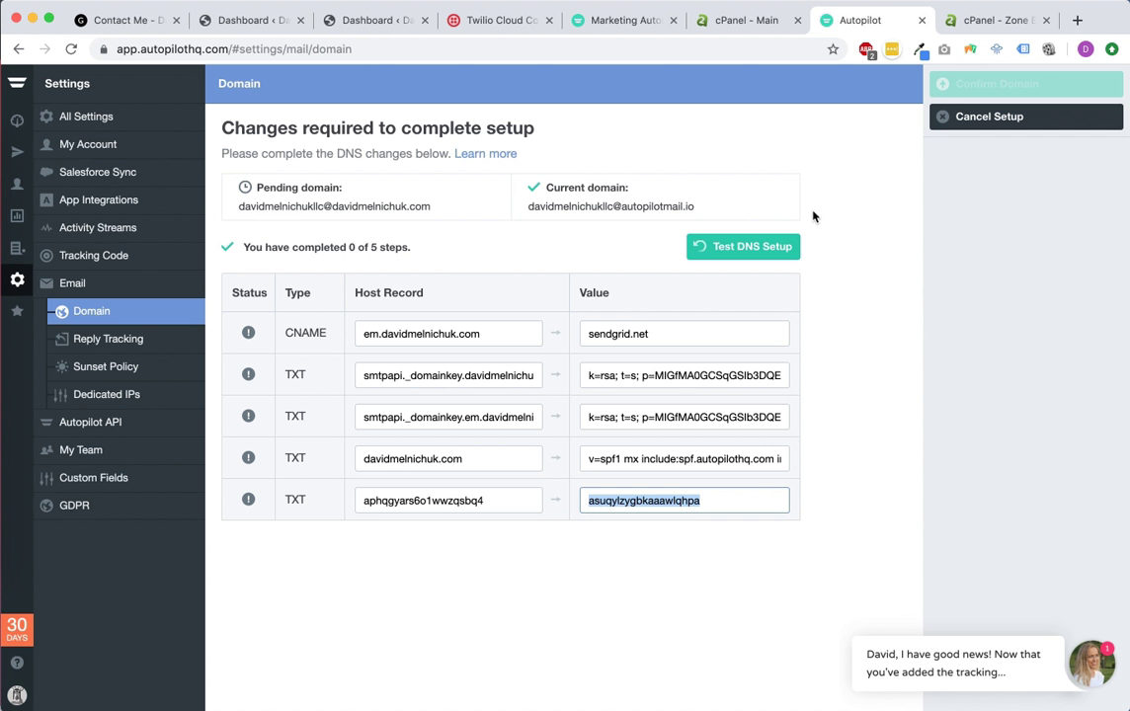
{"action": "left_click", "coordinate": [997, 20]}
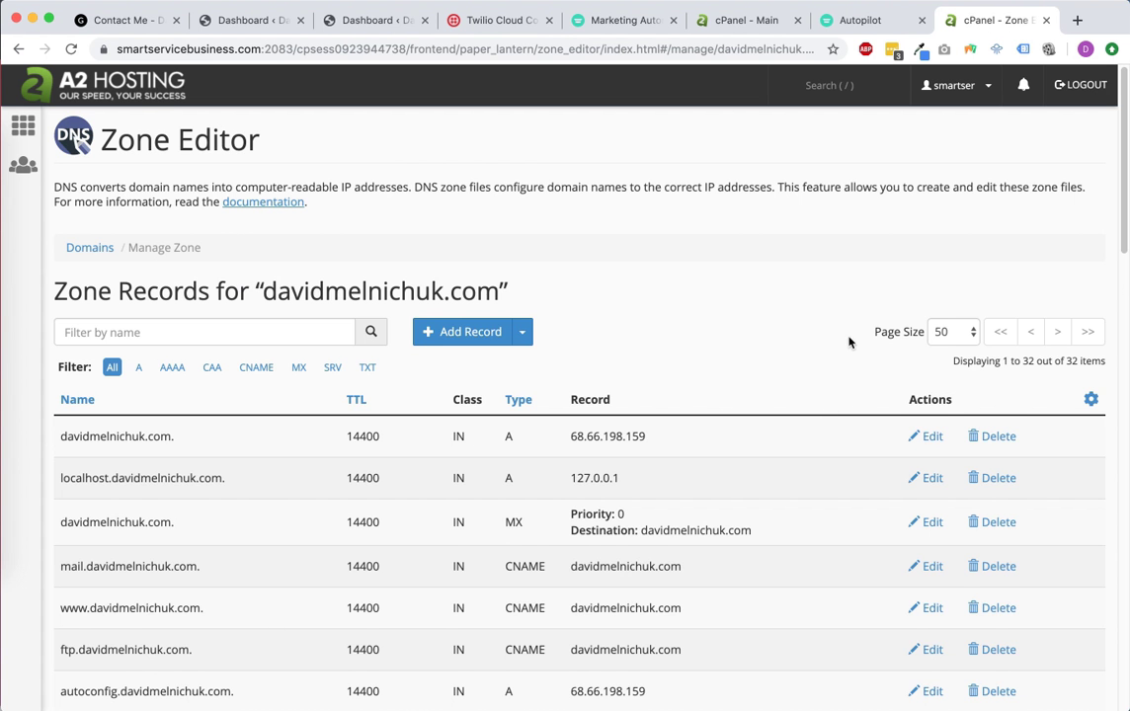
{"action": "scroll", "coordinate": [667, 416], "scroll_direction": "down", "scroll_amount": 5}
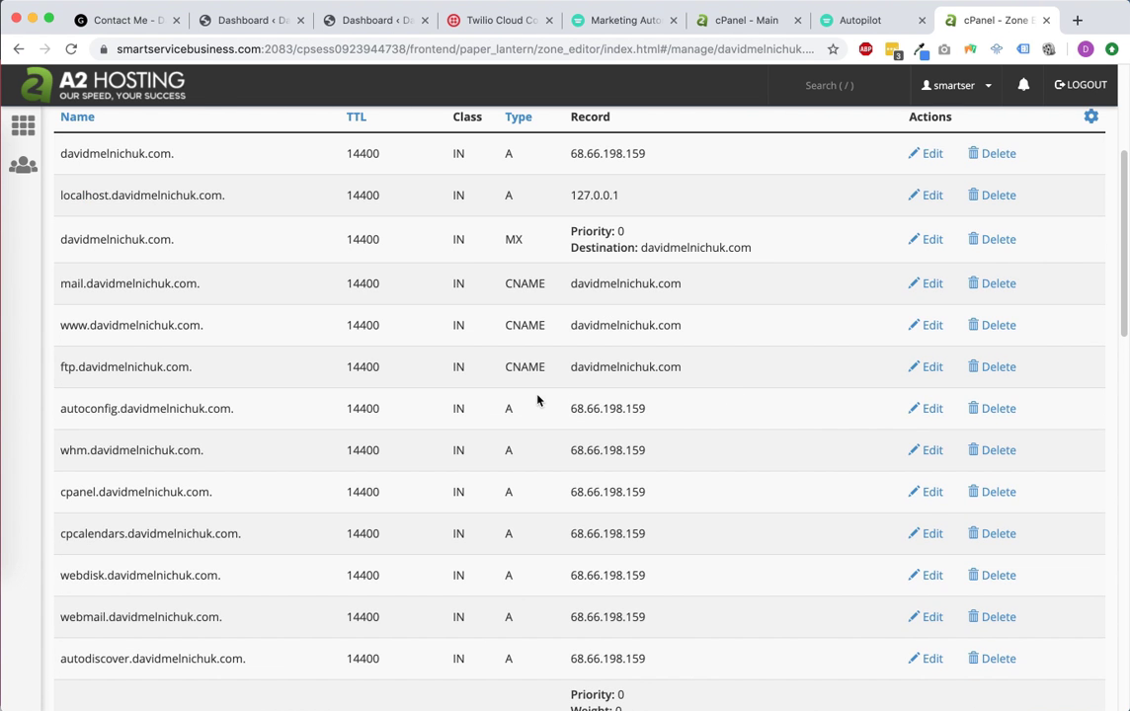
{"action": "scroll", "coordinate": [538, 399], "scroll_direction": "down", "scroll_amount": 2}
{"action": "scroll", "coordinate": [577, 277], "scroll_direction": "up", "scroll_amount": 3}
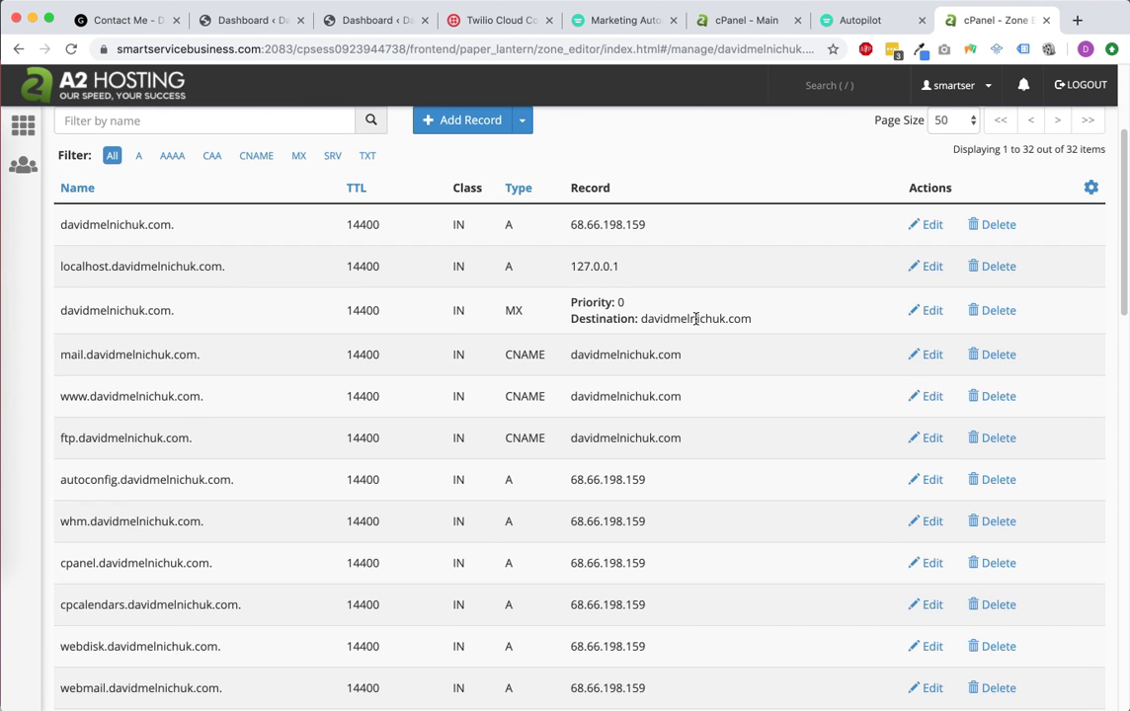
{"action": "scroll", "coordinate": [695, 318], "scroll_direction": "up", "scroll_amount": 4}
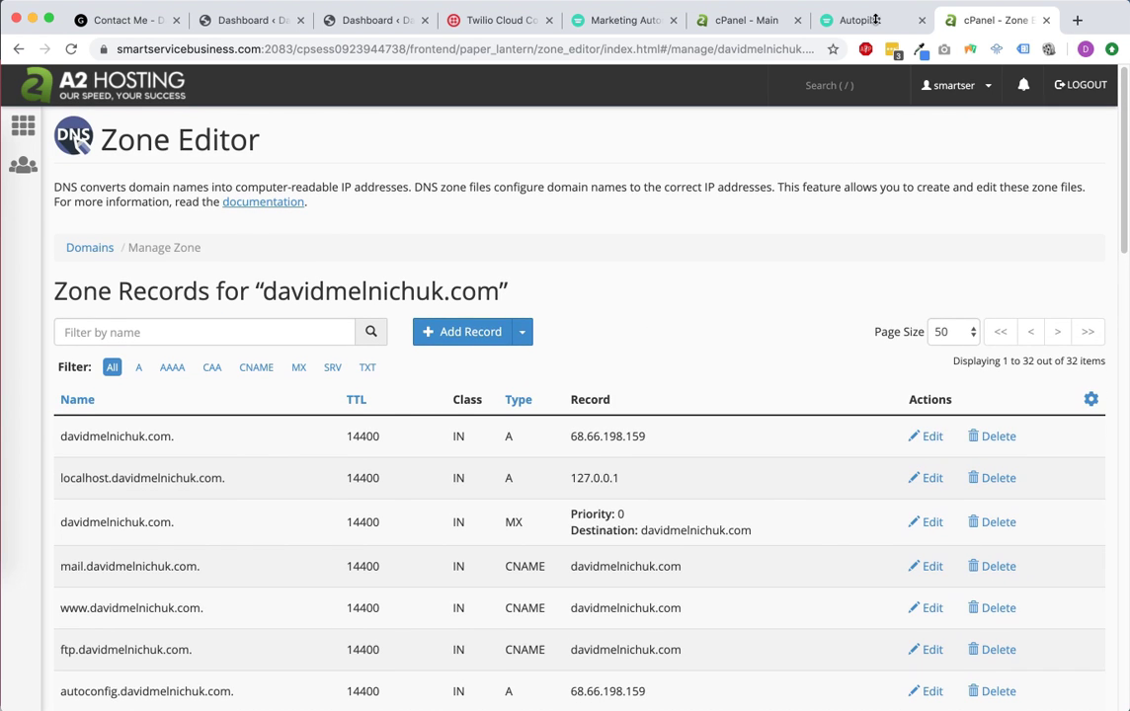
Rerun Test DNS Setup on Autopilot's domain page; it still reports 0 of 5 steps.
{"action": "left_click", "coordinate": [855, 23]}
{"action": "left_click", "coordinate": [725, 246]}
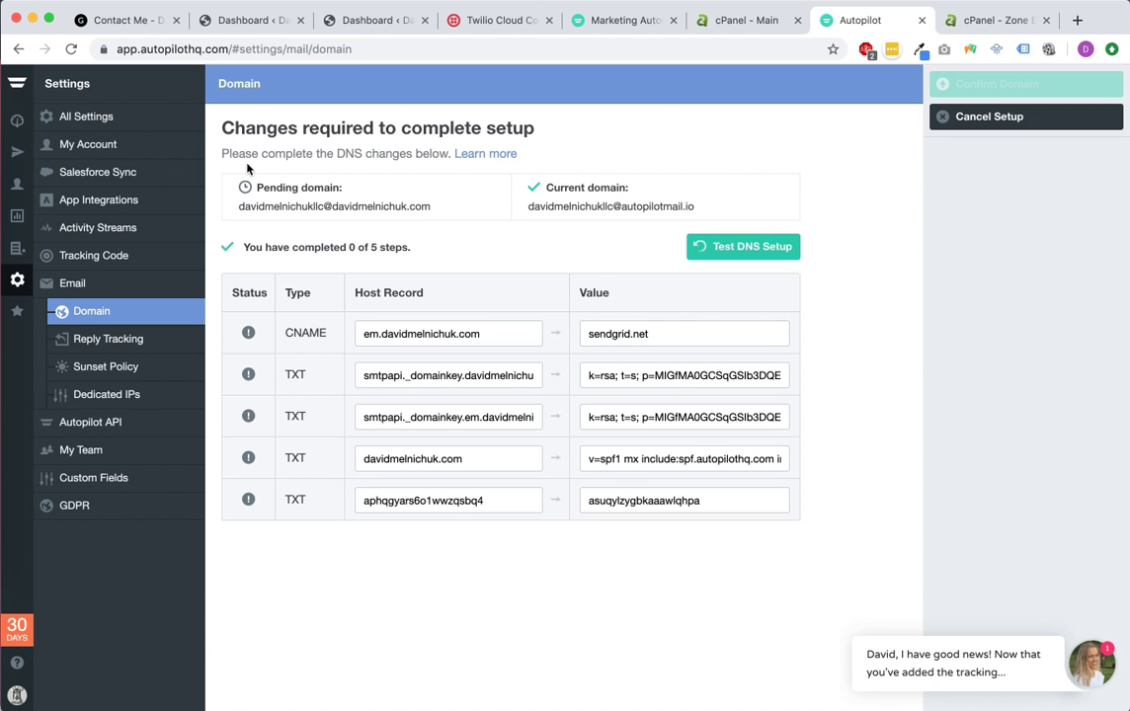
{"action": "left_click", "coordinate": [749, 244]}
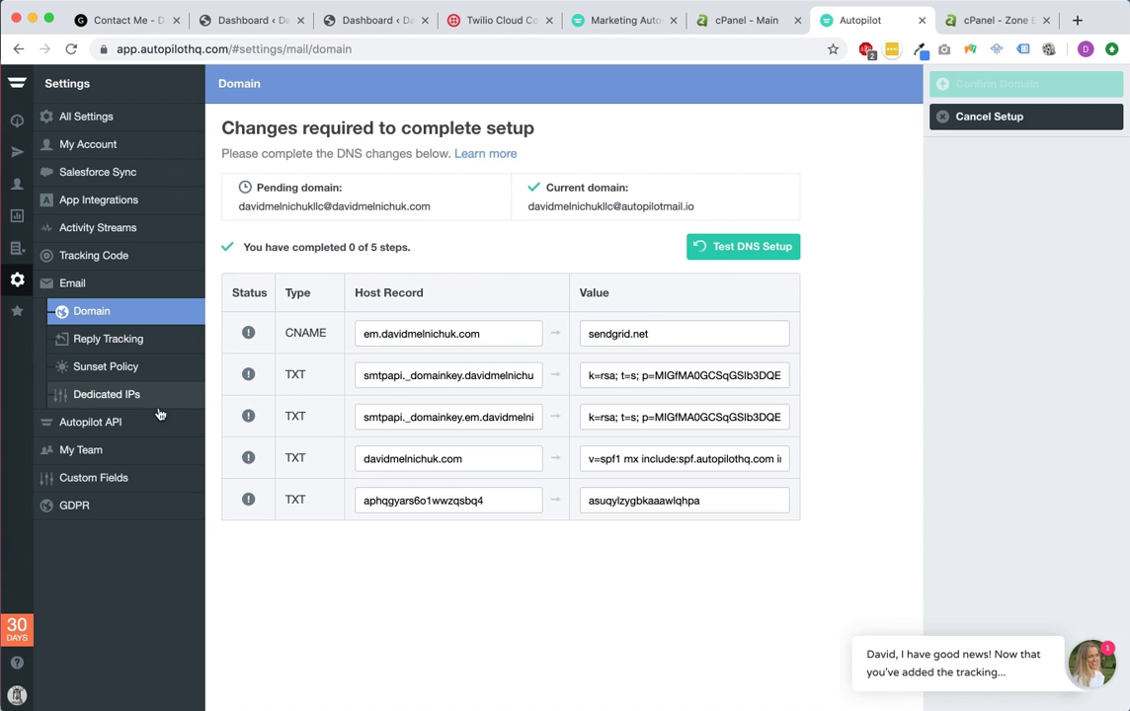
Load a website page and show its 8:51pm business-automation visit in the dashboard activity feed.
{"action": "left_click", "coordinate": [28, 126]}
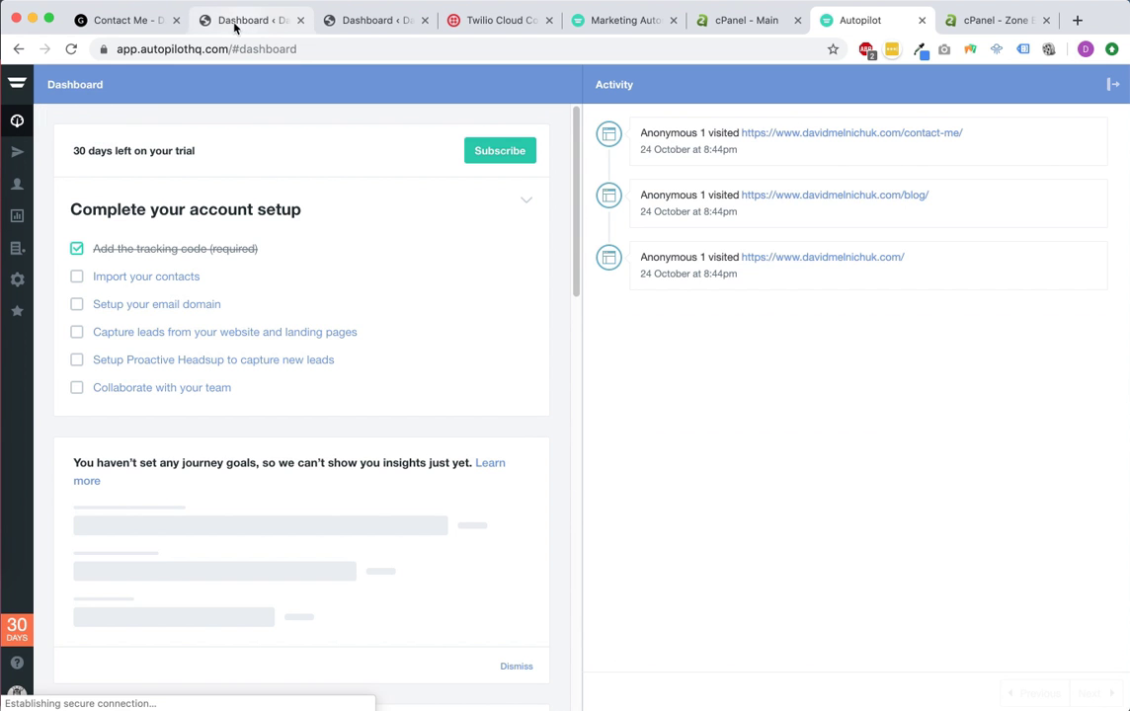
{"action": "left_click", "coordinate": [136, 21]}
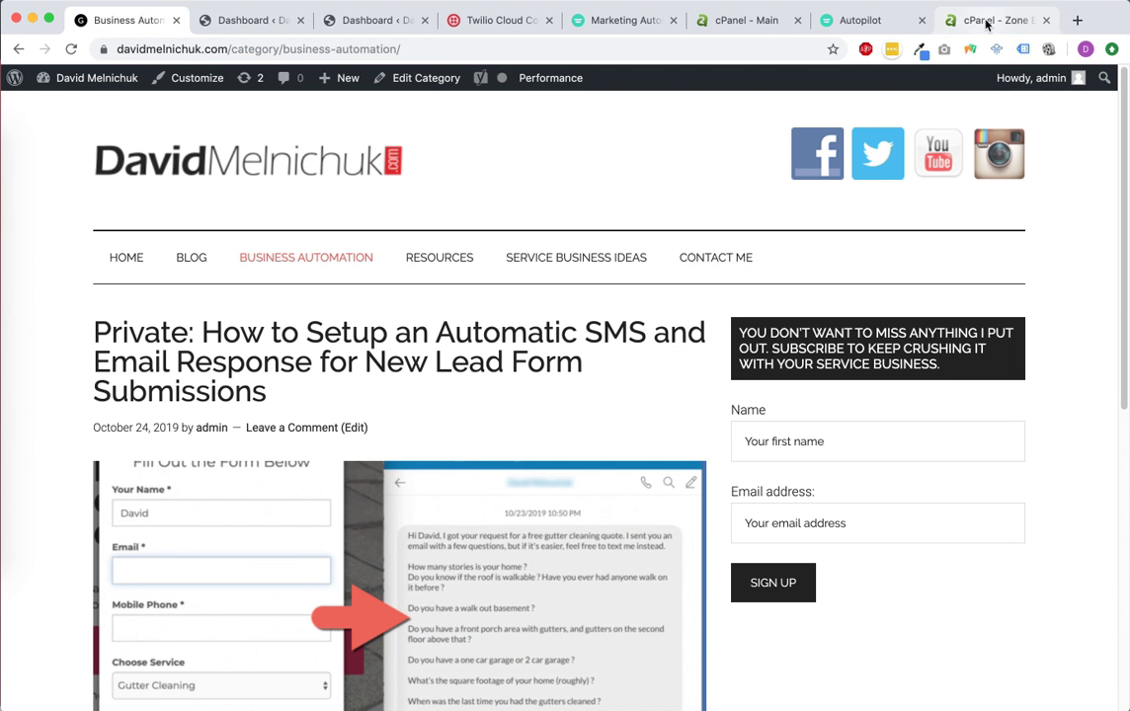
{"action": "left_click", "coordinate": [859, 21]}
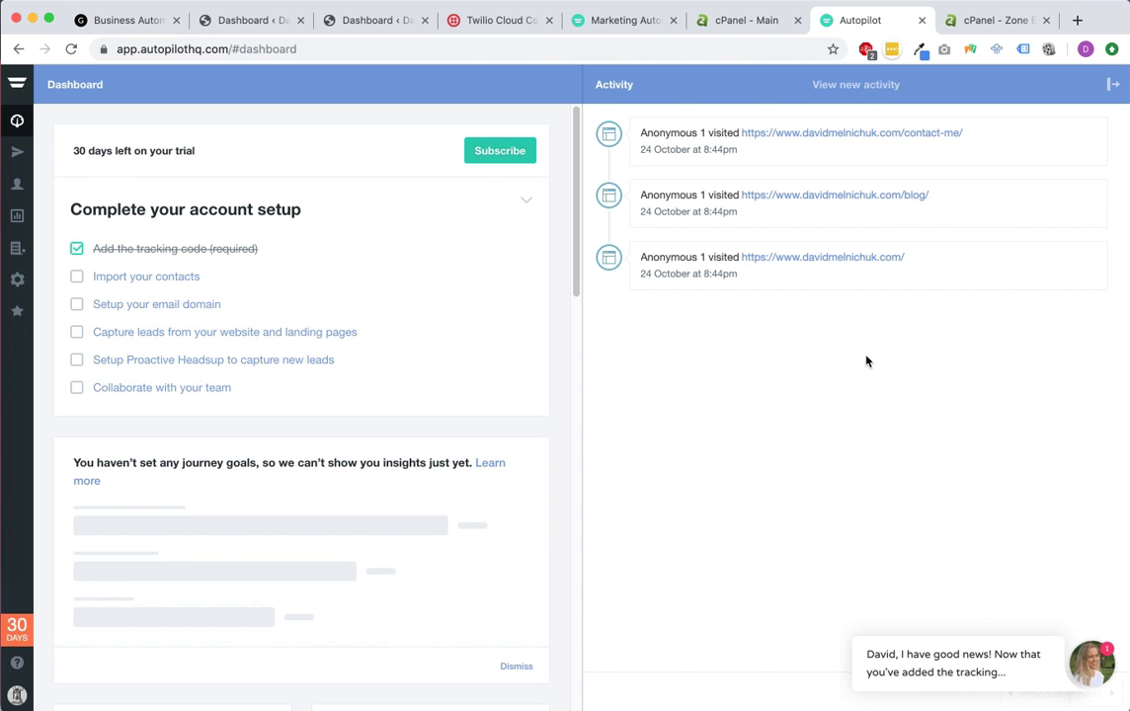
{"action": "left_click", "coordinate": [862, 87]}
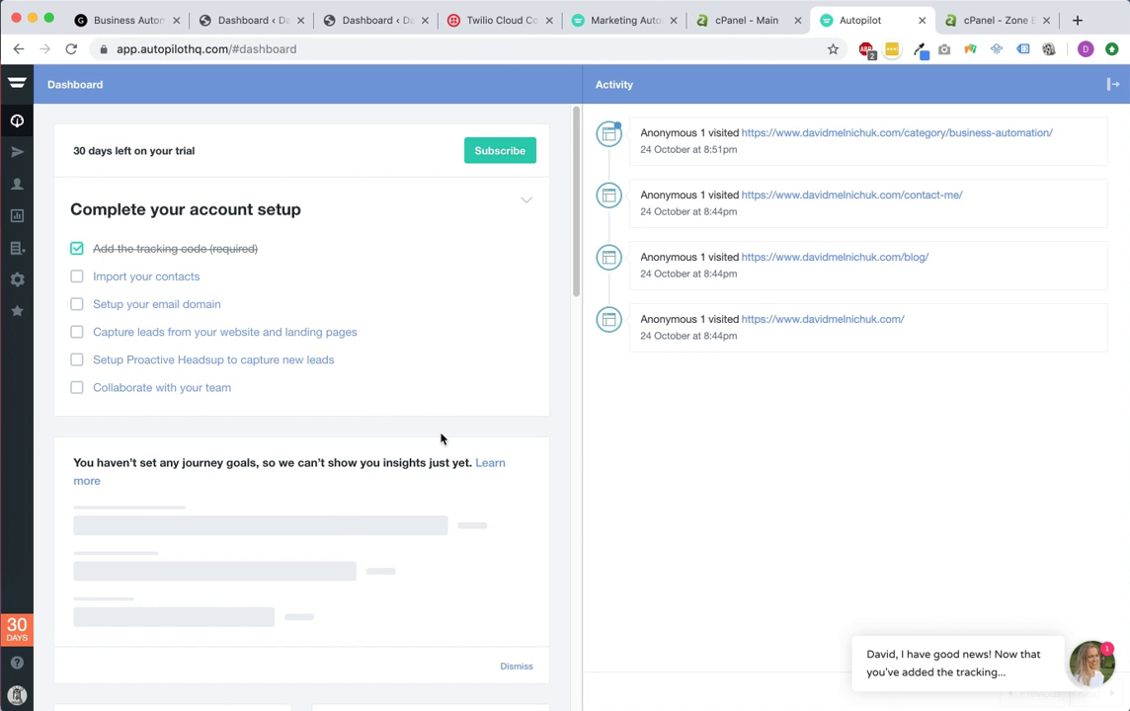
Show the Journeys list, holding only the unpublished 'Welcome to Autopilot' journey.
{"action": "left_click", "coordinate": [17, 152]}
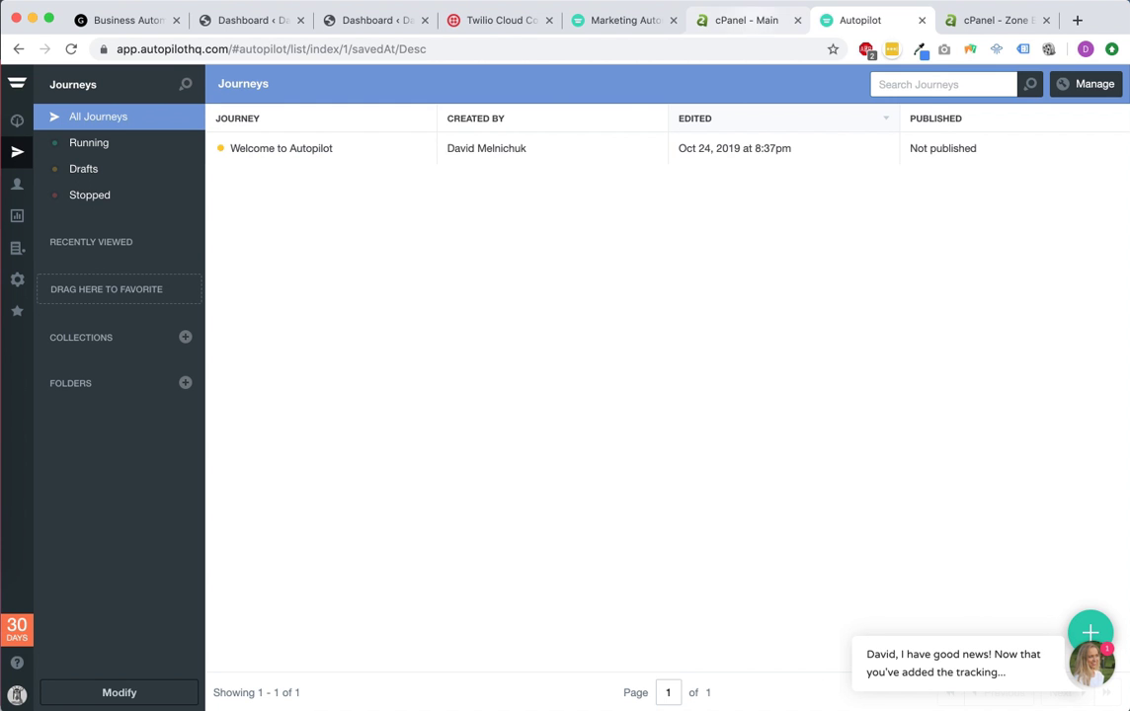
{"action": "left_click", "coordinate": [767, 2]}
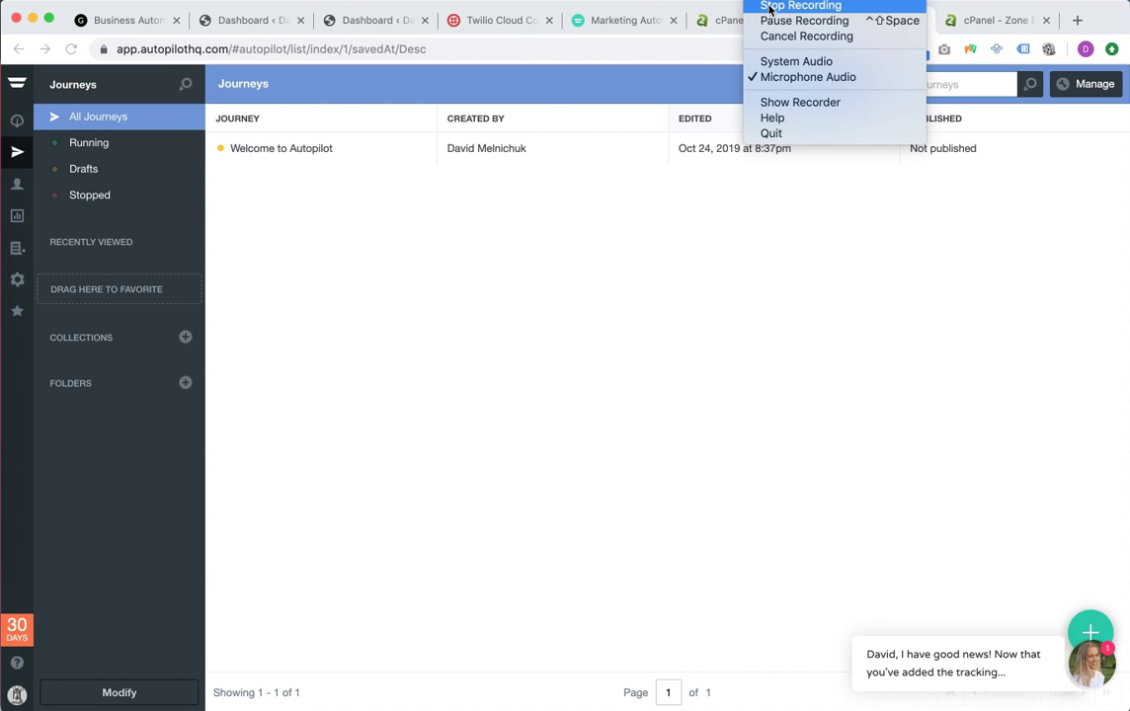